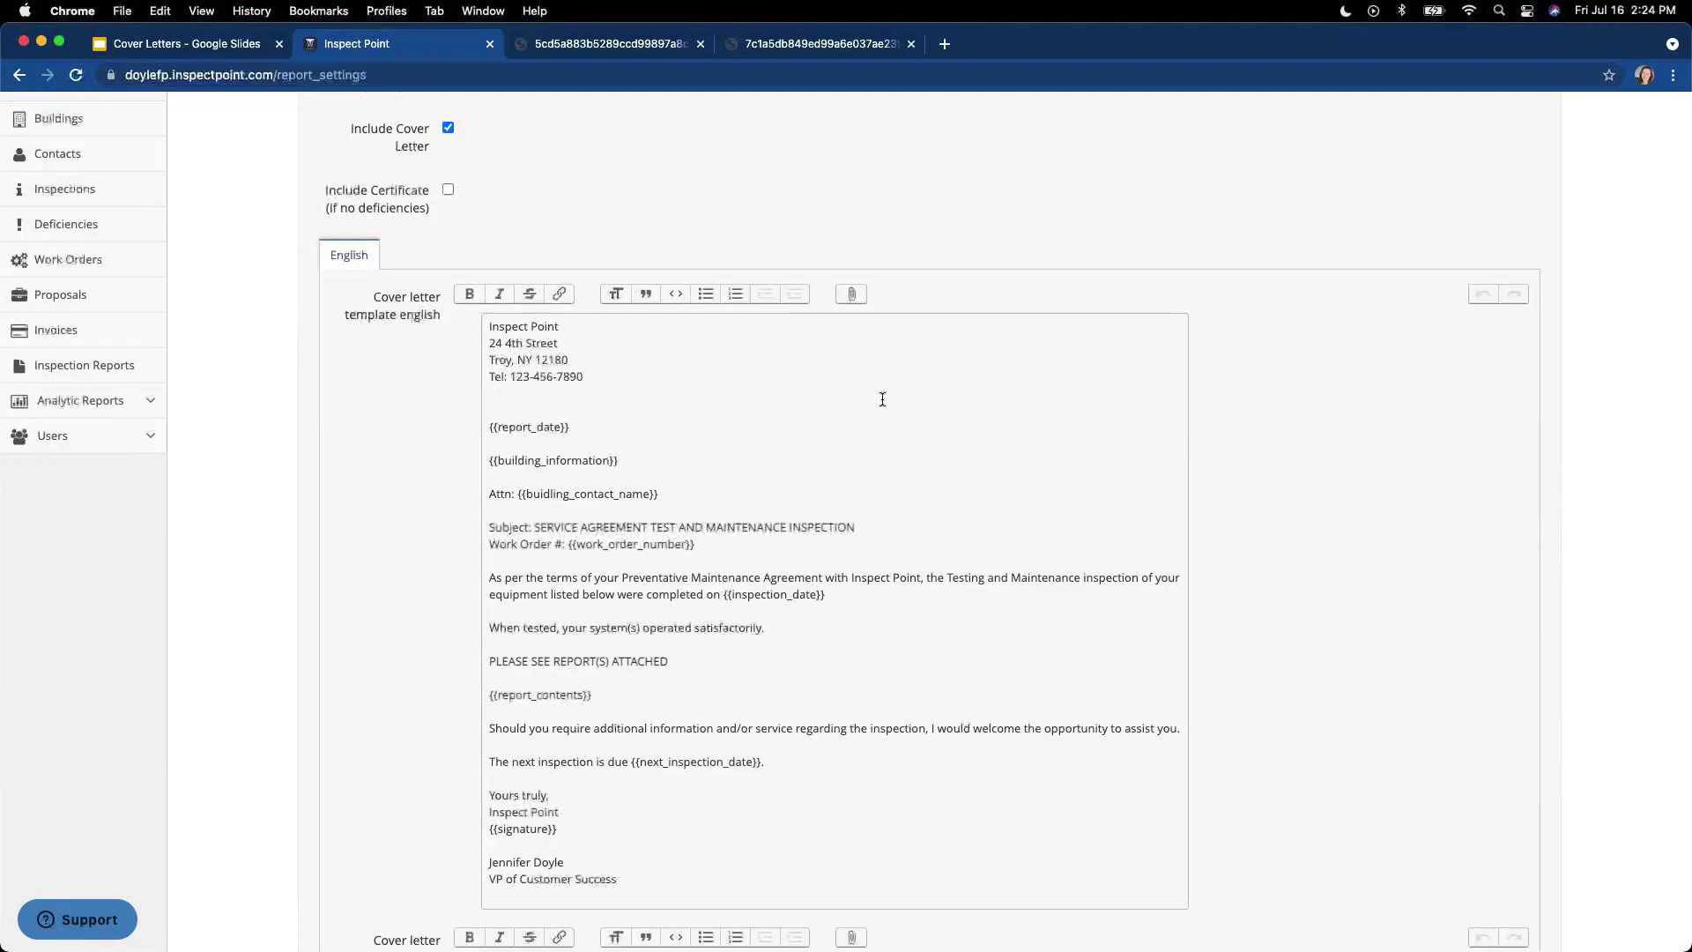
Step: Compare the standard English cover letter template with the version for inspections with deficiencies, including the cover letter signature section
{"action": "scroll", "coordinate": [850, 432], "scroll_direction": "down", "scroll_amount": 5}
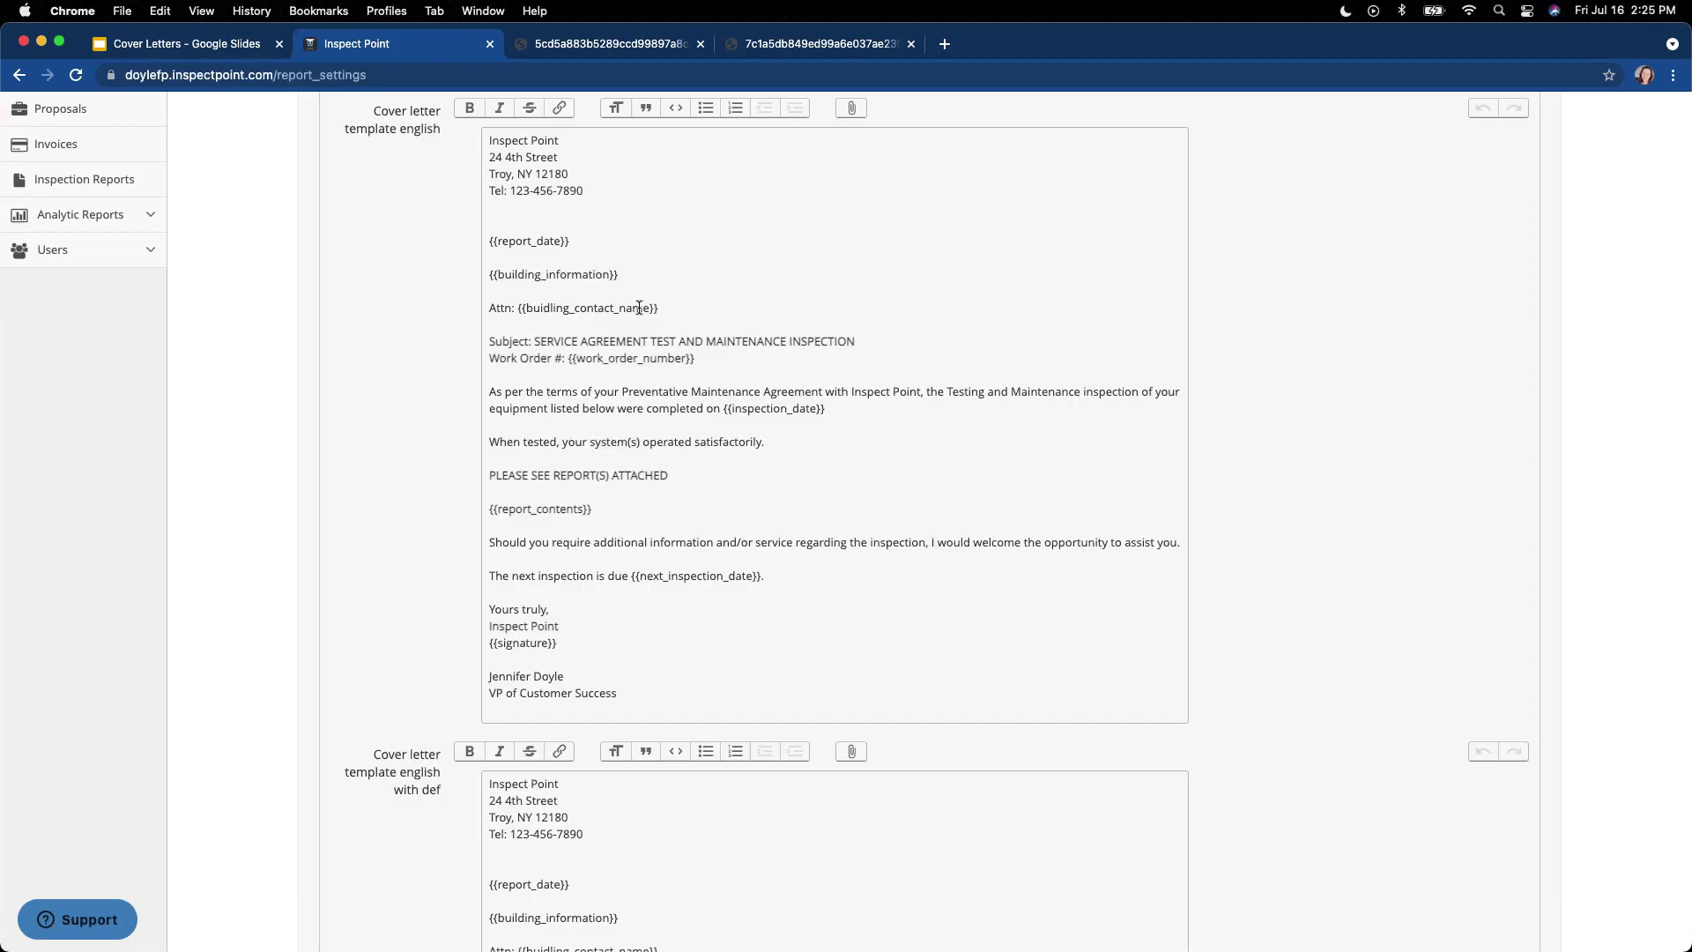
{"action": "scroll", "coordinate": [612, 253], "scroll_direction": "up", "scroll_amount": 5}
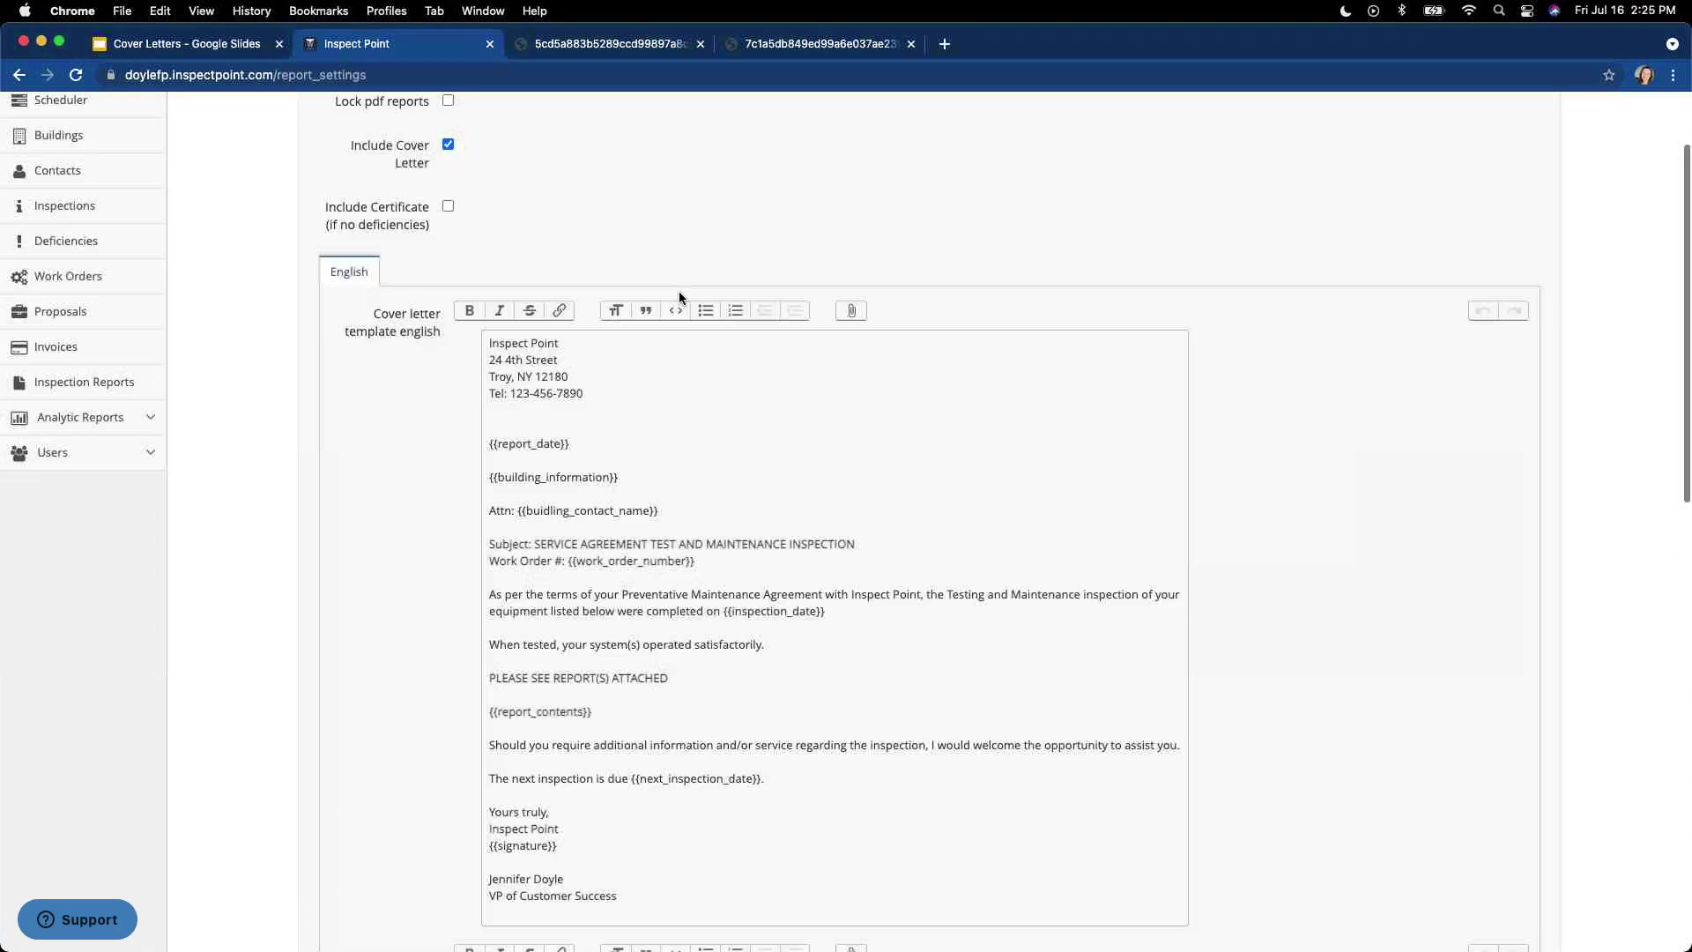
{"action": "scroll", "coordinate": [679, 290], "scroll_direction": "down", "scroll_amount": 5}
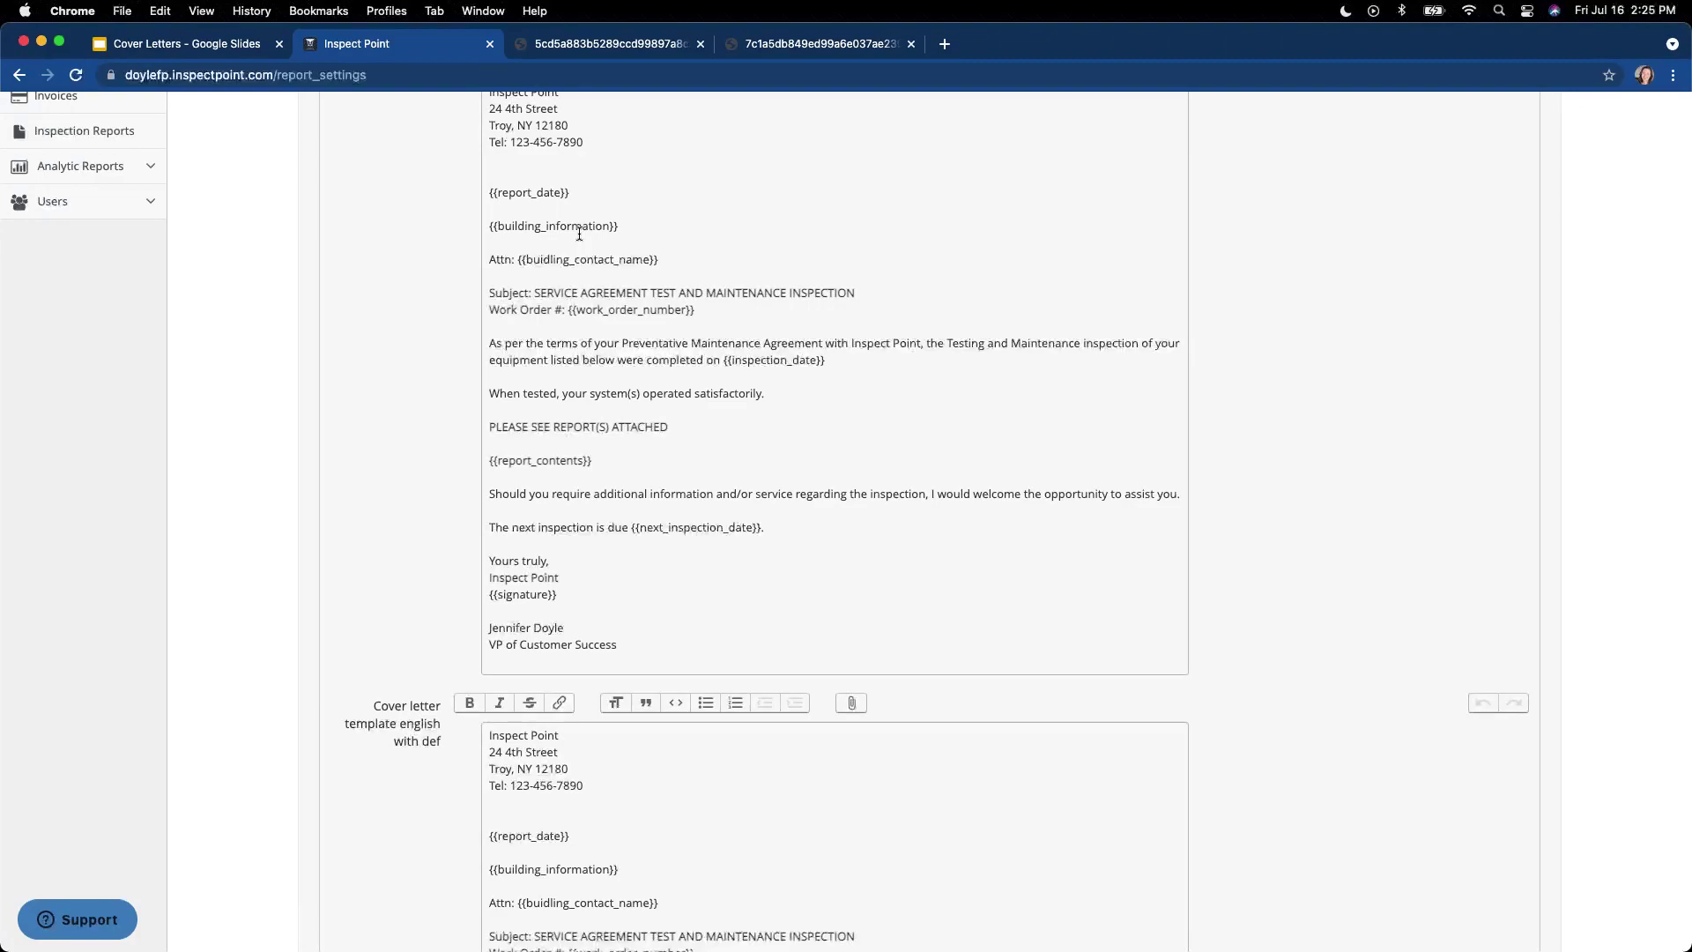
{"action": "scroll", "coordinate": [776, 432], "scroll_direction": "down", "scroll_amount": 3}
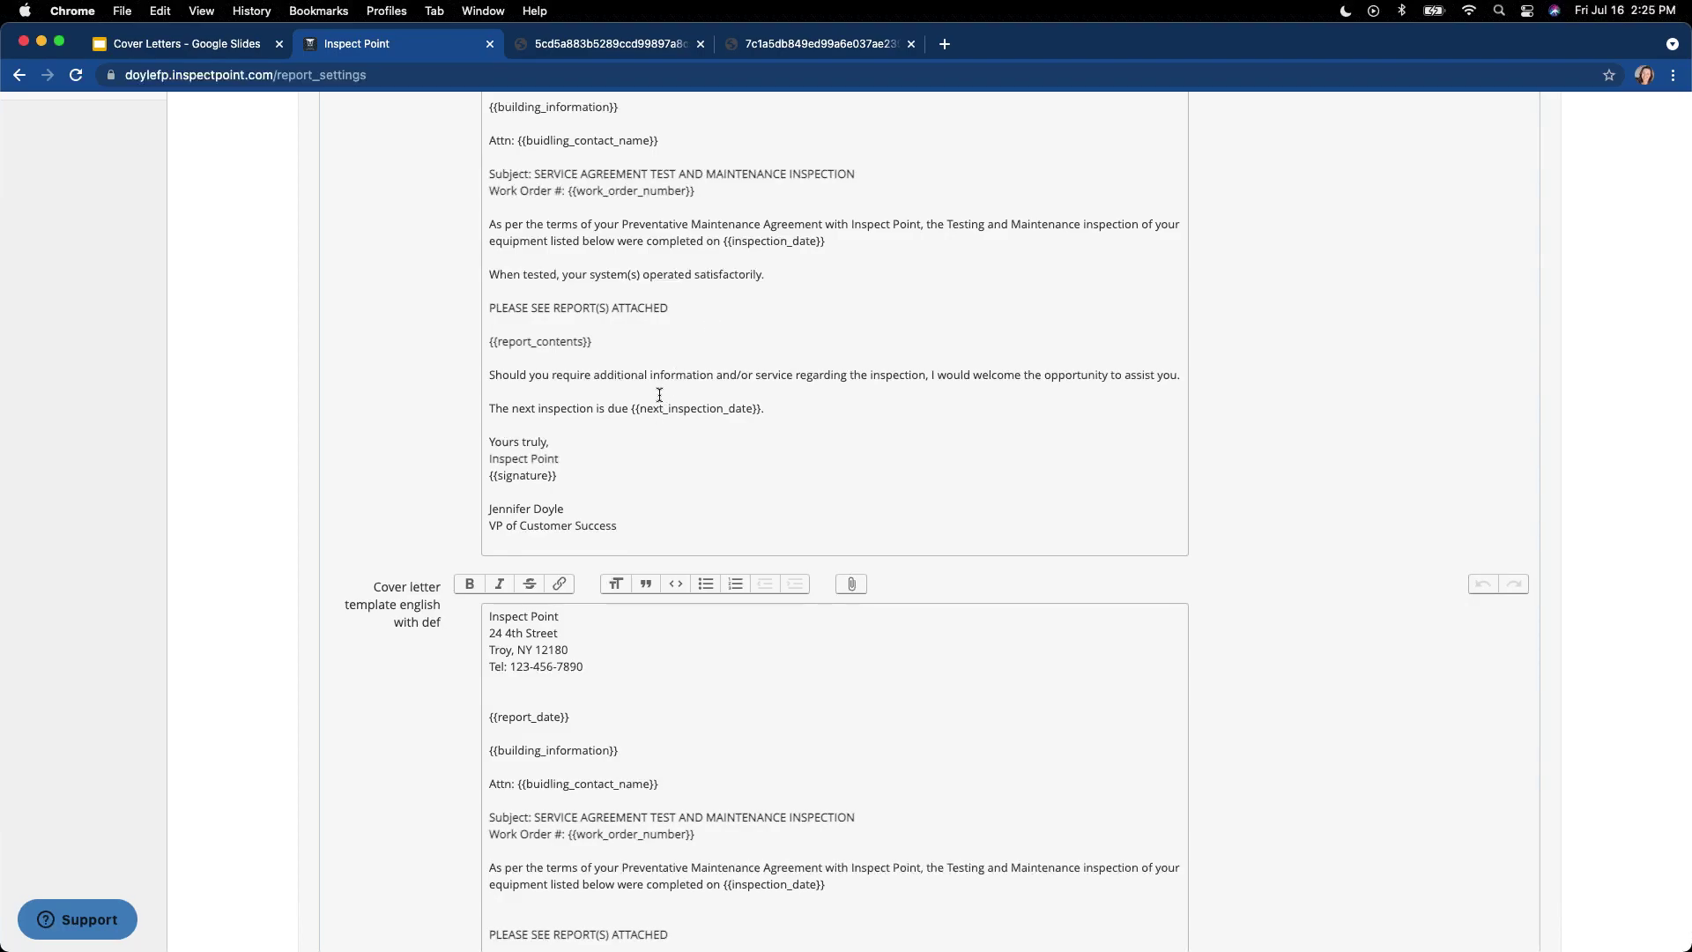
{"action": "scroll", "coordinate": [659, 394], "scroll_direction": "down", "scroll_amount": 10}
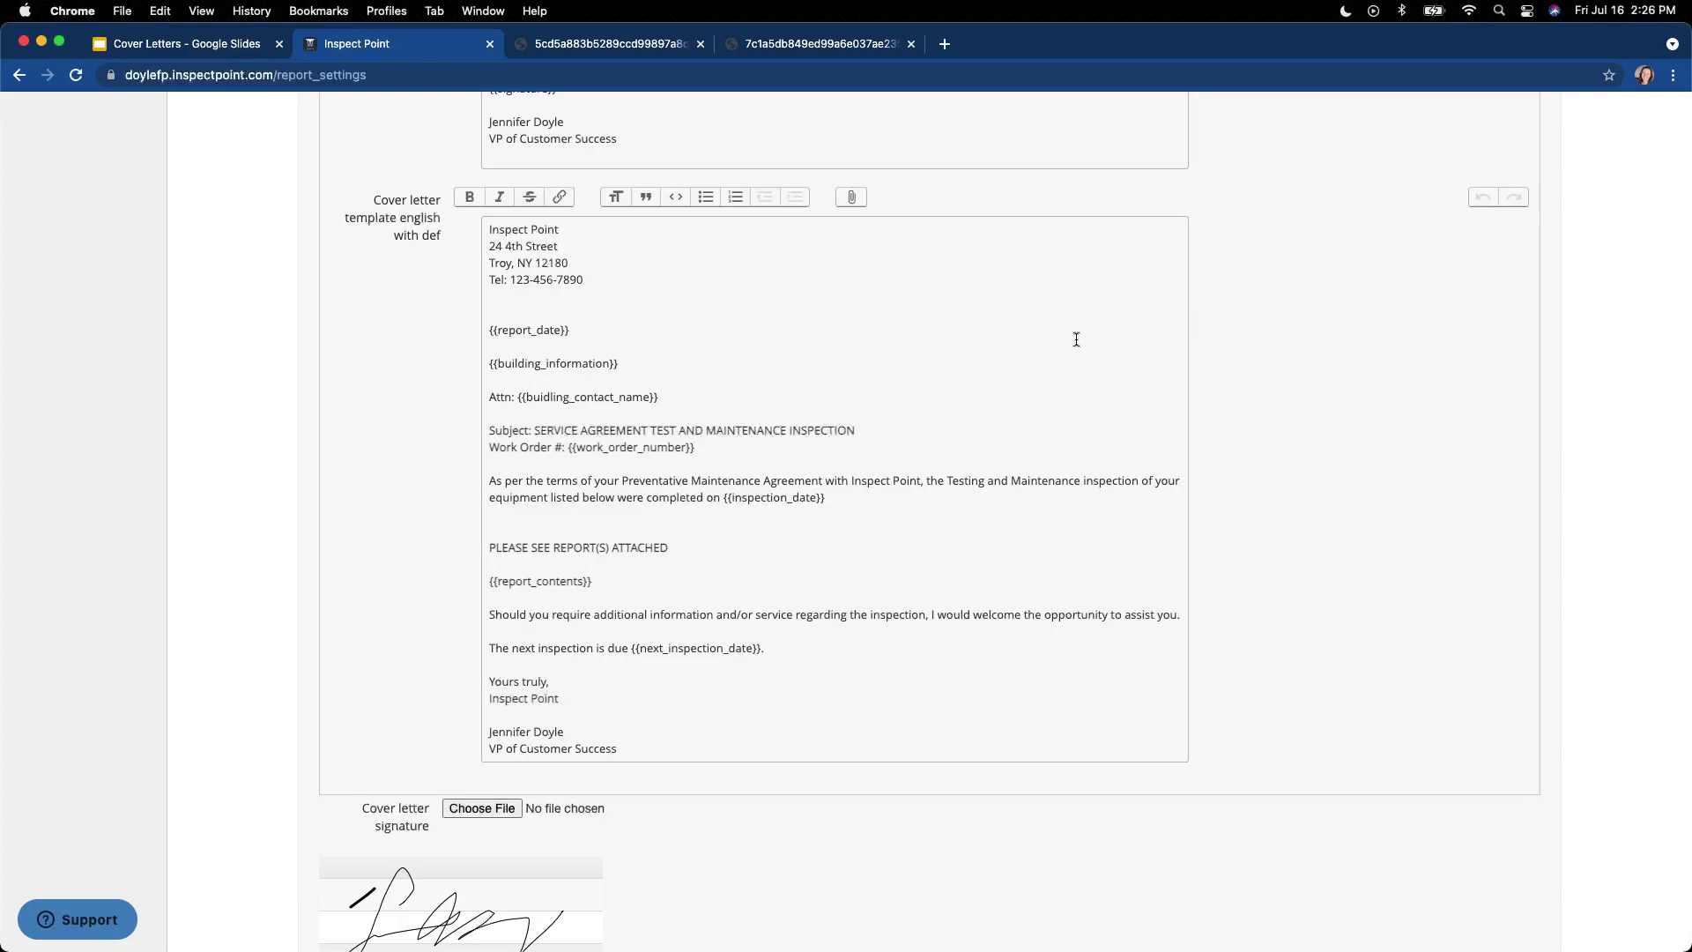
{"action": "scroll", "coordinate": [798, 384], "scroll_direction": "down", "scroll_amount": 1}
{"action": "scroll", "coordinate": [798, 383], "scroll_direction": "down", "scroll_amount": 3}
{"action": "scroll", "coordinate": [803, 361], "scroll_direction": "up", "scroll_amount": 10}
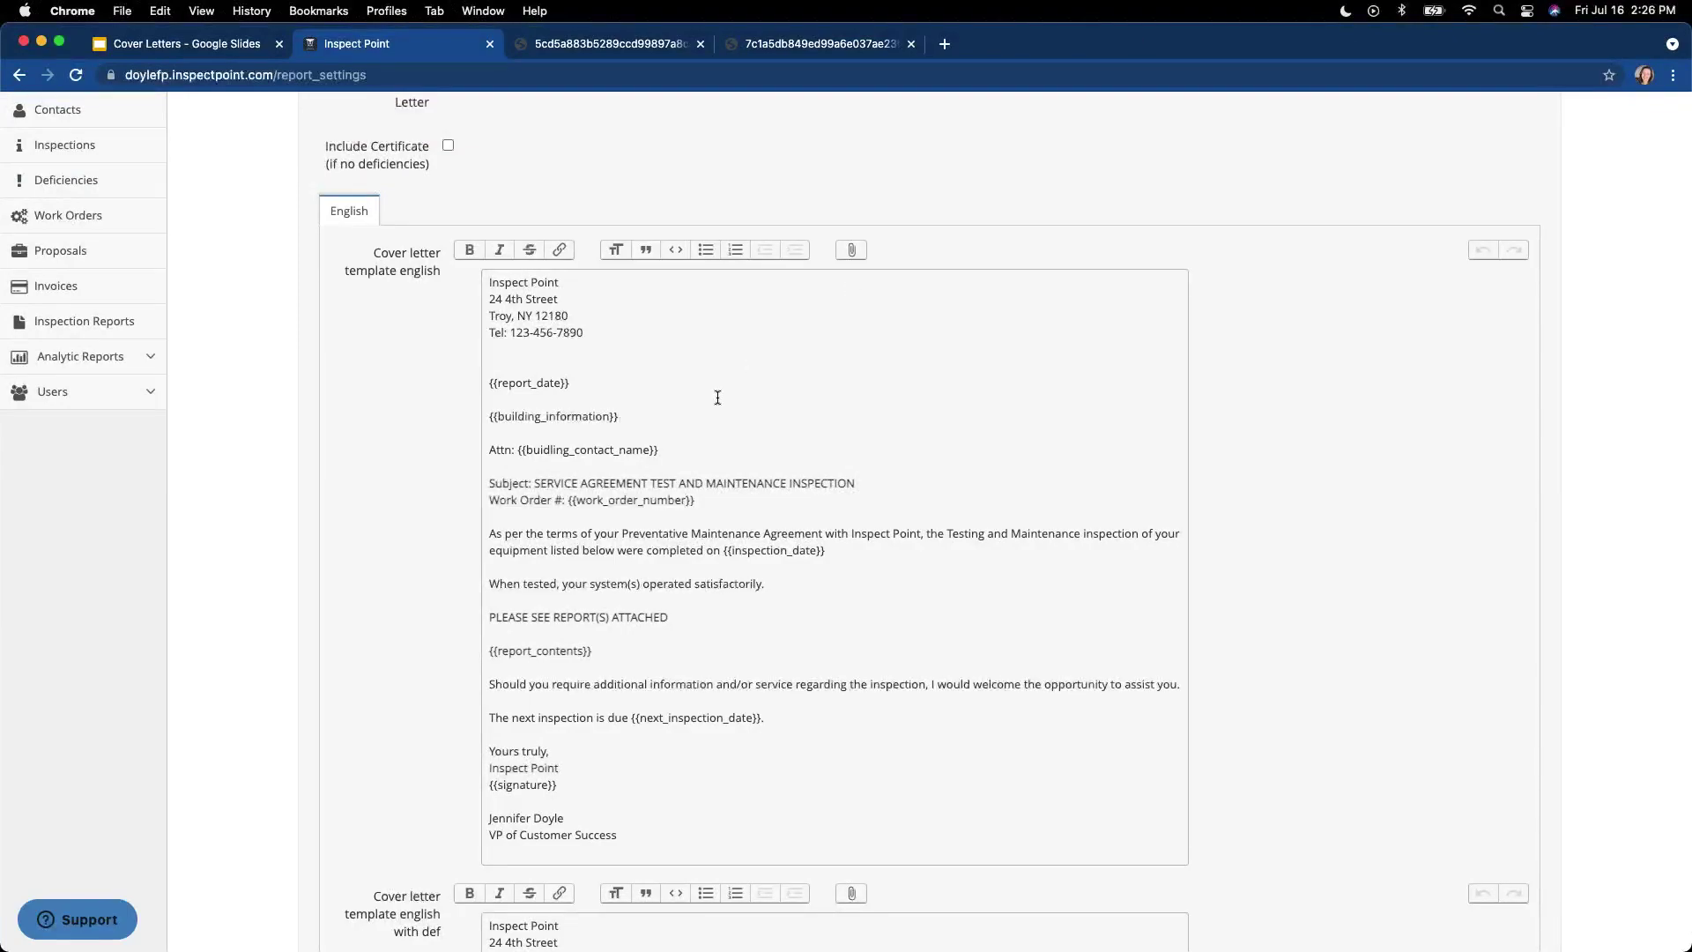
{"action": "scroll", "coordinate": [657, 392], "scroll_direction": "down", "scroll_amount": 10}
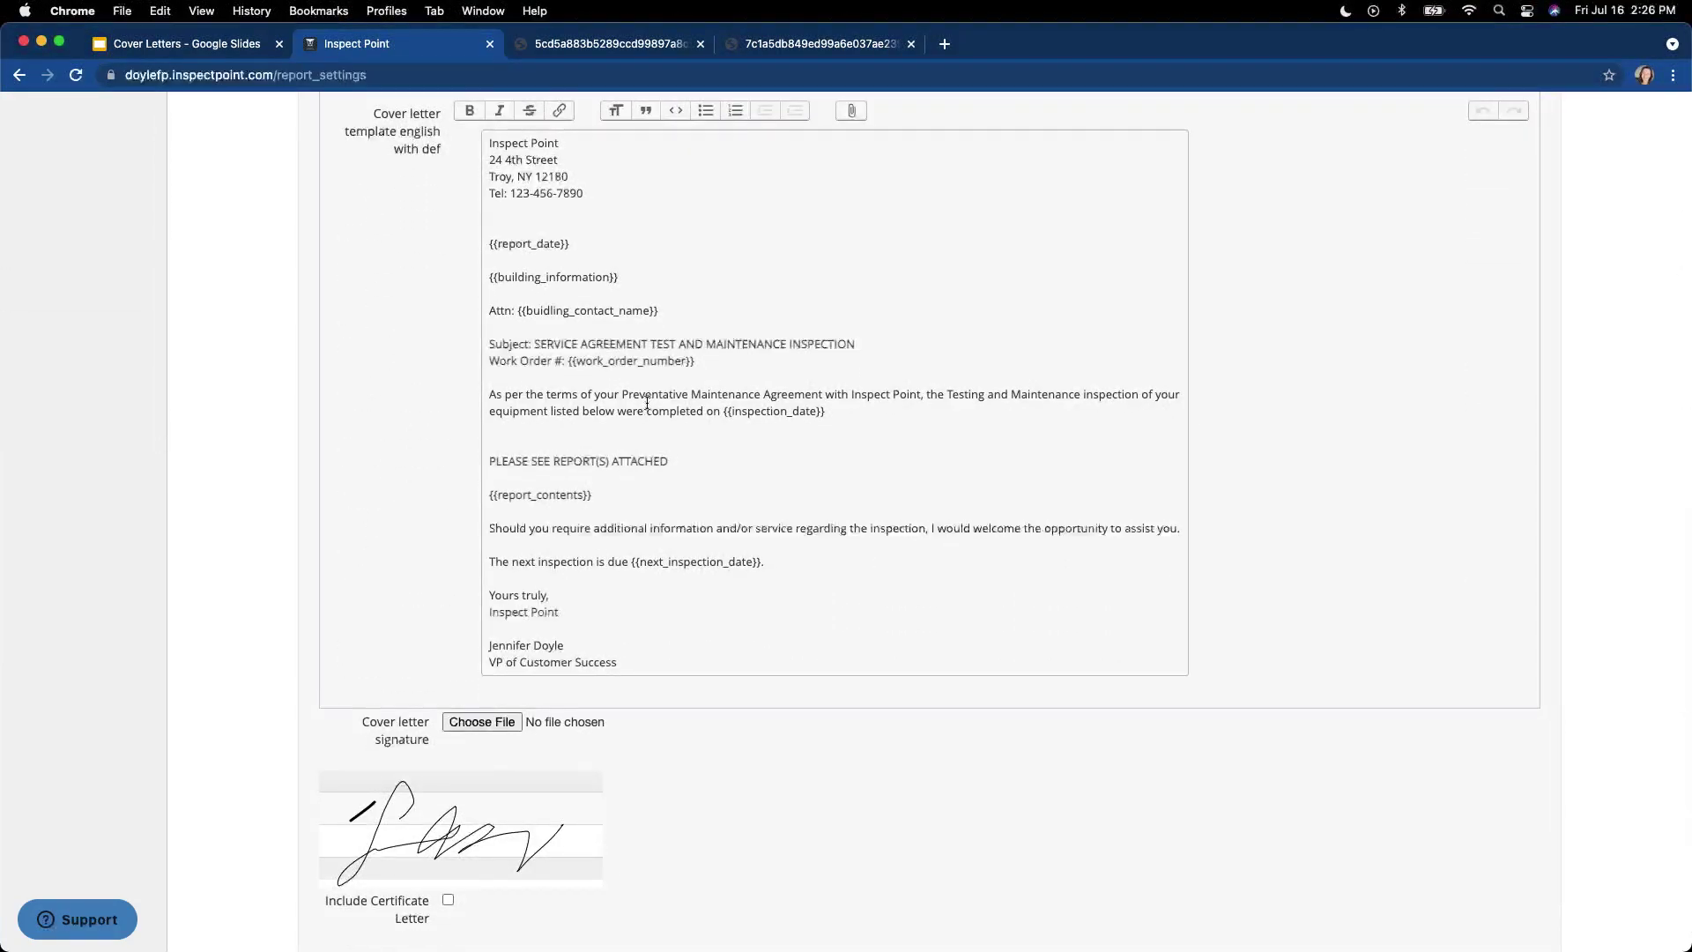
{"action": "scroll", "coordinate": [661, 340], "scroll_direction": "up", "scroll_amount": 7}
{"action": "scroll", "coordinate": [661, 340], "scroll_direction": "up", "scroll_amount": 4}
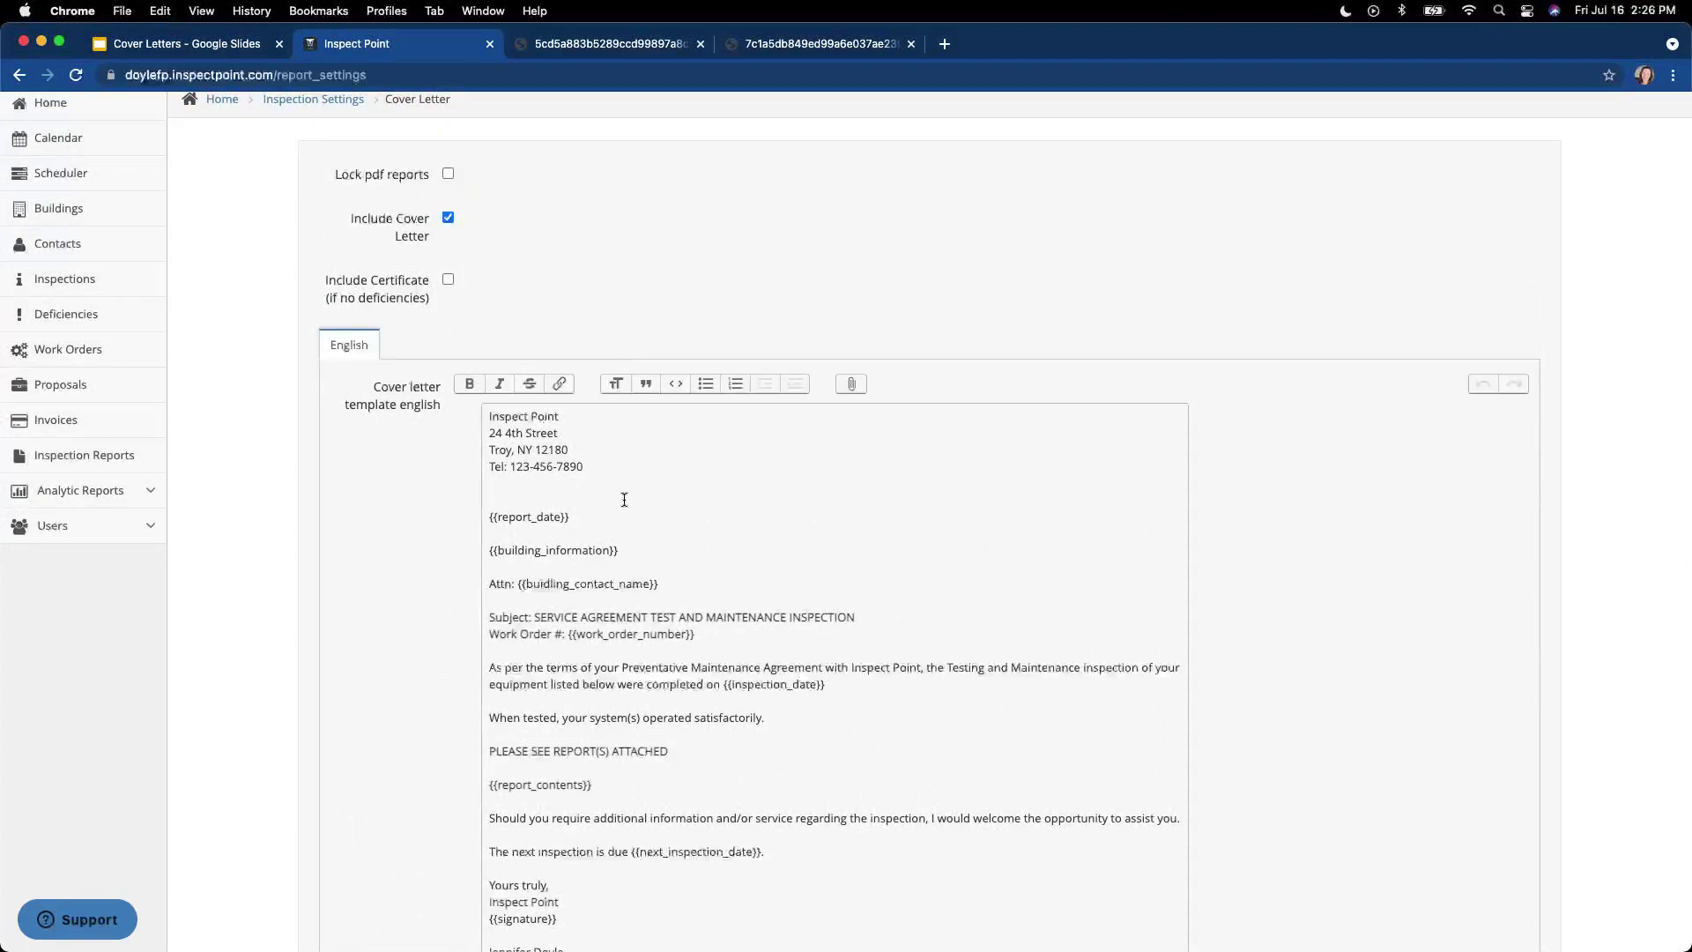
{"action": "scroll", "coordinate": [623, 500], "scroll_direction": "down", "scroll_amount": 3}
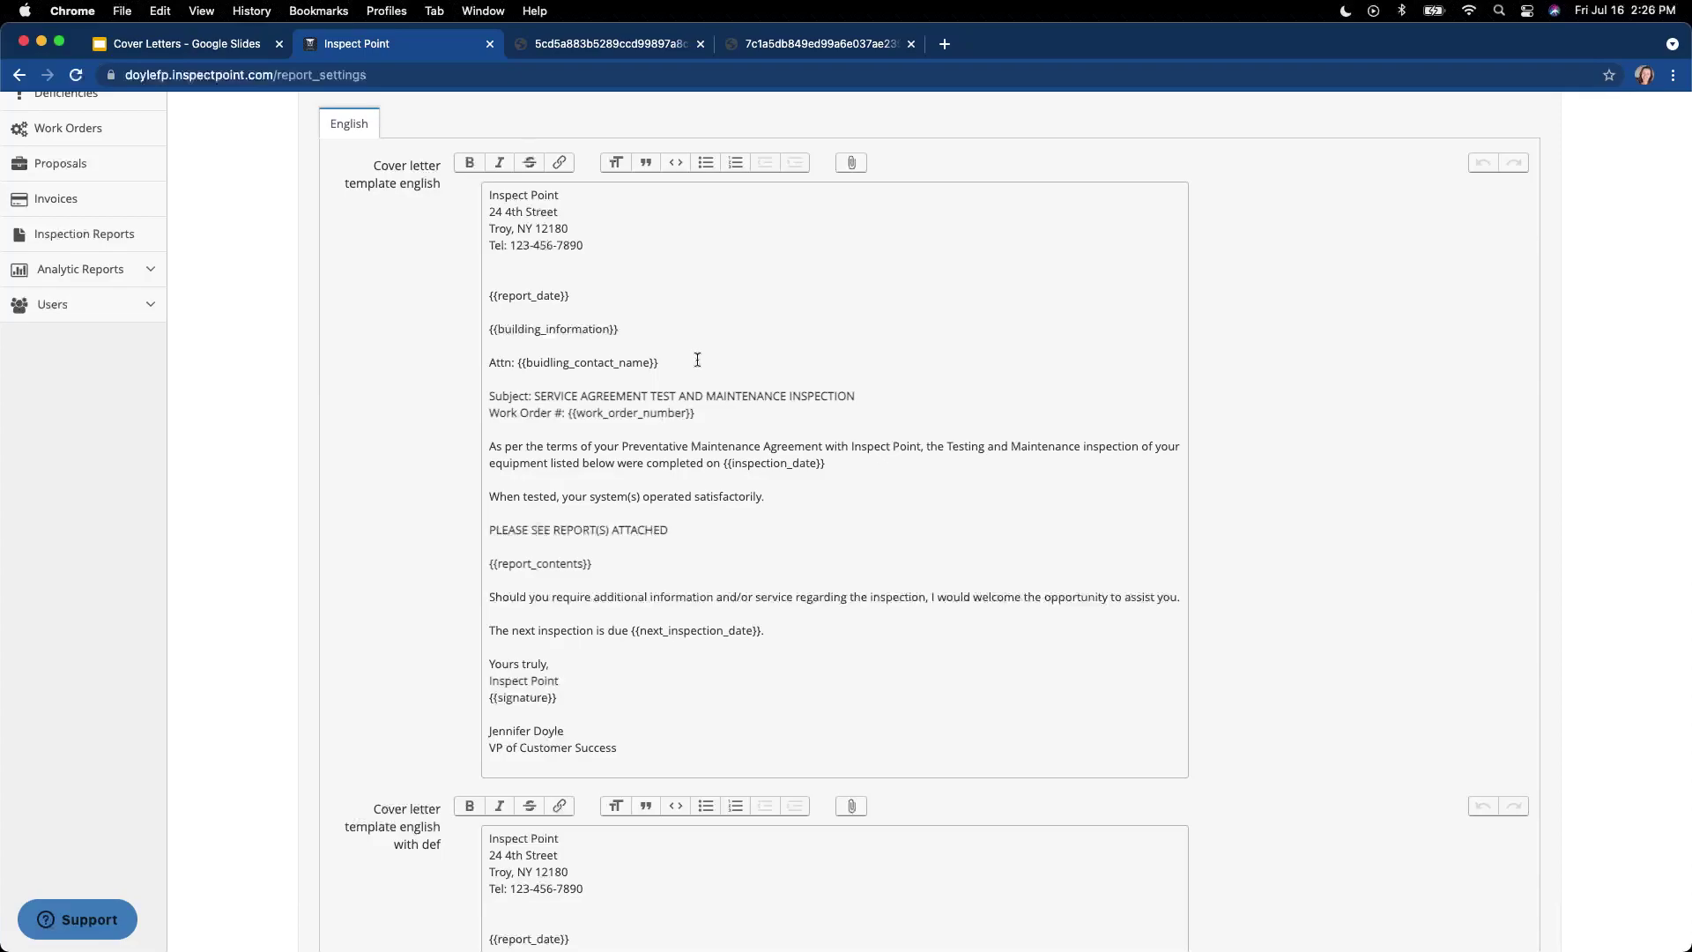
Step: Highlight the company name, address and phone block at the start of the standard English cover letter template
{"action": "left_click", "coordinate": [605, 248]}
{"action": "left_click", "coordinate": [488, 195], "text": "shift"}
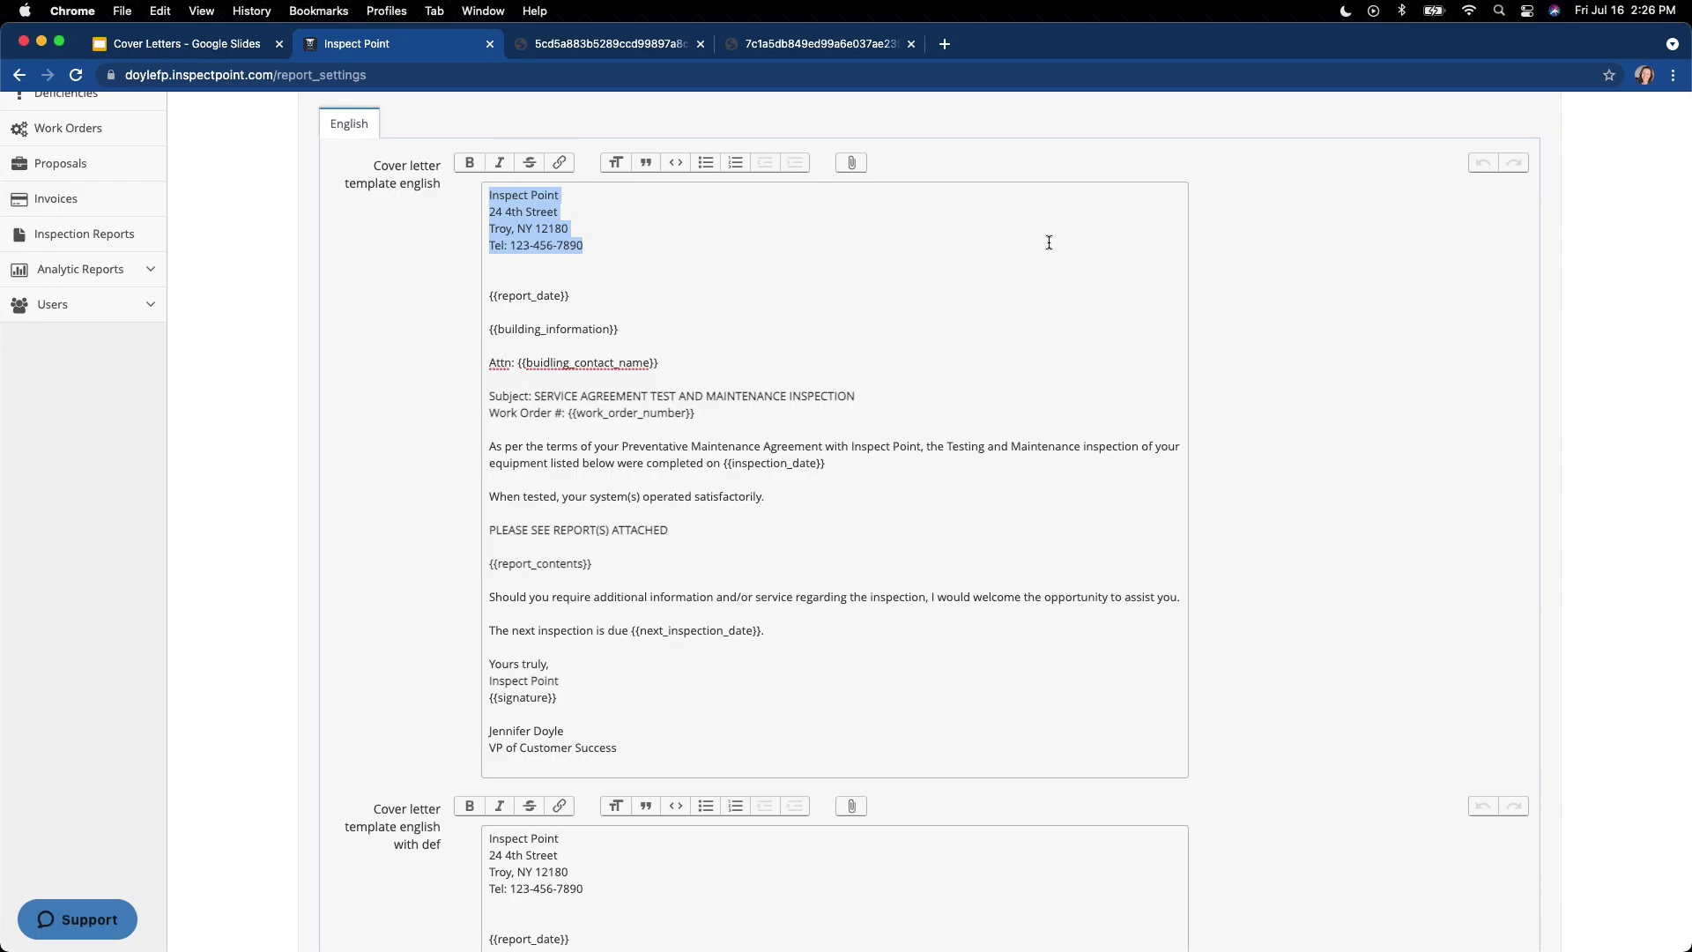
{"action": "scroll", "coordinate": [1013, 221], "scroll_direction": "up", "scroll_amount": 1}
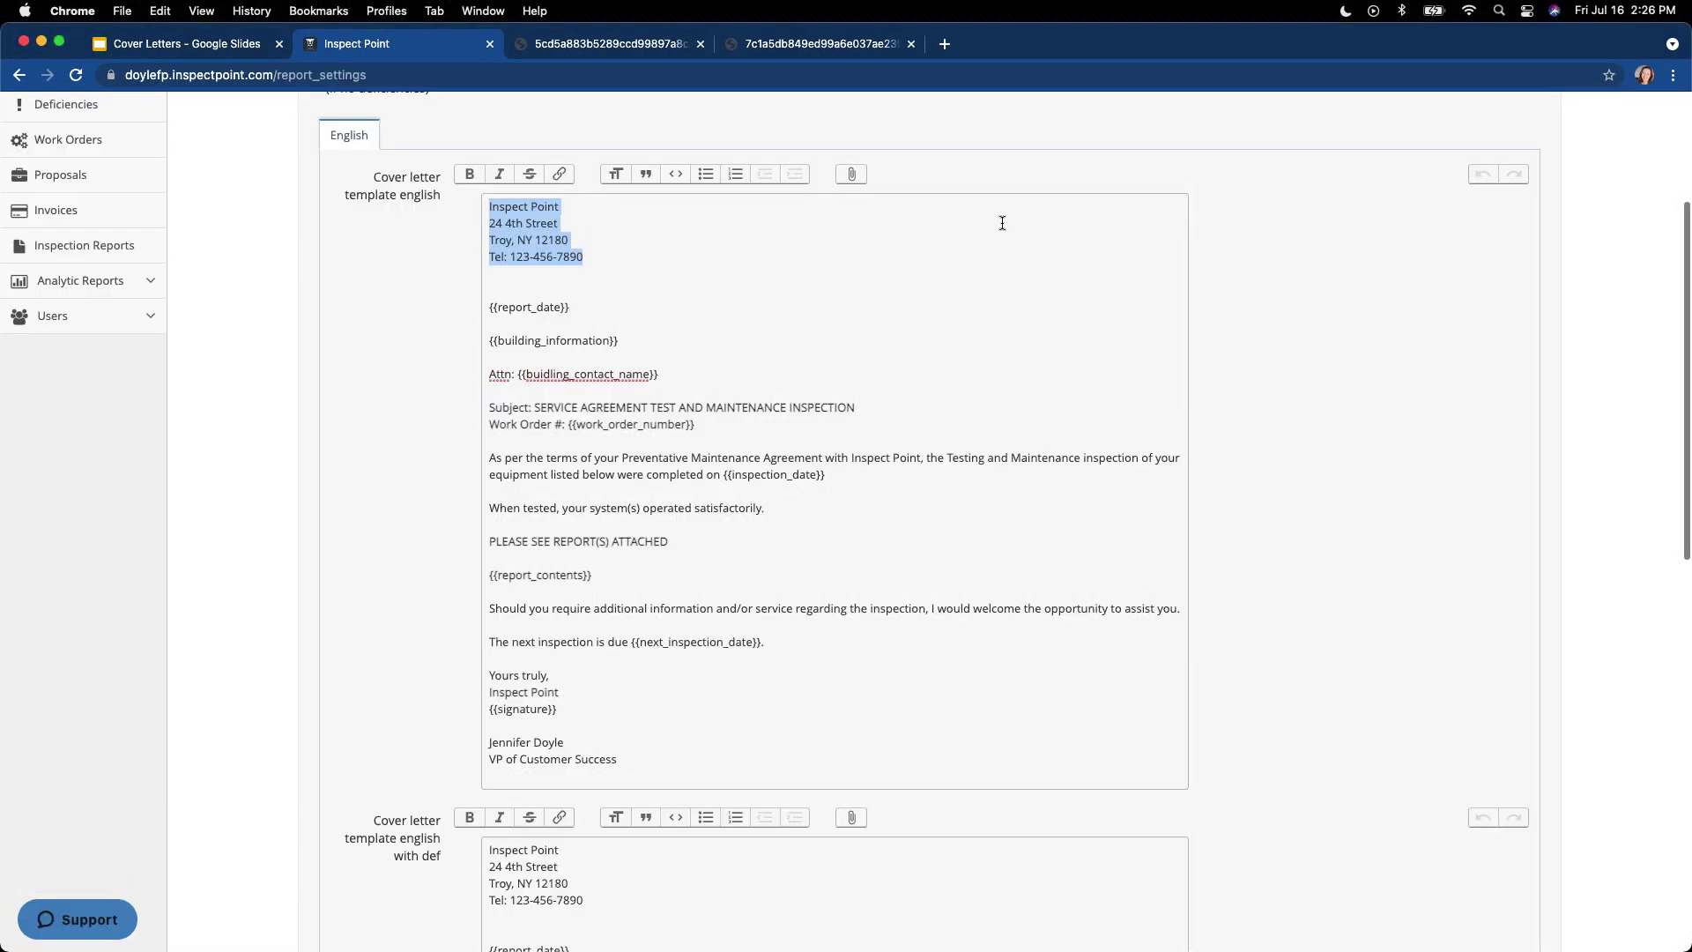
{"action": "scroll", "coordinate": [1002, 222], "scroll_direction": "up", "scroll_amount": 1}
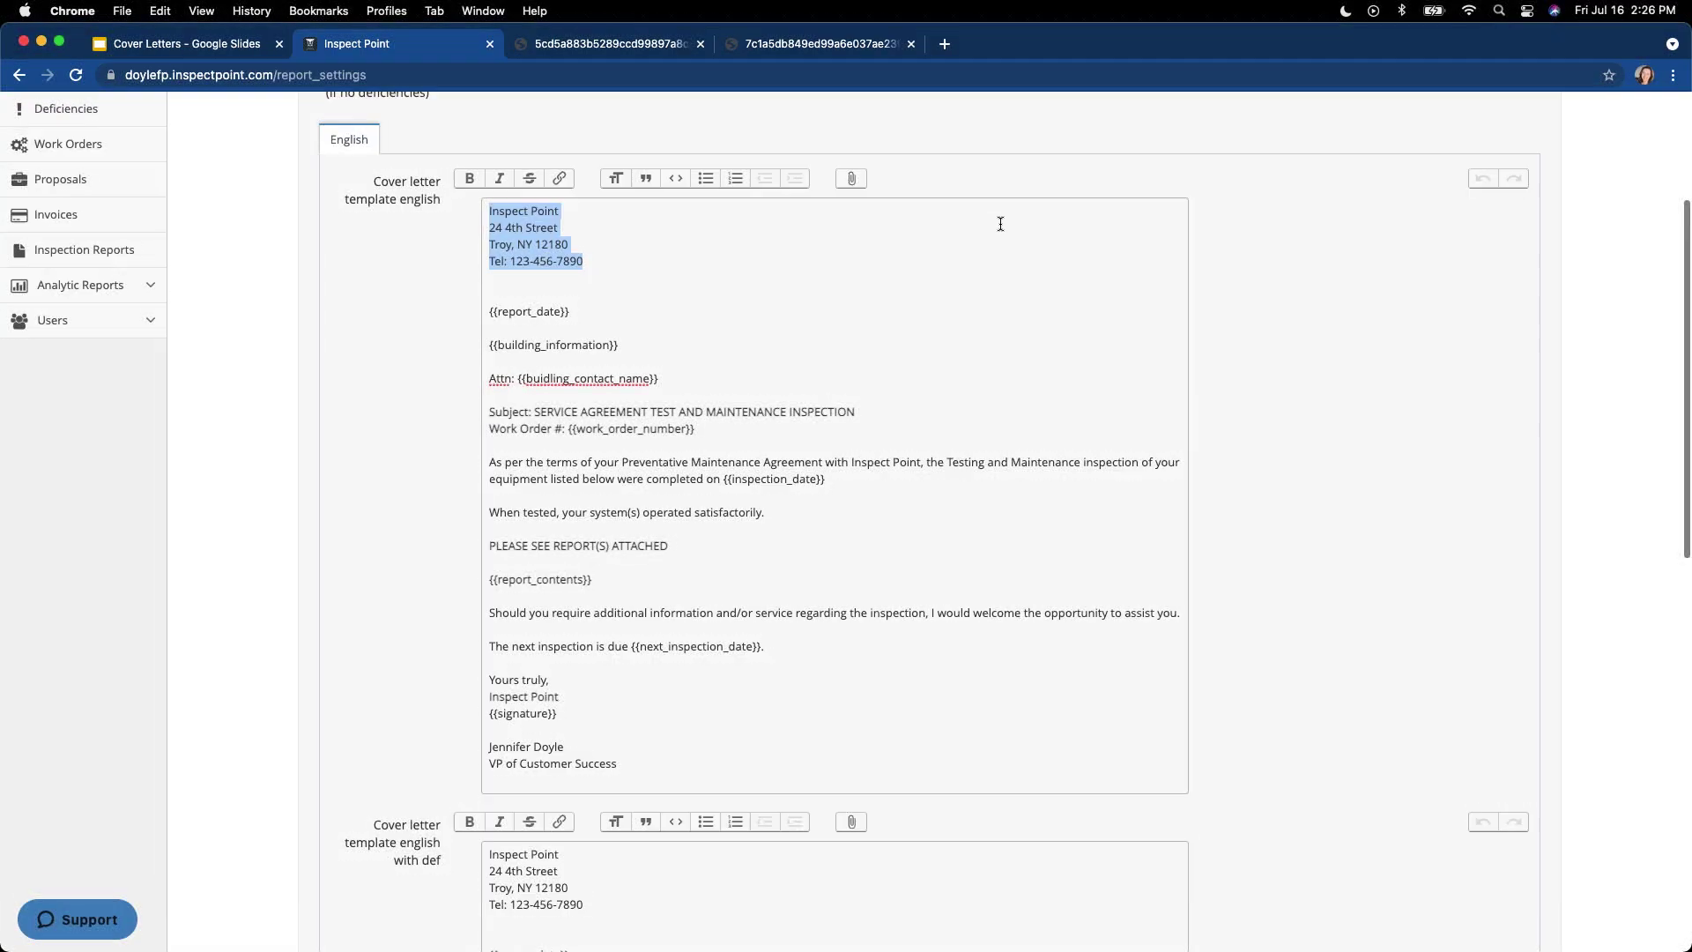
{"action": "left_click", "coordinate": [935, 229]}
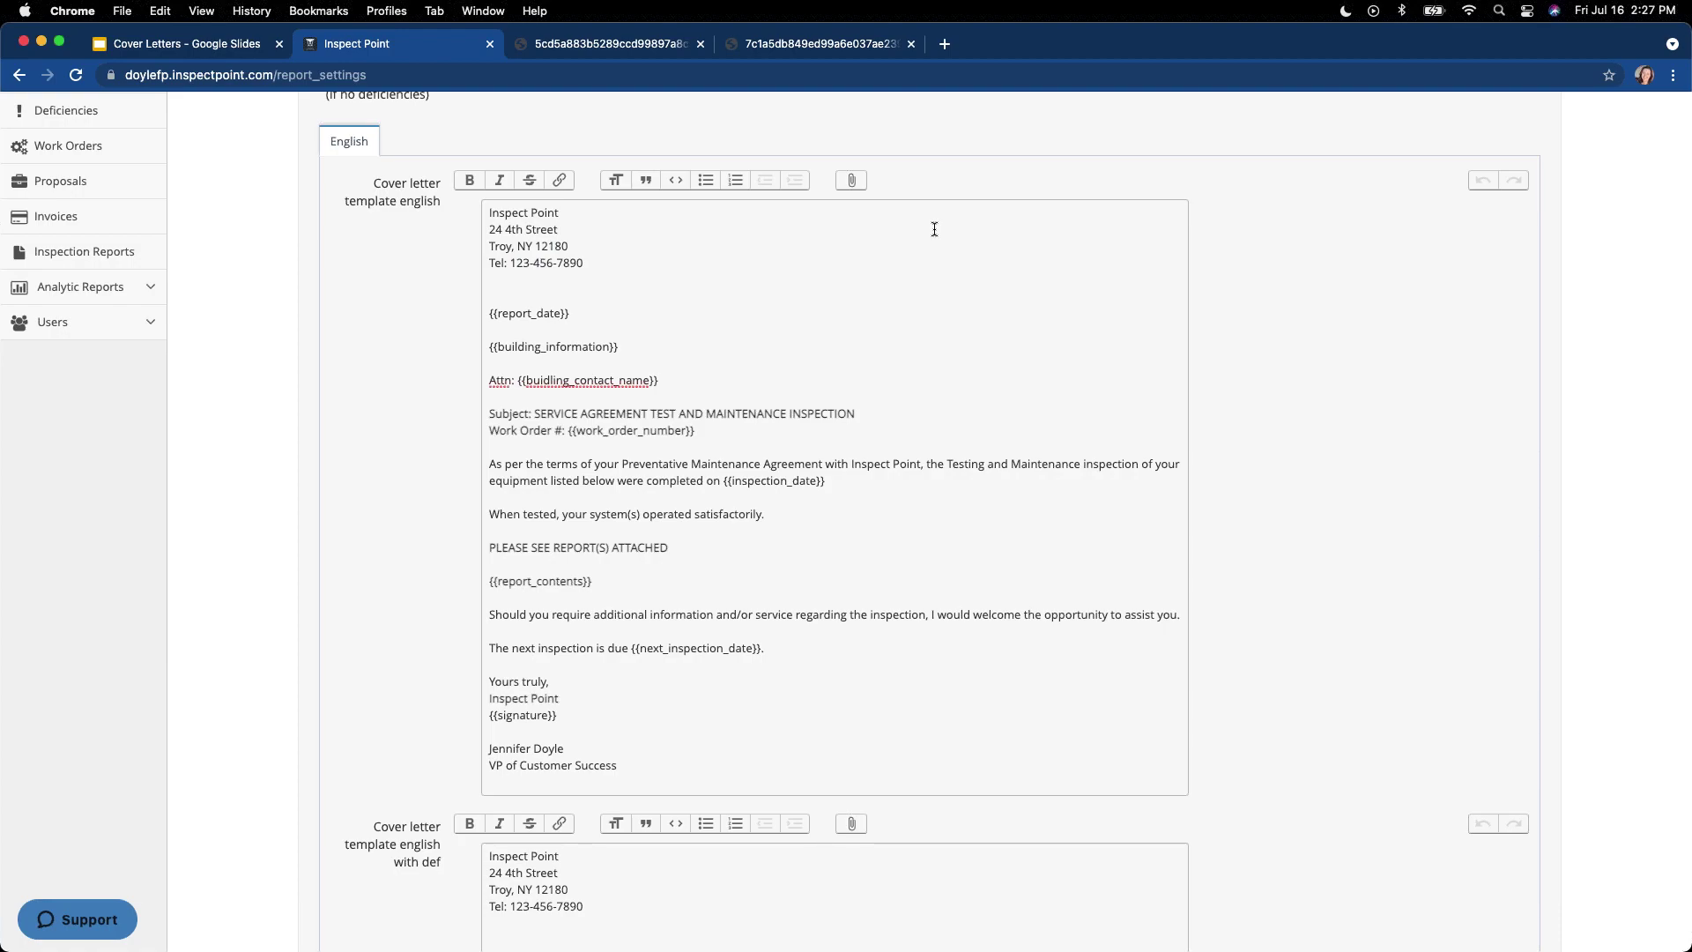
{"action": "left_click_drag", "start_coordinate": [583, 265], "coordinate": [486, 213]}
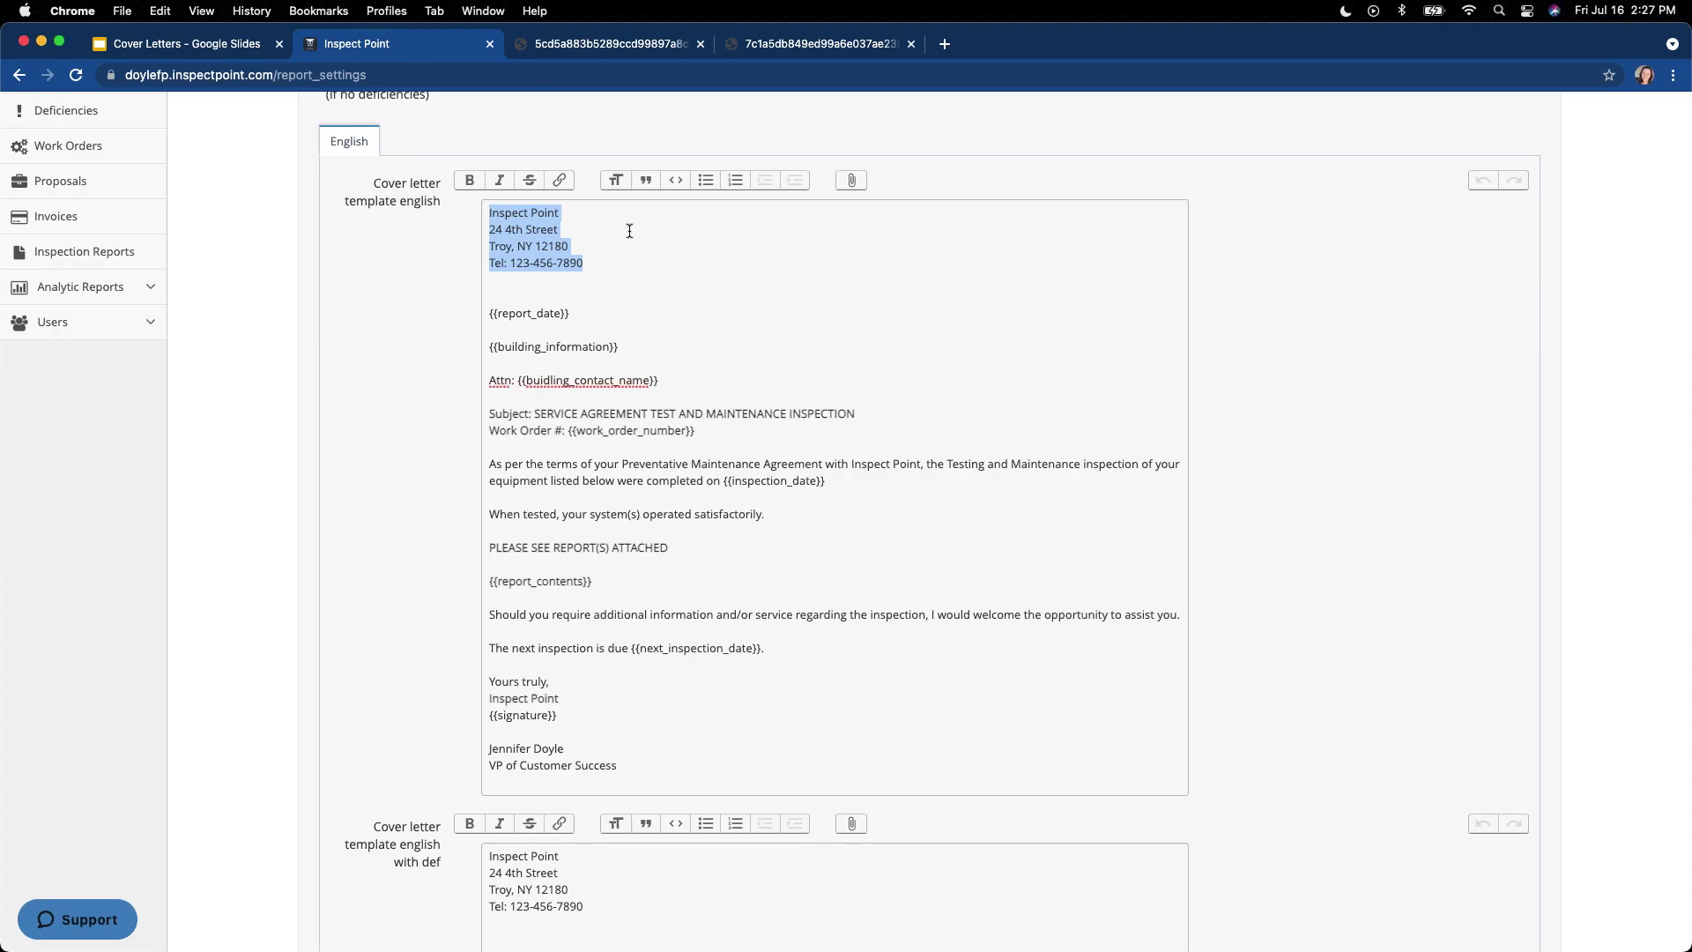
Step: Highlight the building information, report date and building contact name placeholders in turn in the standard cover letter template
{"action": "left_click_drag", "start_coordinate": [628, 346], "coordinate": [490, 345]}
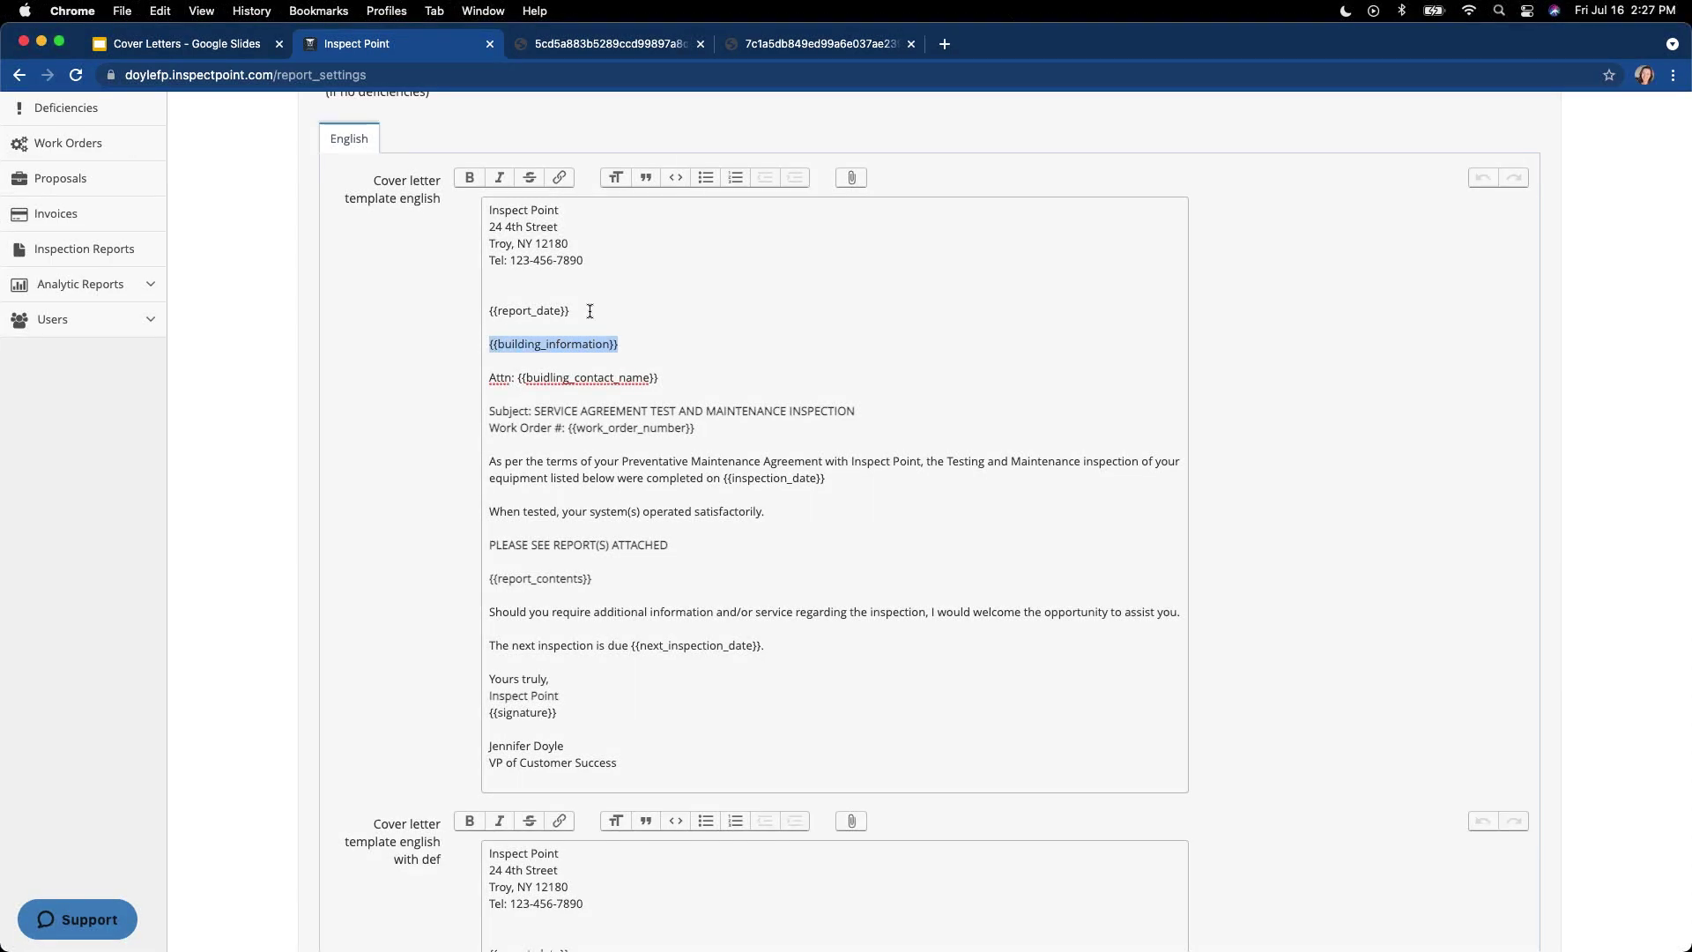
{"action": "left_click_drag", "start_coordinate": [589, 310], "coordinate": [491, 310]}
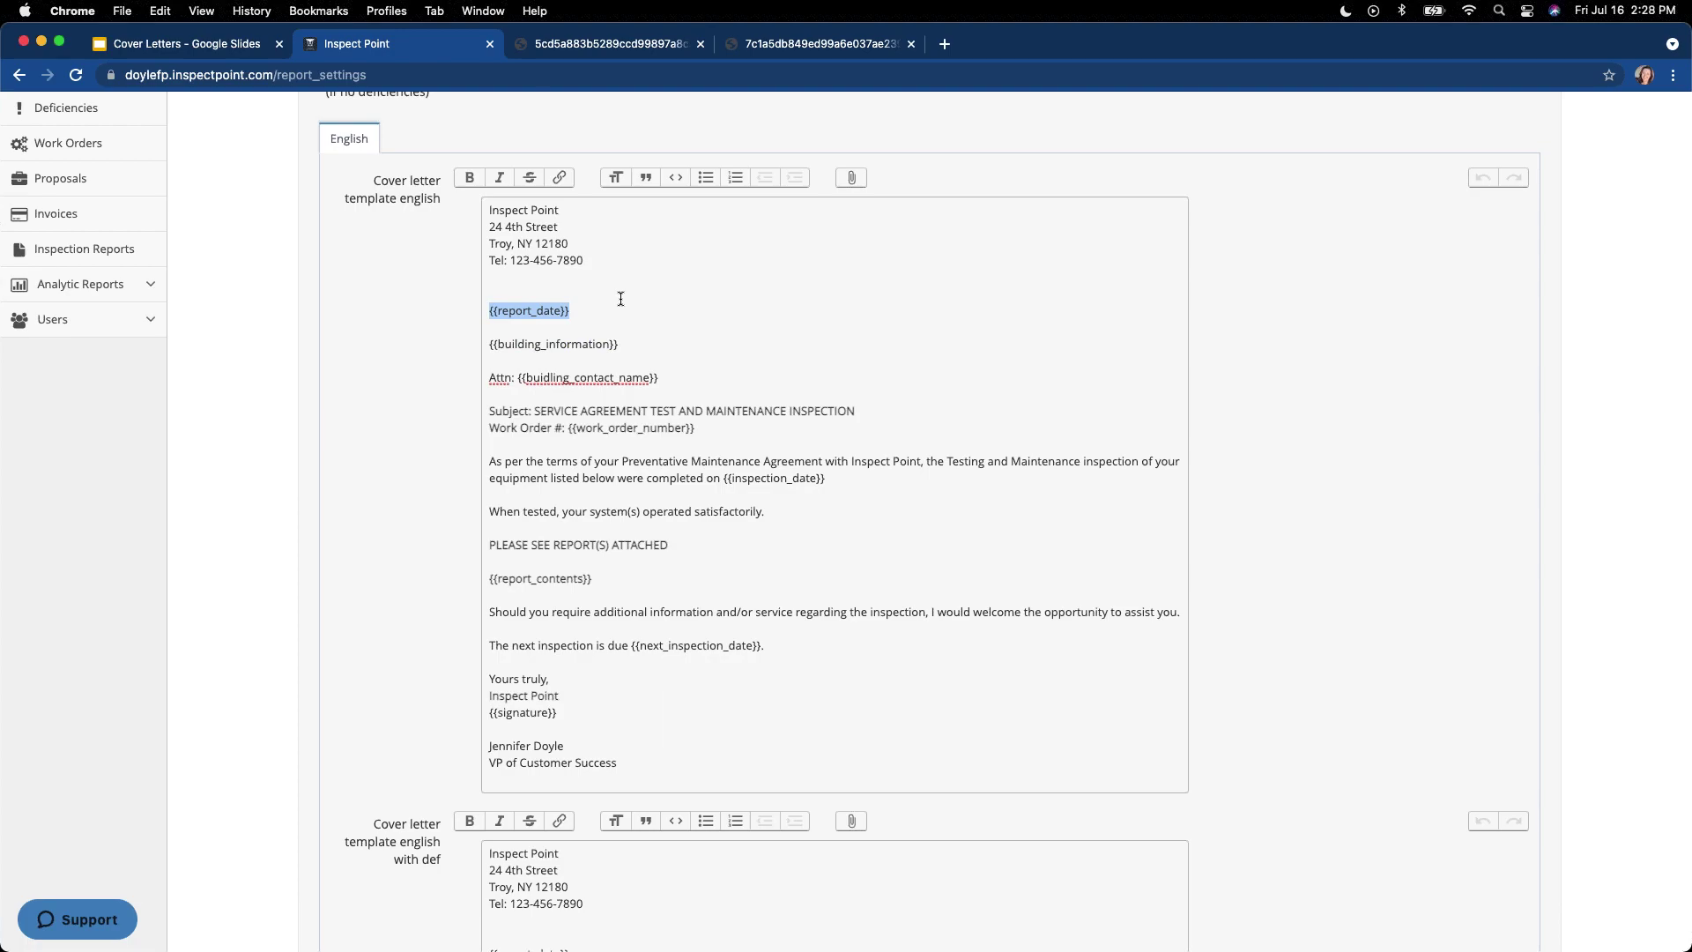
{"action": "scroll", "coordinate": [617, 353], "scroll_direction": "up", "scroll_amount": 1}
{"action": "left_click_drag", "start_coordinate": [670, 404], "coordinate": [489, 404]}
{"action": "scroll", "coordinate": [489, 403], "scroll_direction": "up", "scroll_amount": 1}
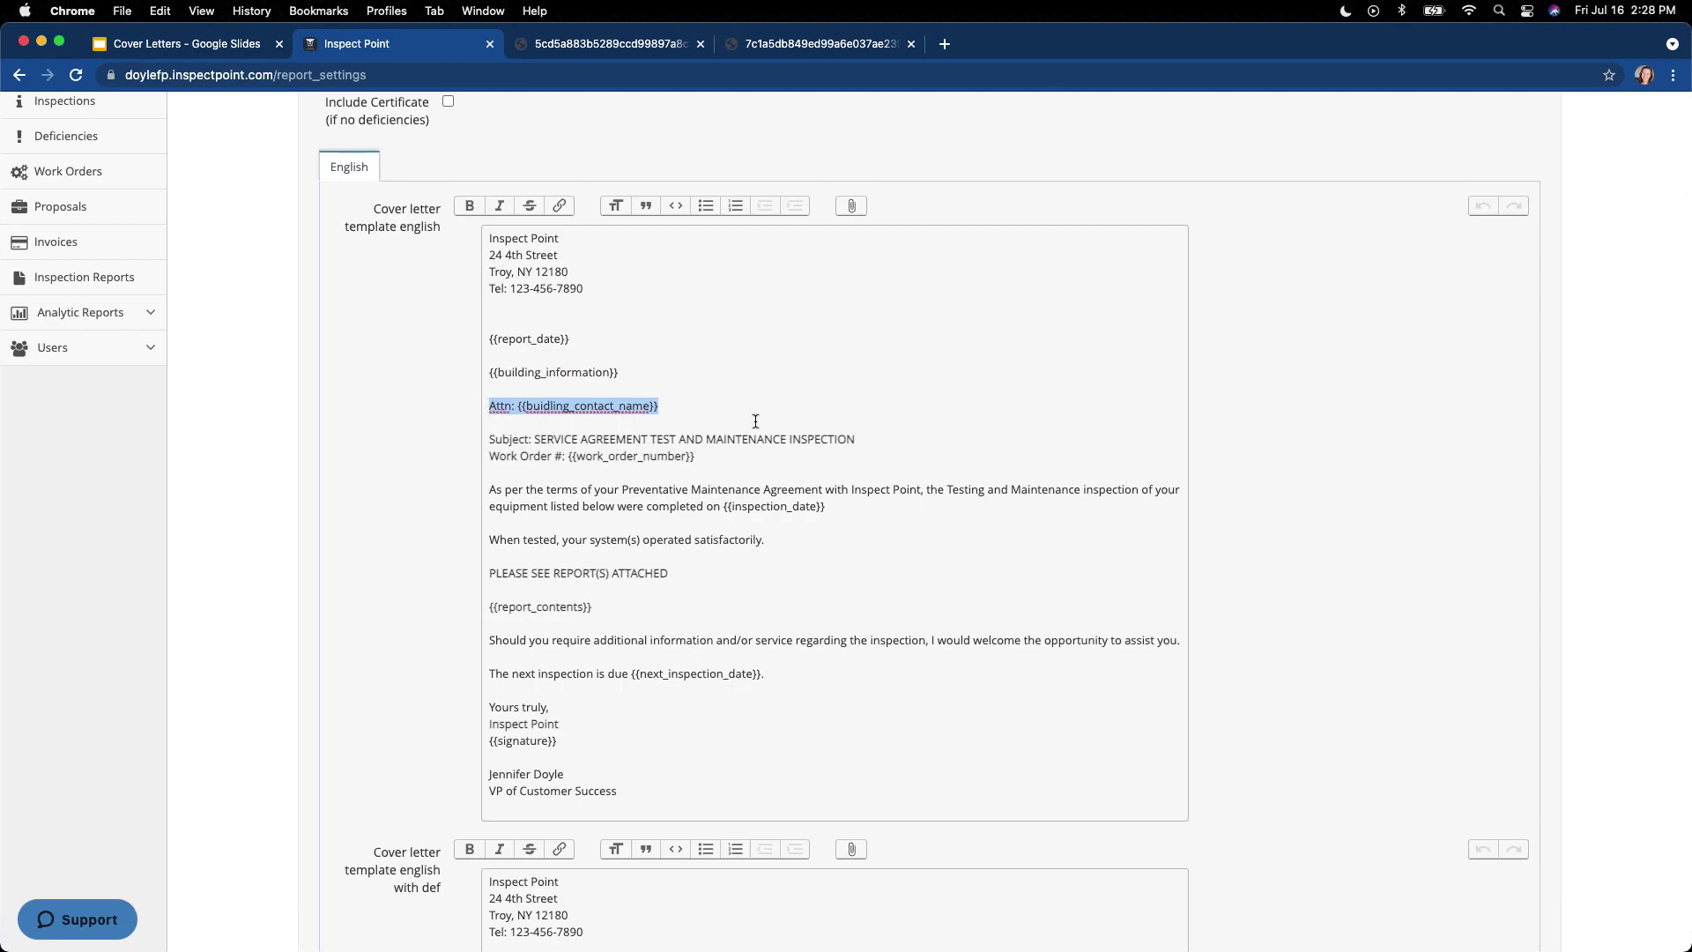
{"action": "left_click", "coordinate": [726, 464]}
{"action": "scroll", "coordinate": [726, 463], "scroll_direction": "down", "scroll_amount": 3}
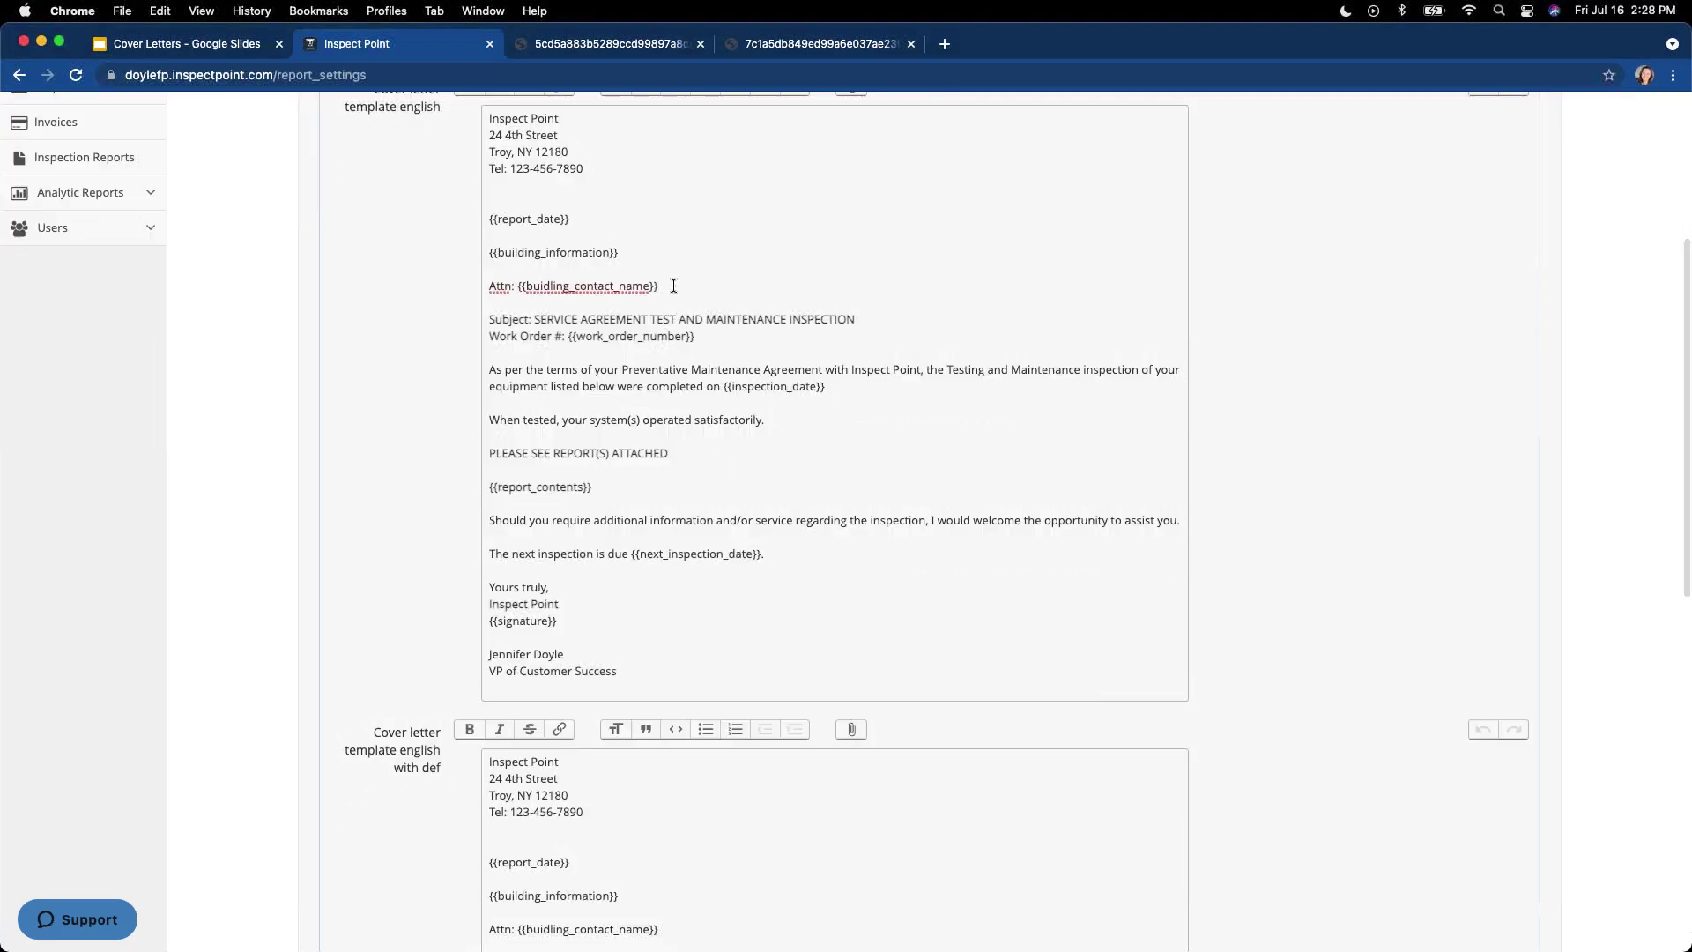
{"action": "left_click_drag", "start_coordinate": [669, 285], "coordinate": [500, 285]}
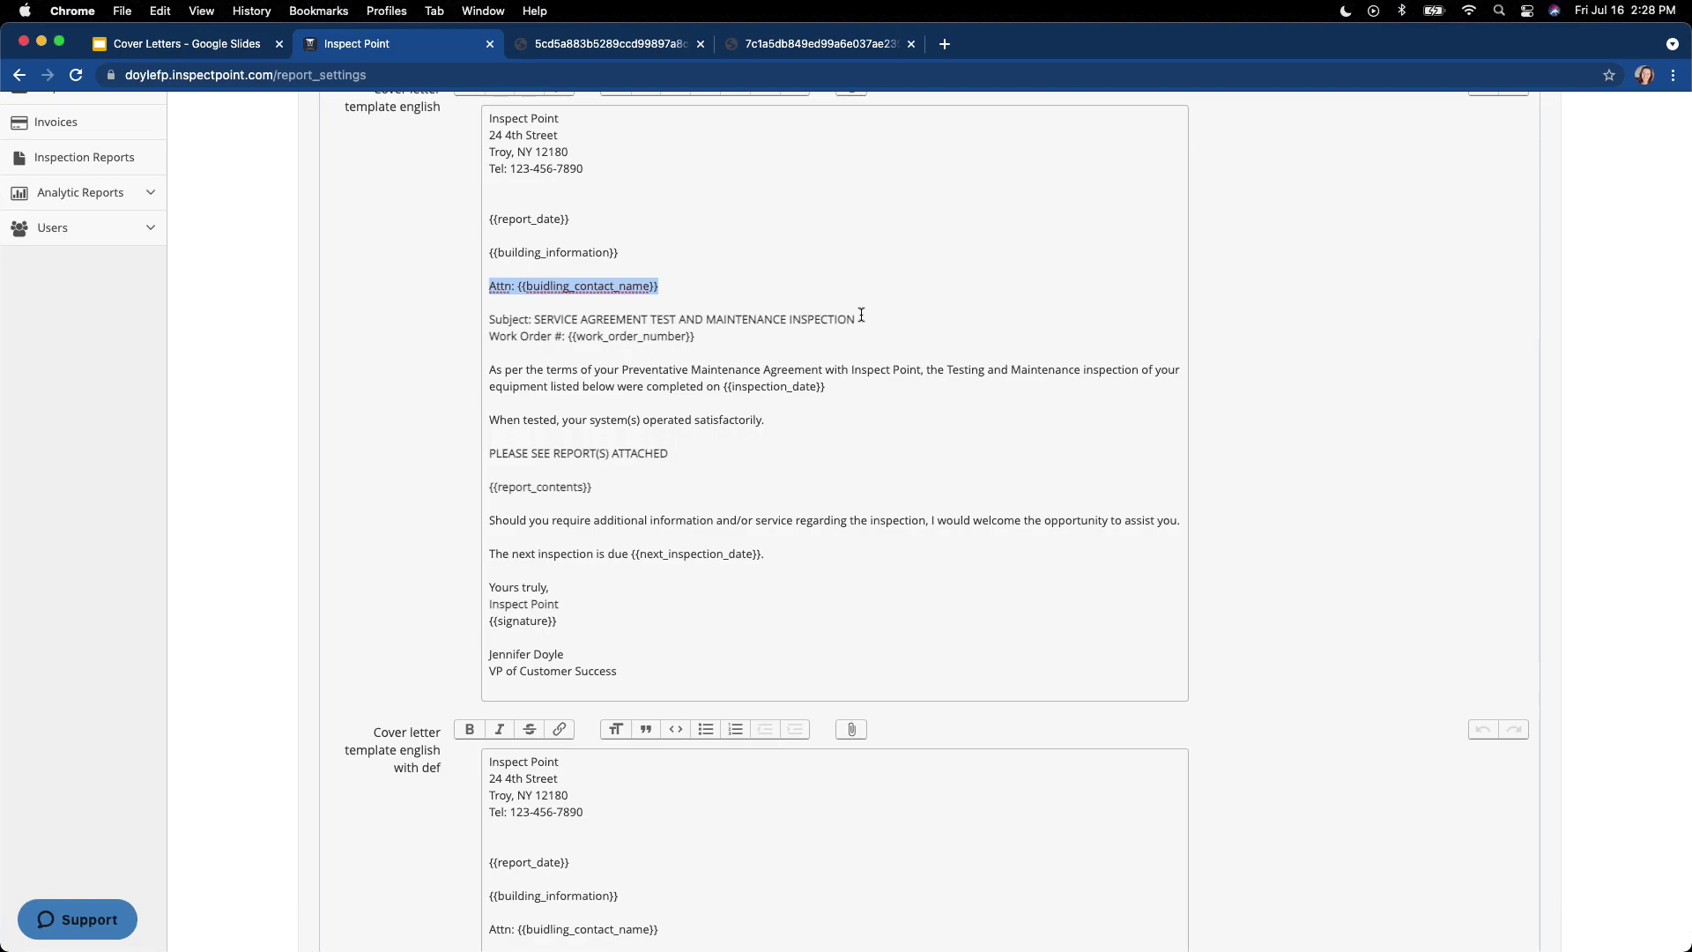
Step: Highlight the work order number, inspection date, satisfactory-operation sentence, report contents and next inspection date in turn in the standard template's body
{"action": "left_click_drag", "start_coordinate": [696, 337], "coordinate": [565, 337]}
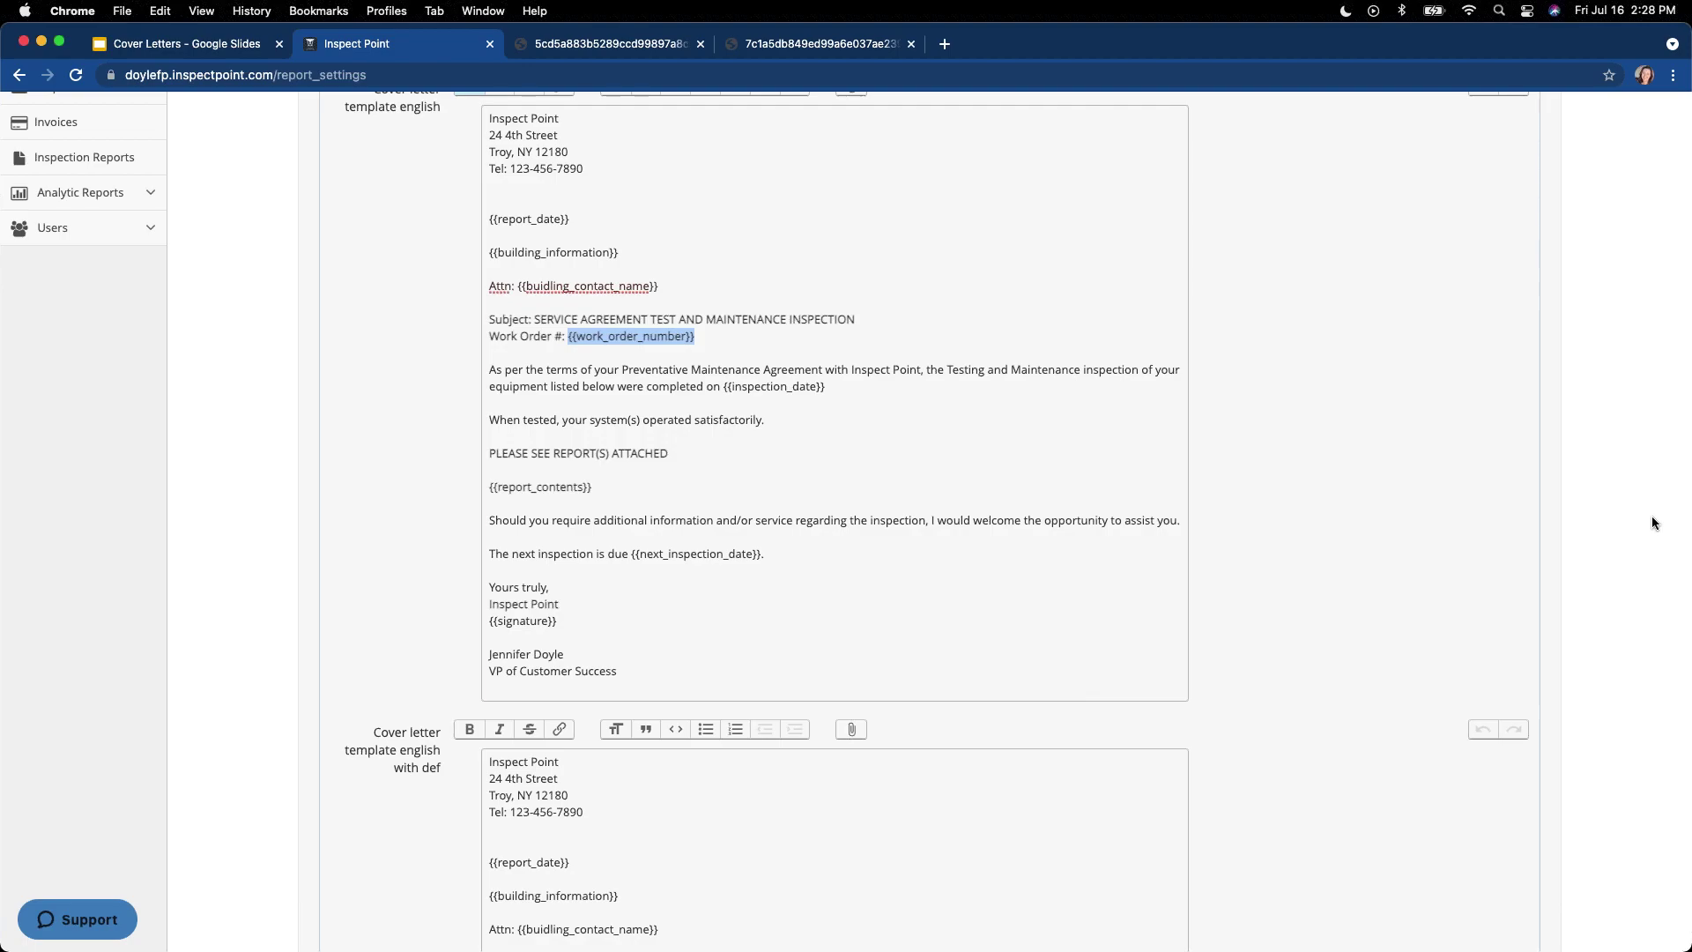
{"action": "left_click_drag", "start_coordinate": [833, 390], "coordinate": [928, 403]}
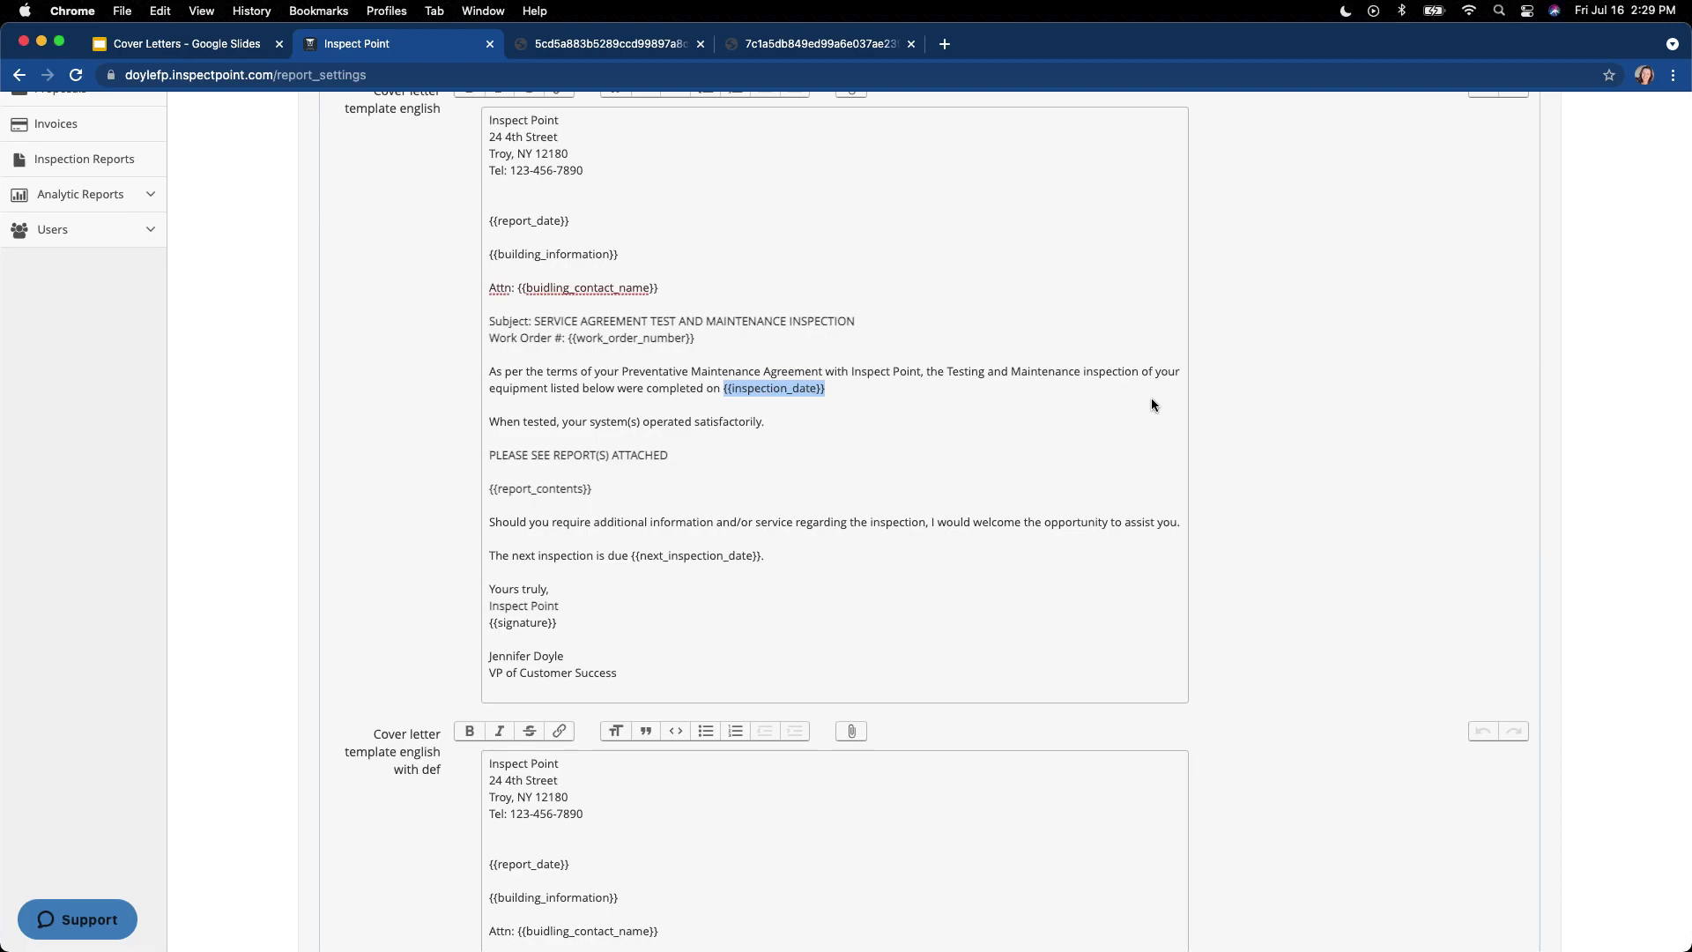
{"action": "left_click", "coordinate": [786, 452]}
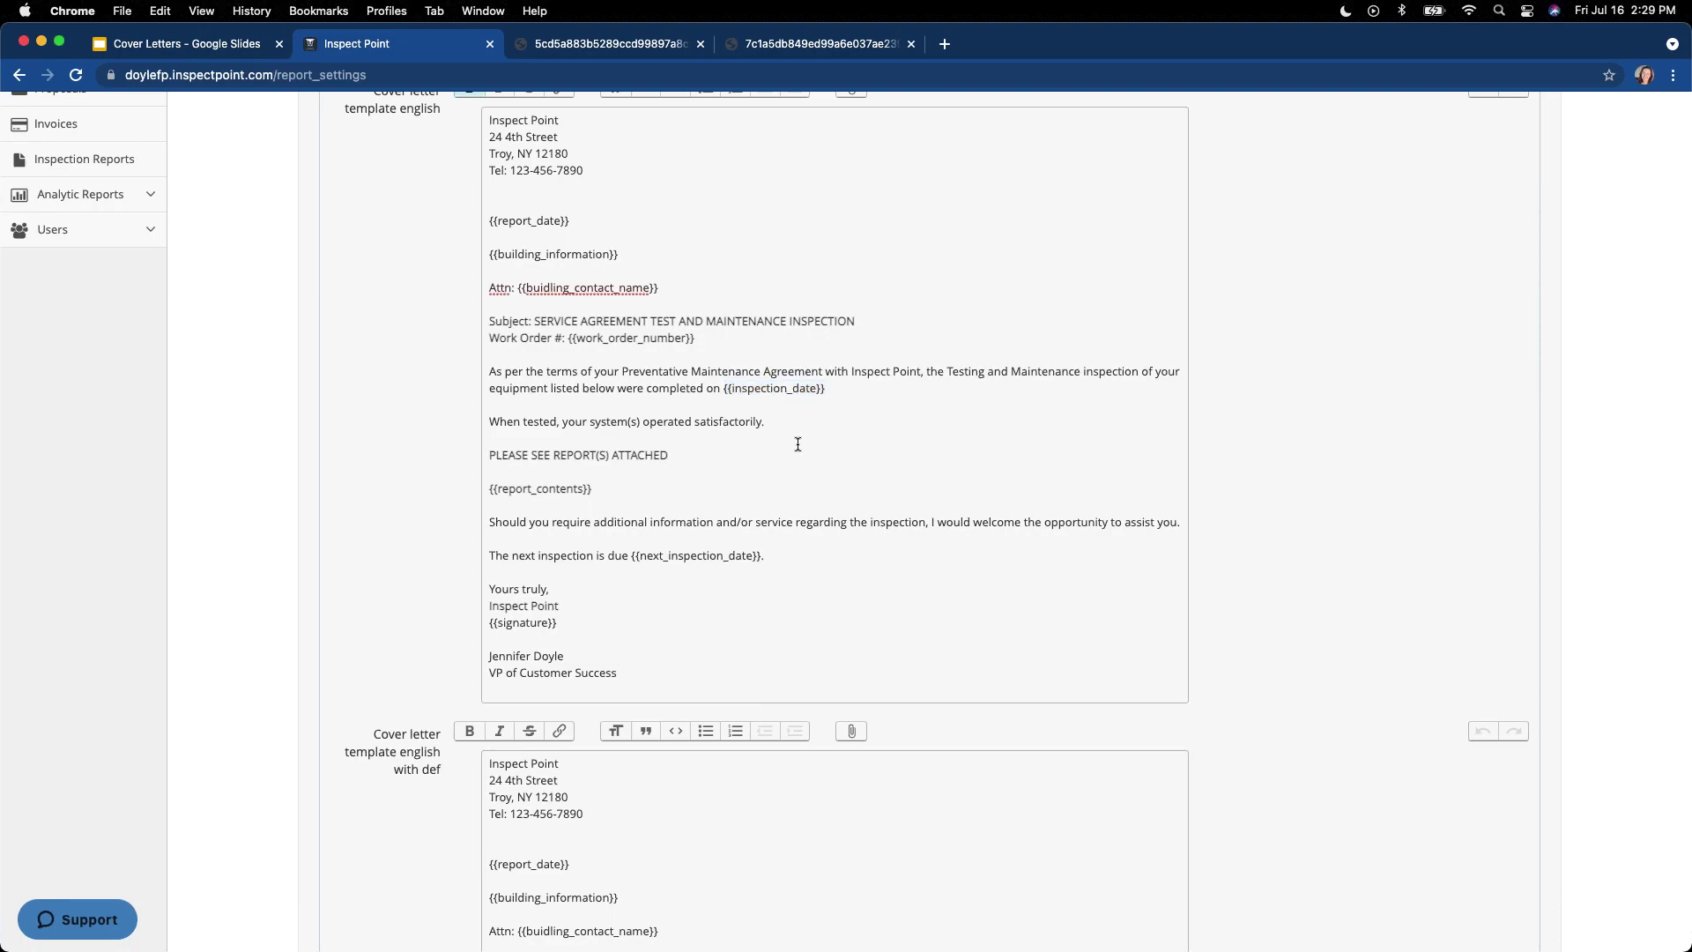
{"action": "left_click_drag", "start_coordinate": [781, 424], "coordinate": [488, 424]}
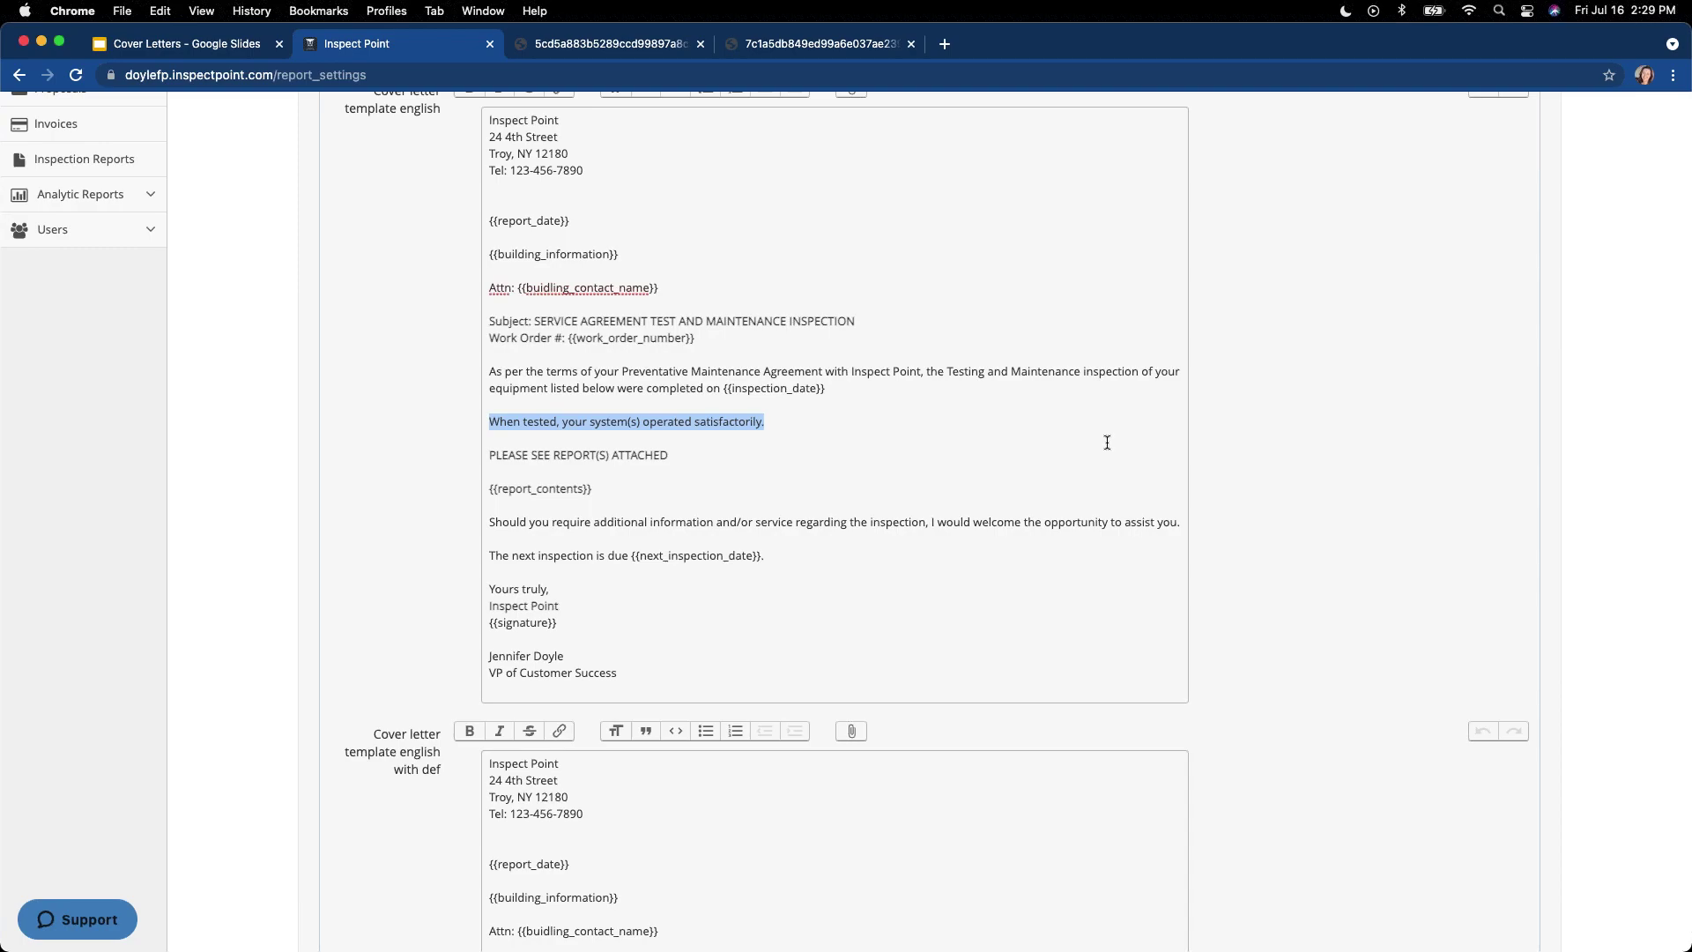
{"action": "left_click_drag", "start_coordinate": [609, 490], "coordinate": [487, 491]}
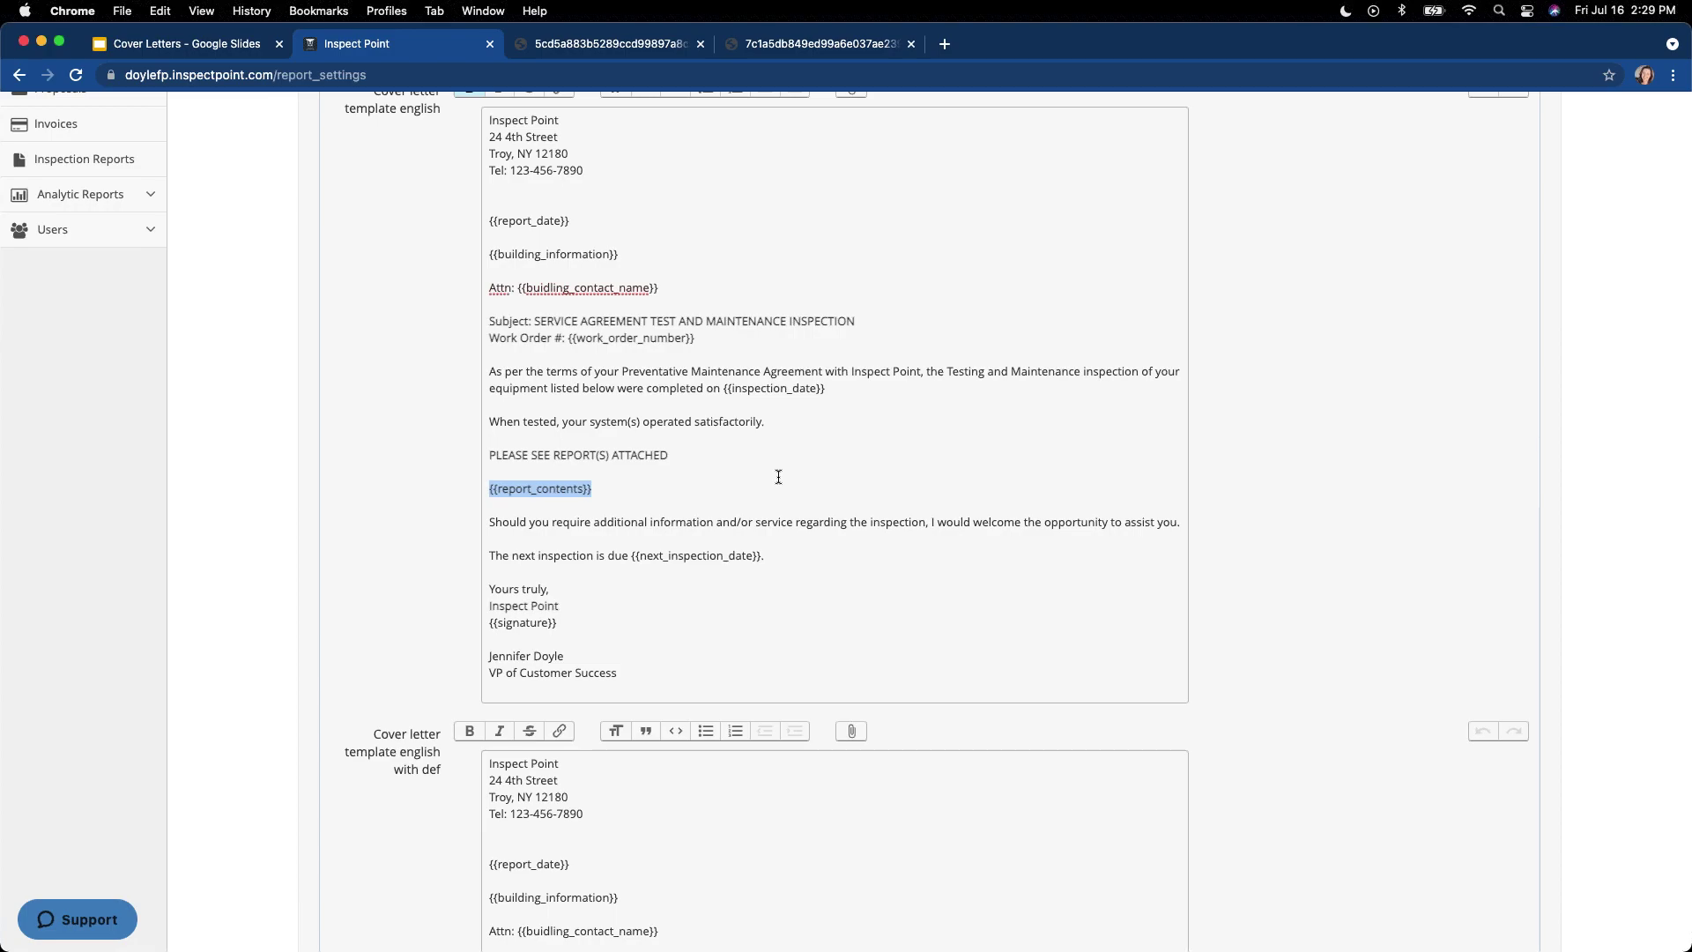
{"action": "scroll", "coordinate": [805, 546], "scroll_direction": "up", "scroll_amount": 1}
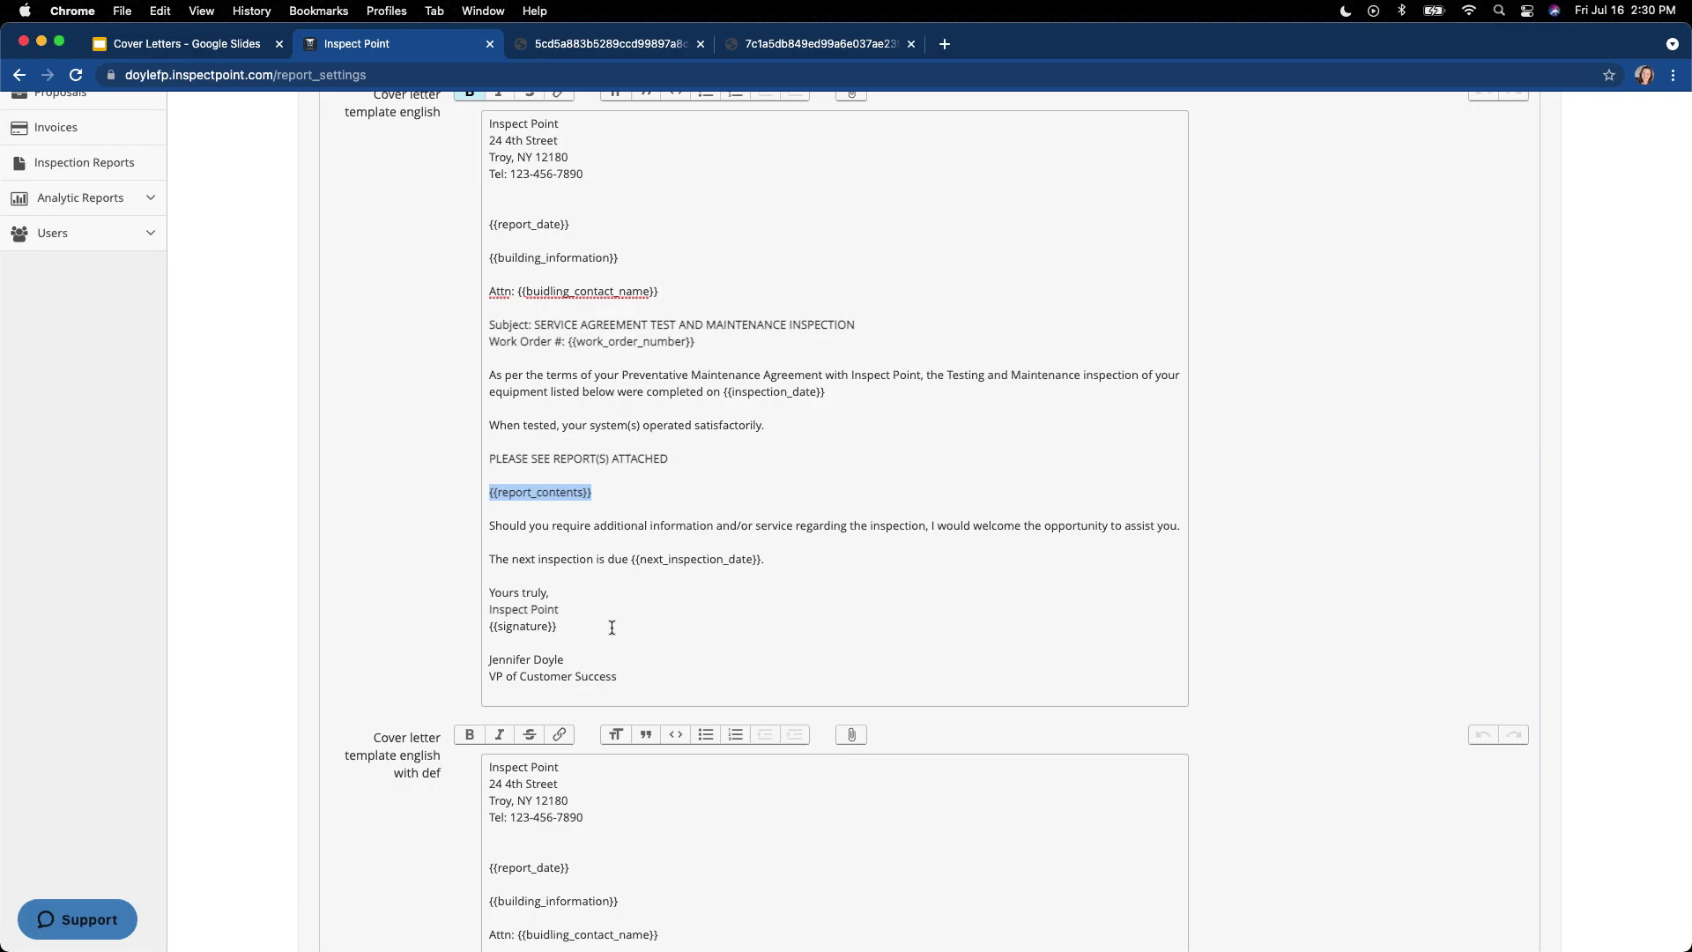
{"action": "left_click_drag", "start_coordinate": [488, 557], "coordinate": [763, 564]}
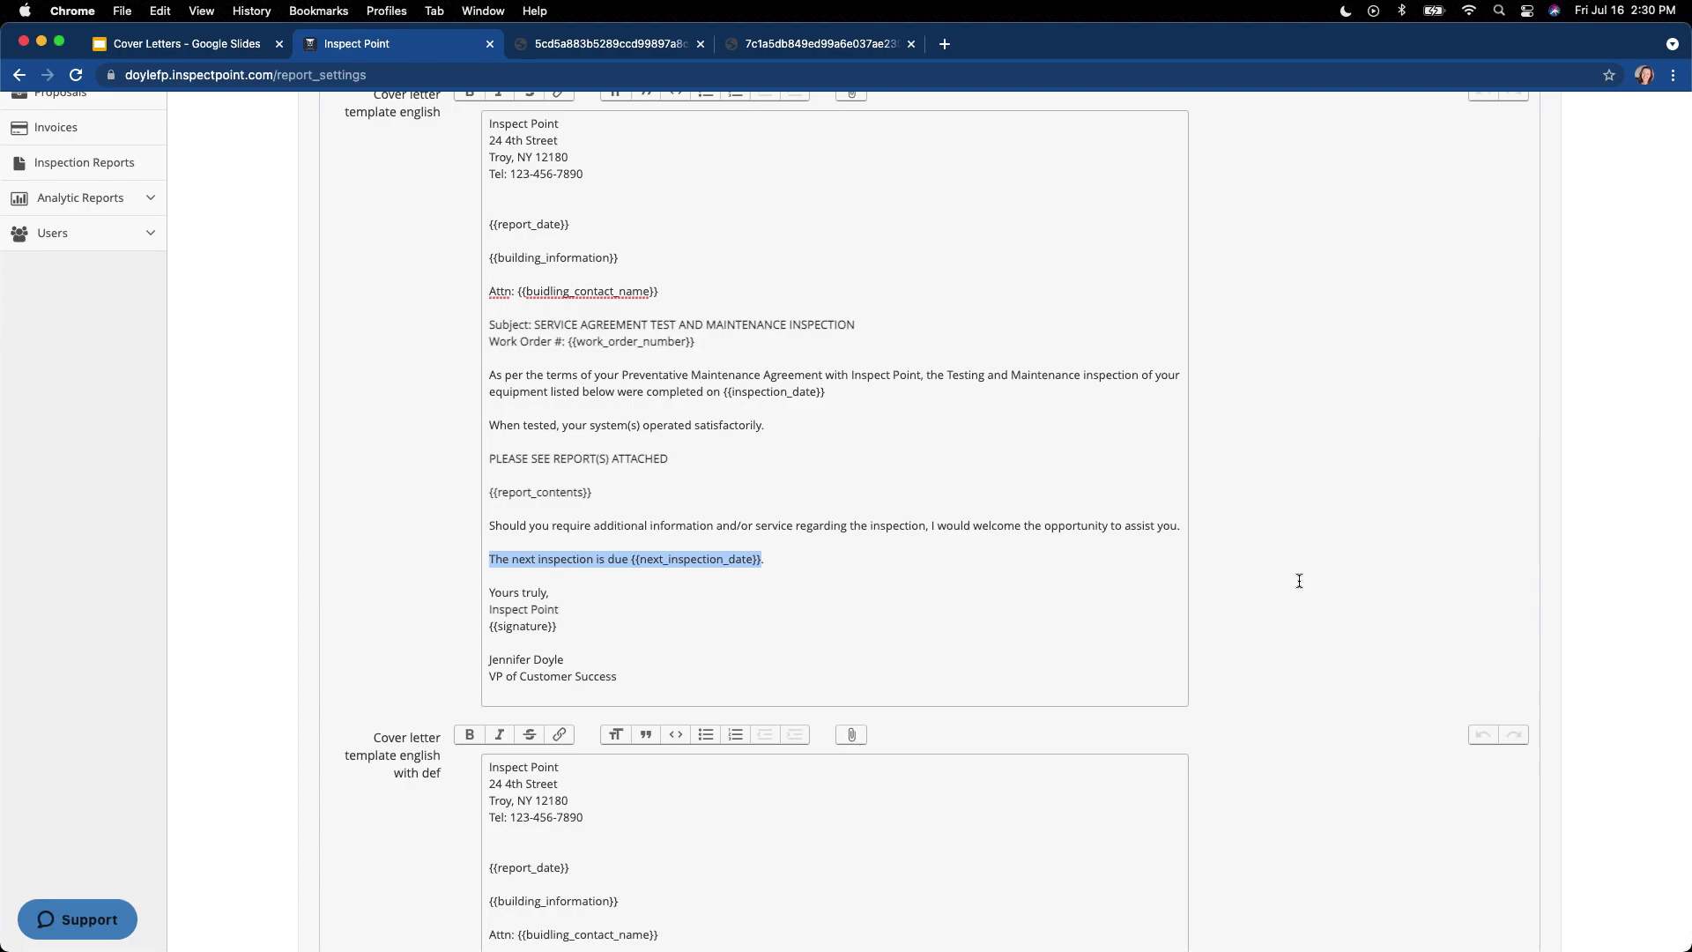
Step: Highlight the {{signature}} placeholder and review the signatory's name and title in the standard template's closing
{"action": "scroll", "coordinate": [561, 568], "scroll_direction": "down", "scroll_amount": 2}
{"action": "left_click_drag", "start_coordinate": [561, 547], "coordinate": [487, 546]}
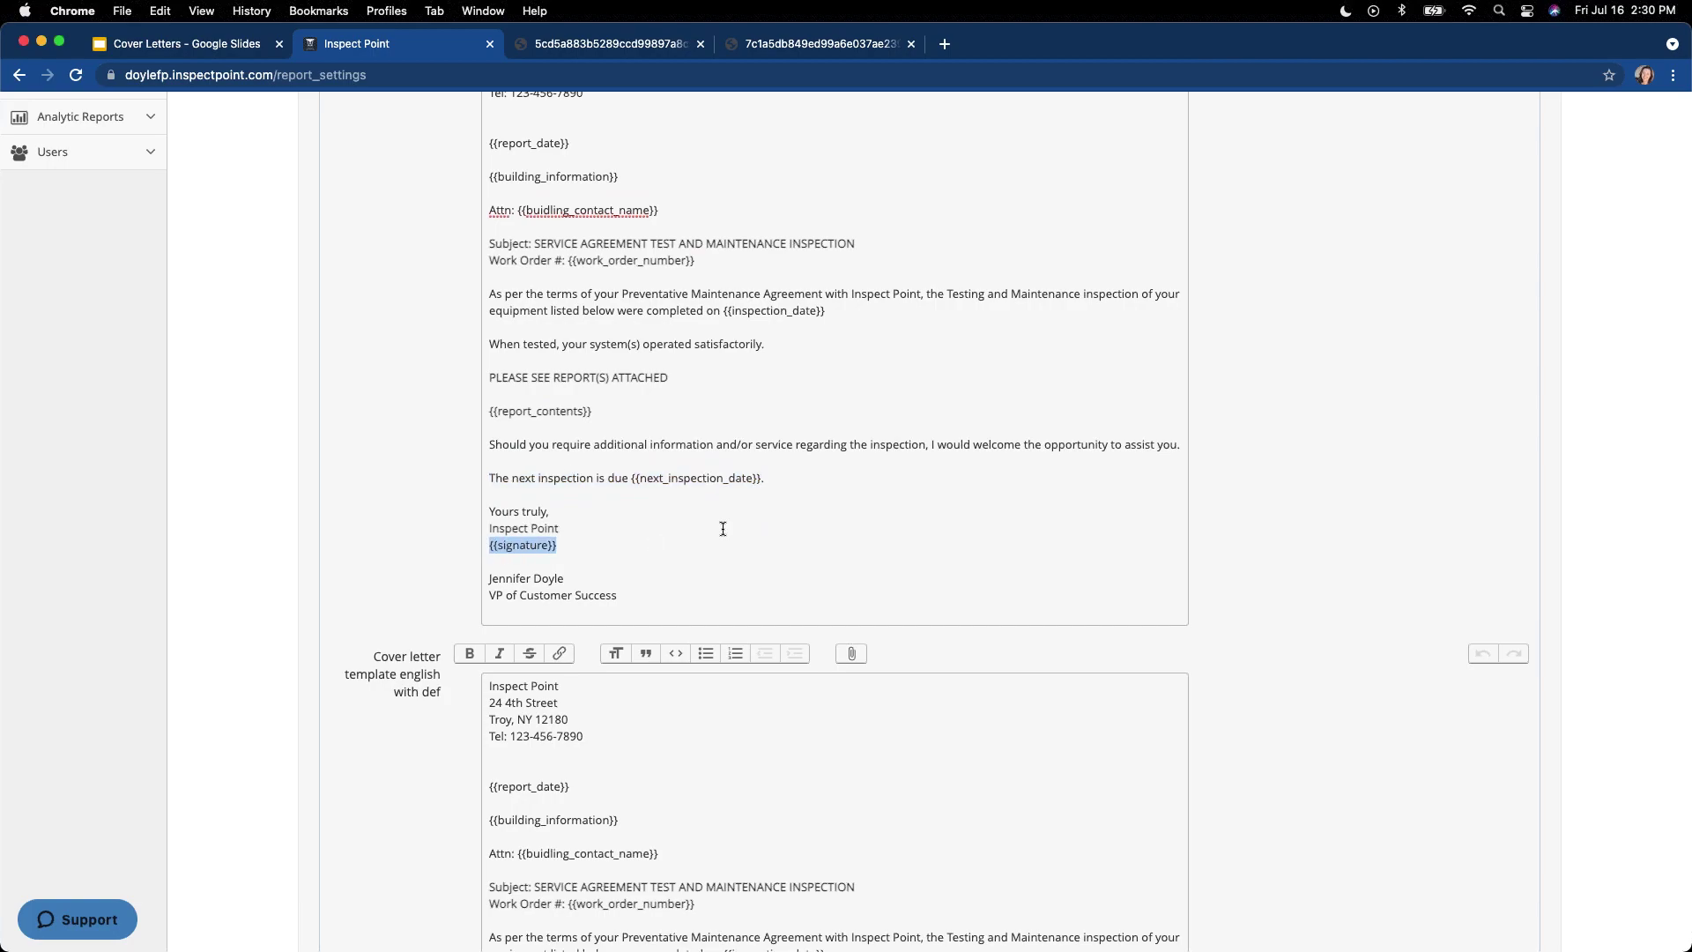
{"action": "scroll", "coordinate": [652, 559], "scroll_direction": "down", "scroll_amount": 2}
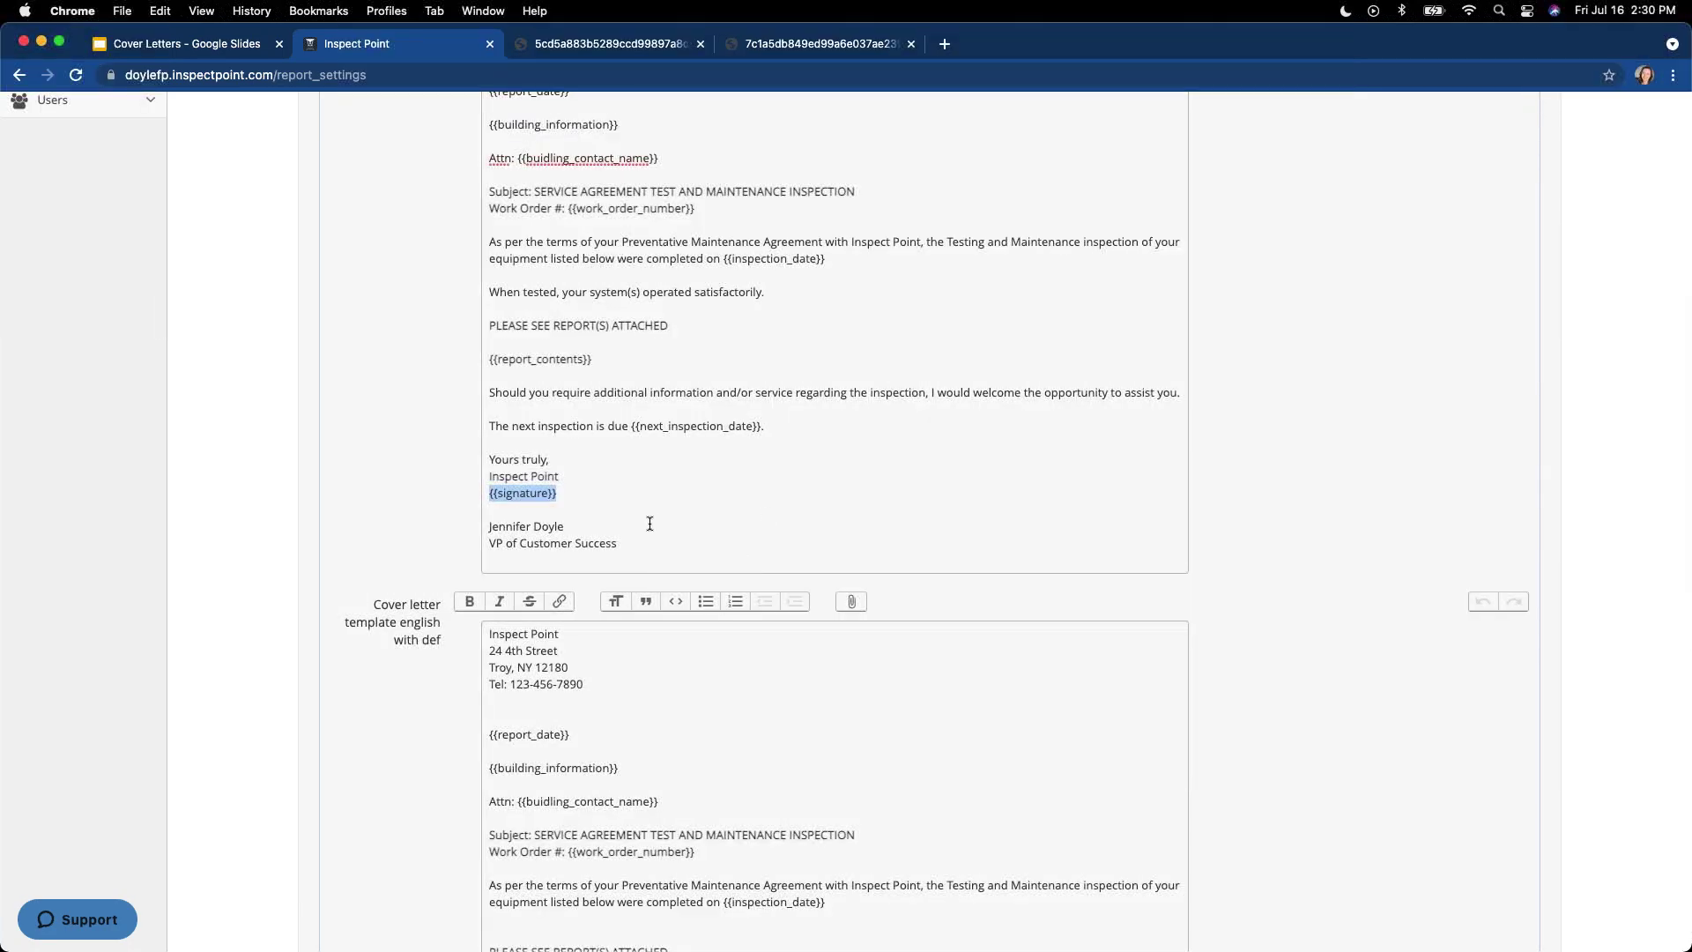
{"action": "scroll", "coordinate": [648, 527], "scroll_direction": "down", "scroll_amount": 3}
{"action": "mouse_move", "coordinate": [625, 473]}
{"action": "left_mouse_down"}
{"action": "mouse_move", "coordinate": [528, 445]}
{"action": "mouse_move", "coordinate": [495, 393]}
{"action": "mouse_move", "coordinate": [477, 426]}
{"action": "left_mouse_up"}
{"action": "left_click", "coordinate": [675, 414]}
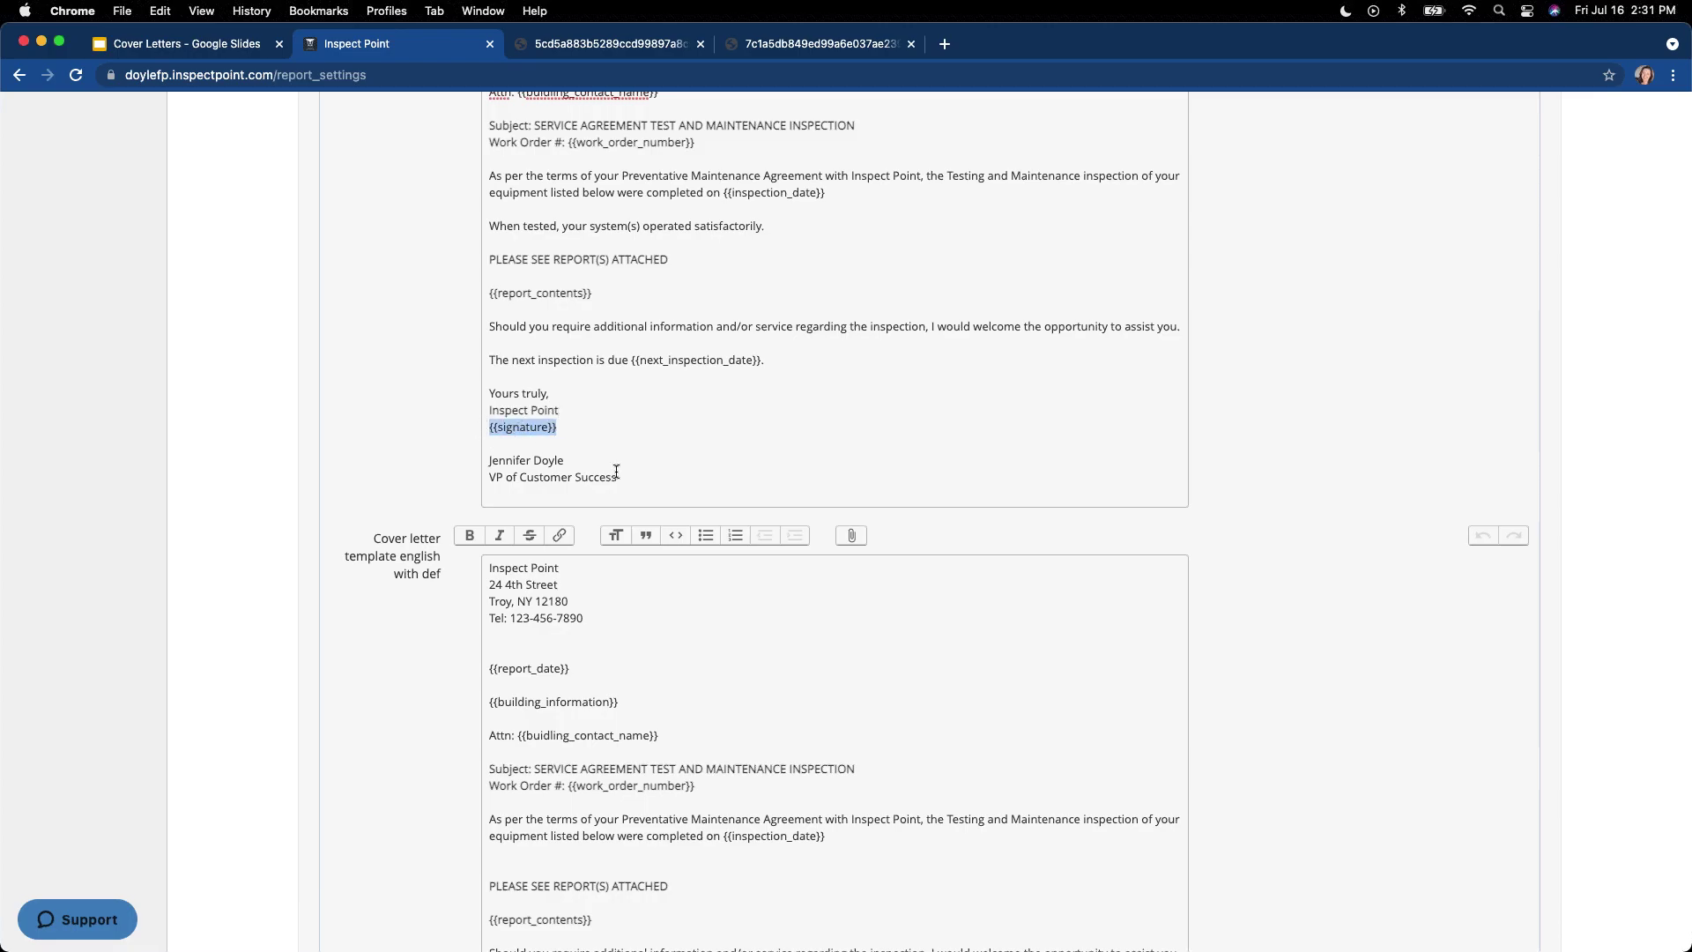
Step: Examine how the {{signature}} placeholder relates to the uploaded cover letter signature, and review the certificate options
{"action": "scroll", "coordinate": [615, 472], "scroll_direction": "down", "scroll_amount": 10}
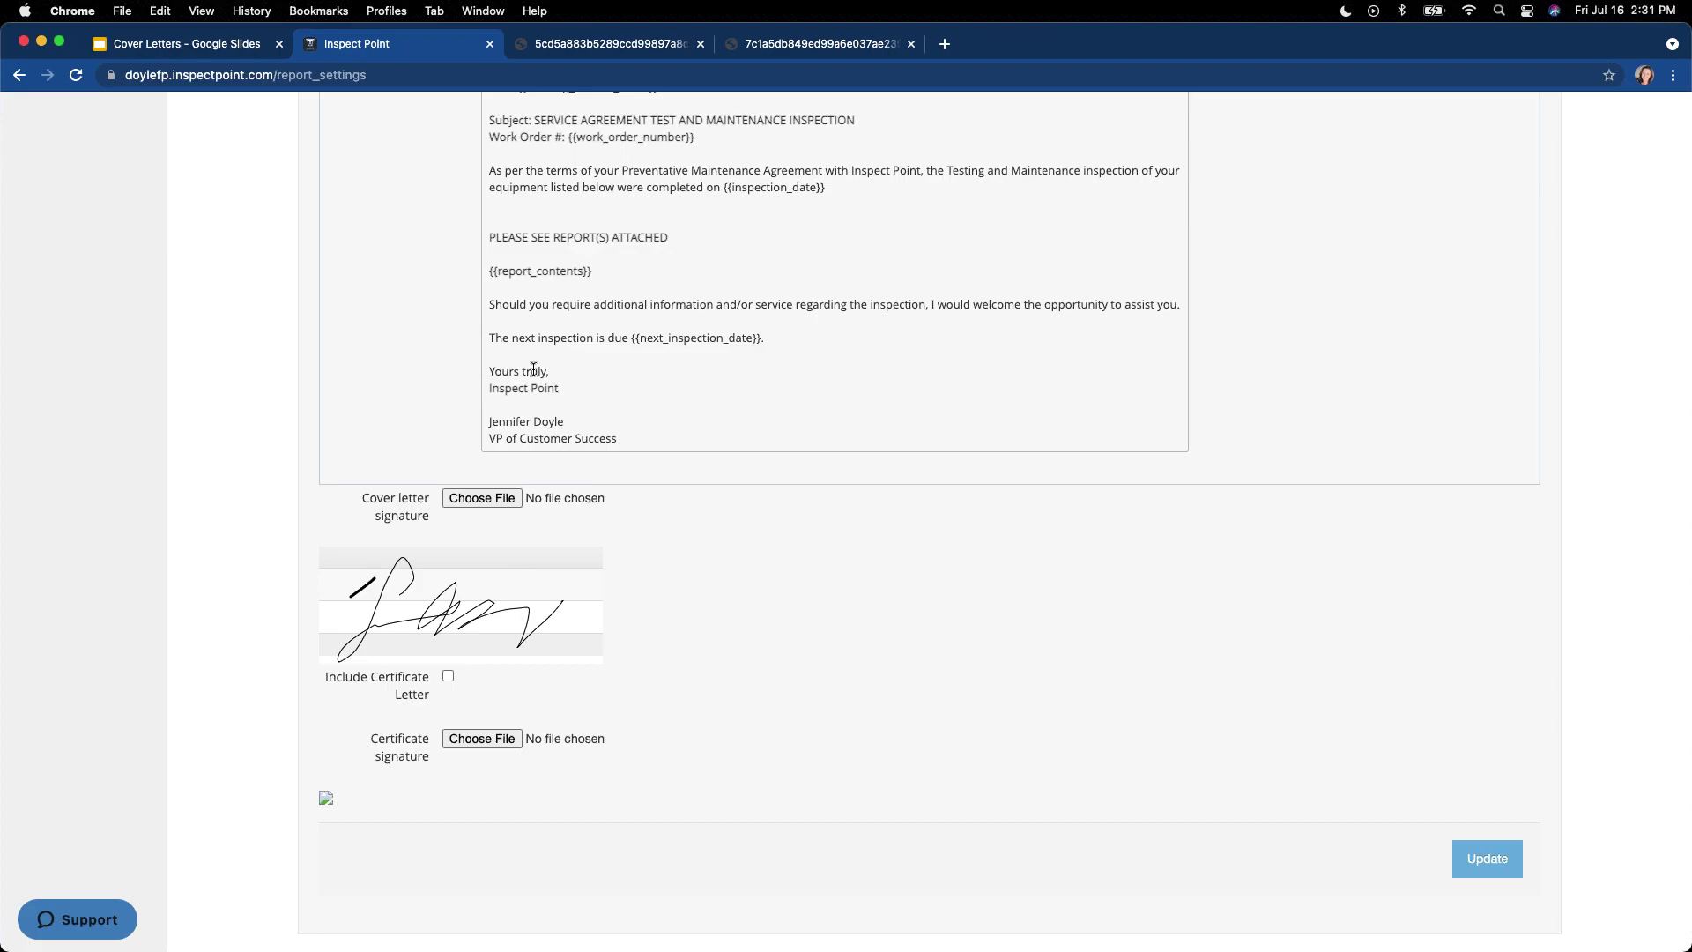
{"action": "scroll", "coordinate": [533, 357], "scroll_direction": "up", "scroll_amount": 5}
{"action": "scroll", "coordinate": [533, 357], "scroll_direction": "down", "scroll_amount": 1}
{"action": "left_click", "coordinate": [582, 273]}
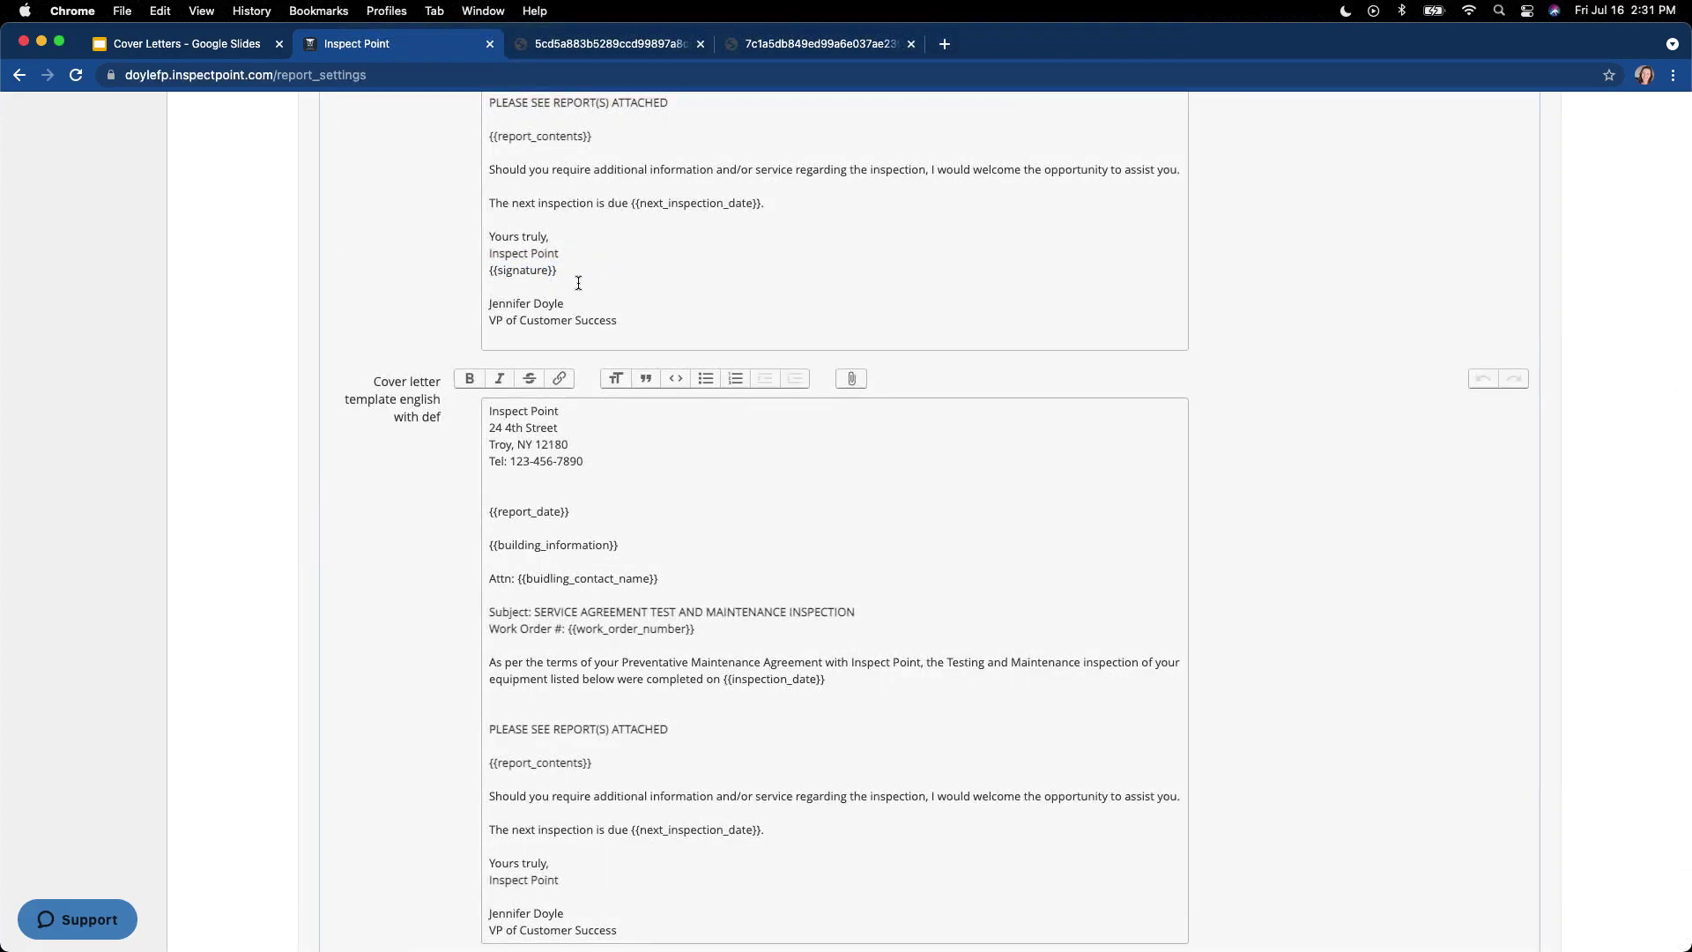
{"action": "scroll", "coordinate": [478, 578], "scroll_direction": "down", "scroll_amount": 6}
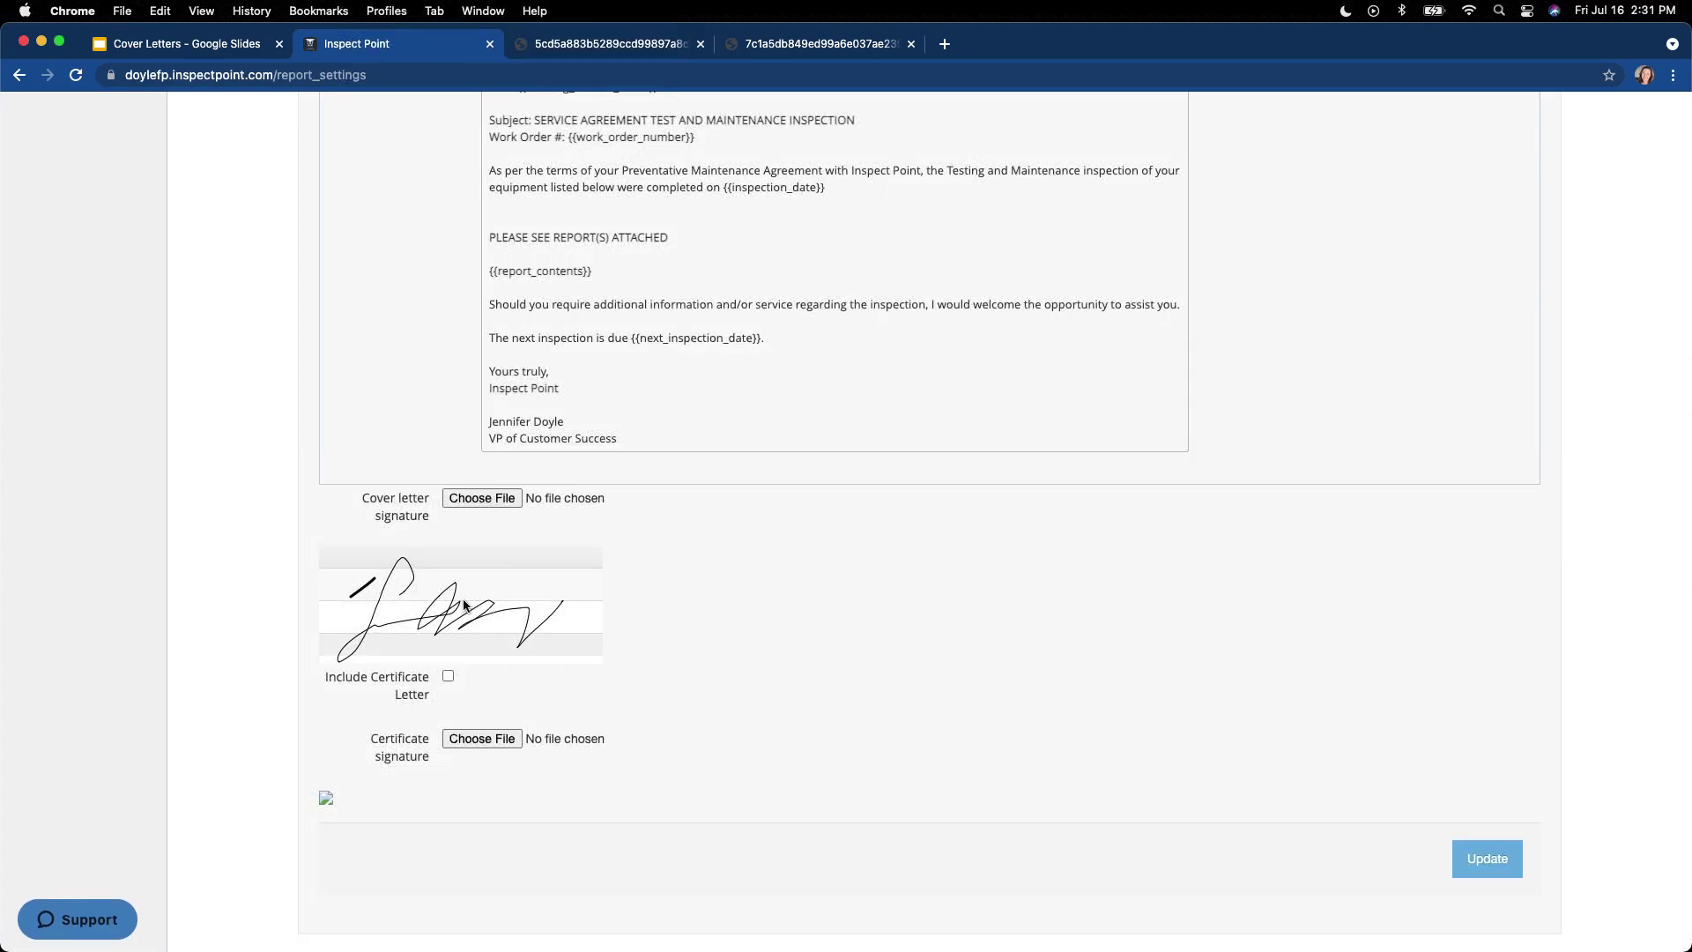
{"action": "scroll", "coordinate": [606, 610], "scroll_direction": "up", "scroll_amount": 10}
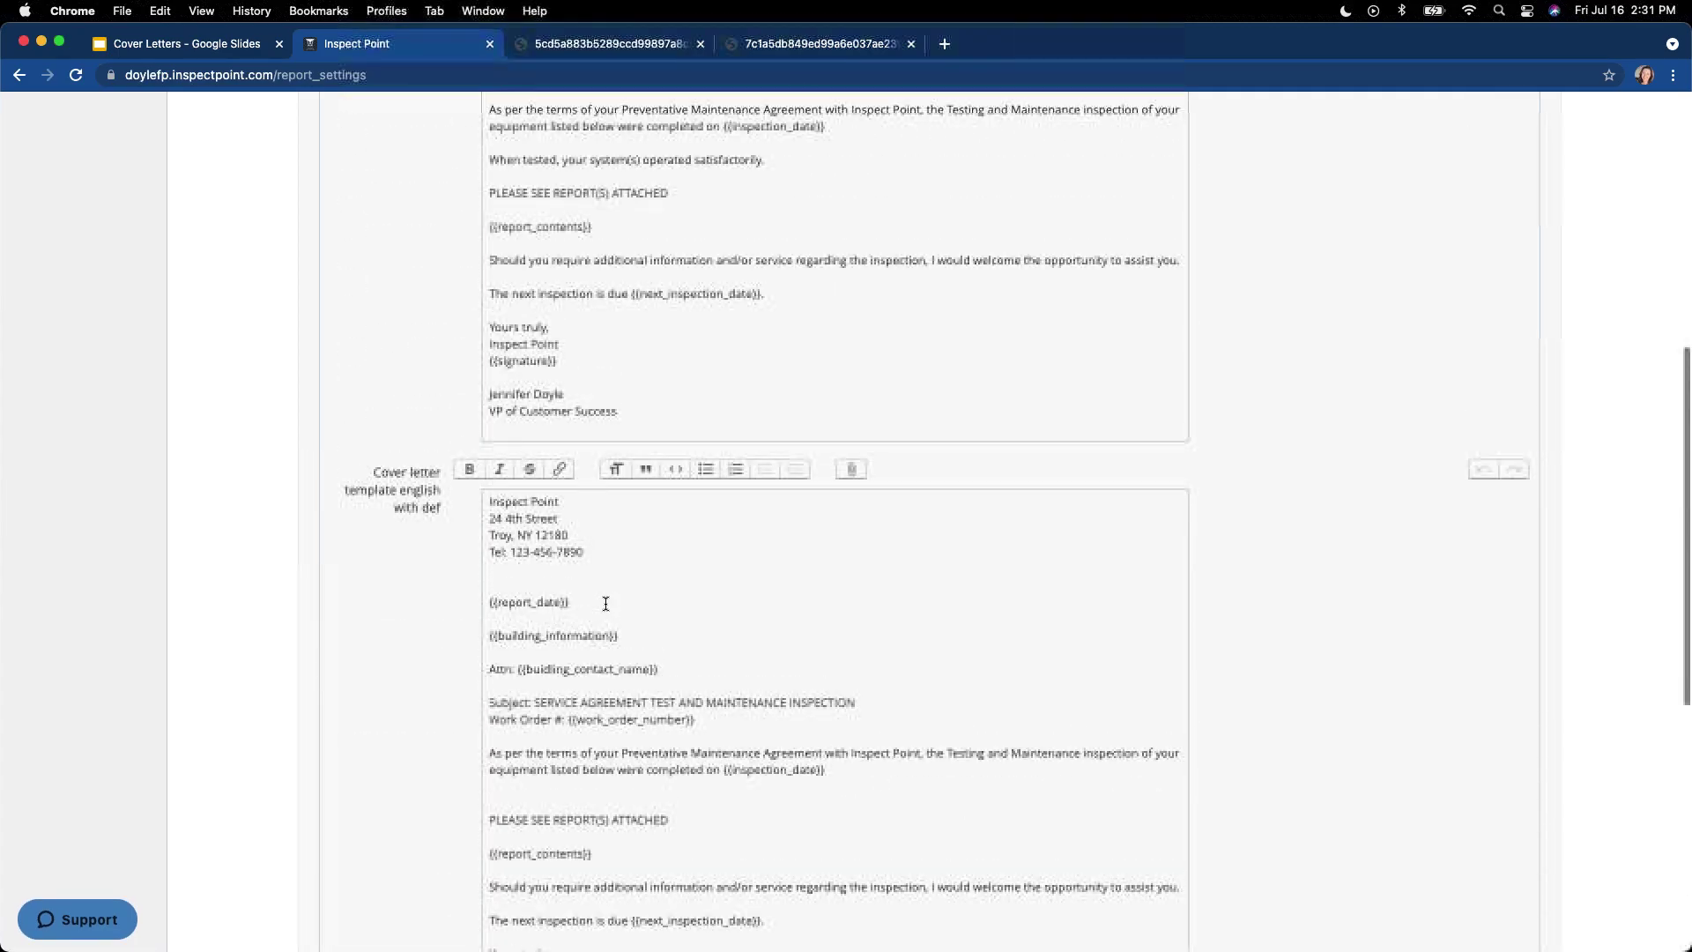
{"action": "scroll", "coordinate": [606, 595], "scroll_direction": "down", "scroll_amount": 2}
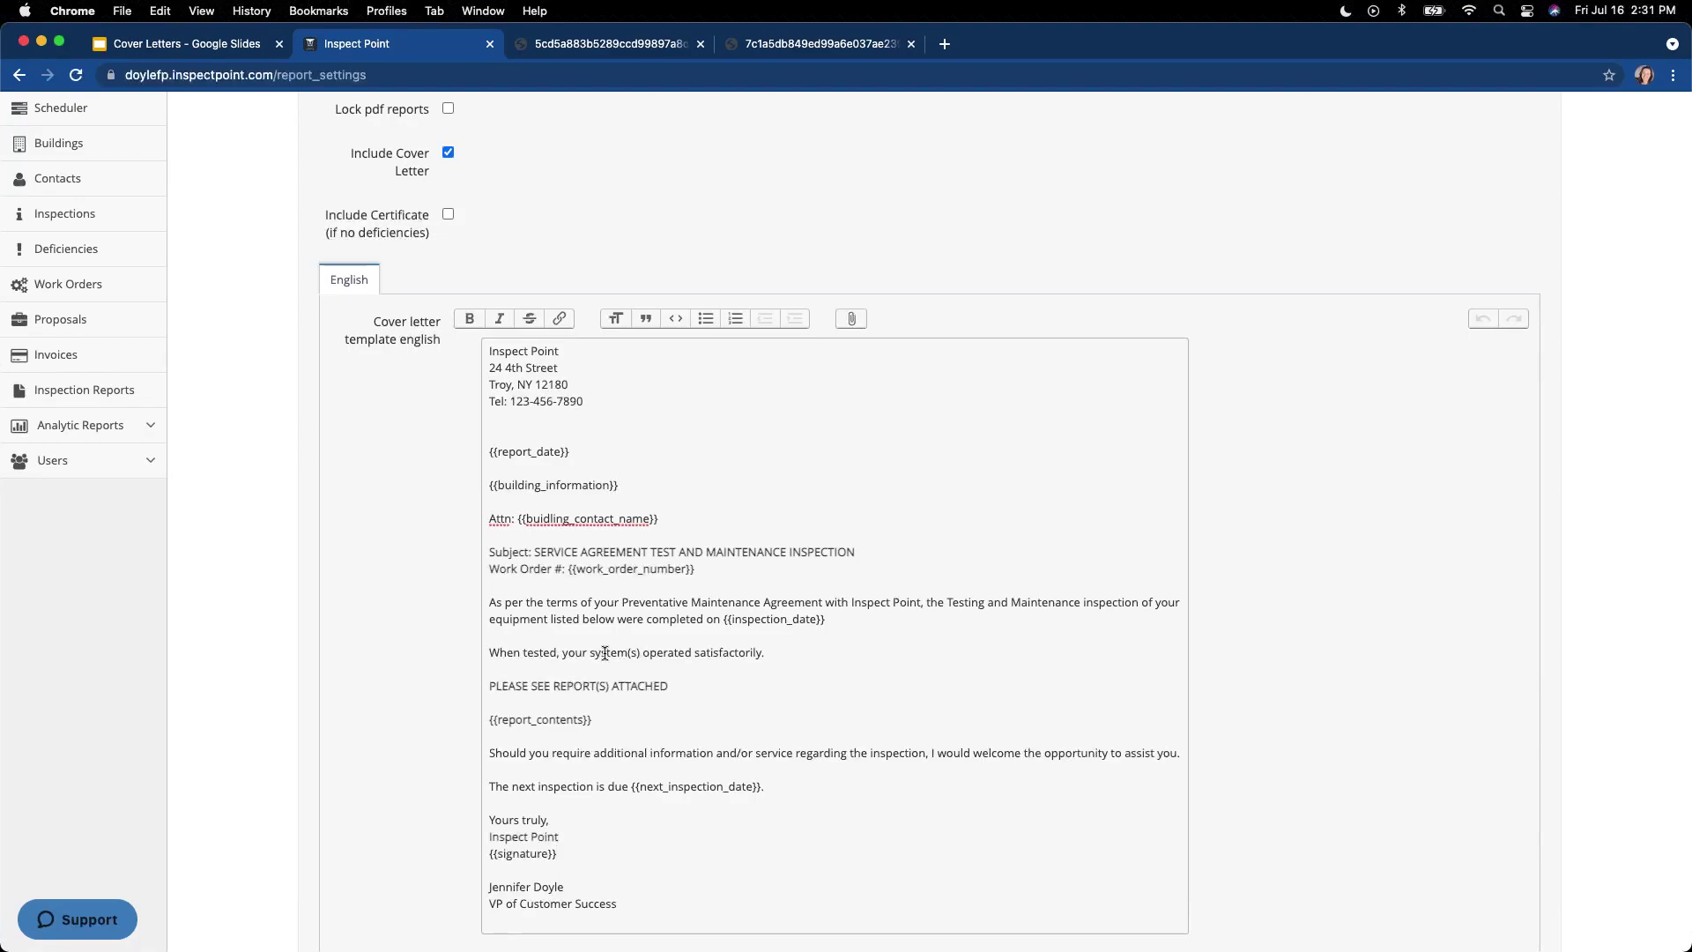
{"action": "scroll", "coordinate": [335, 220], "scroll_direction": "up", "scroll_amount": 1}
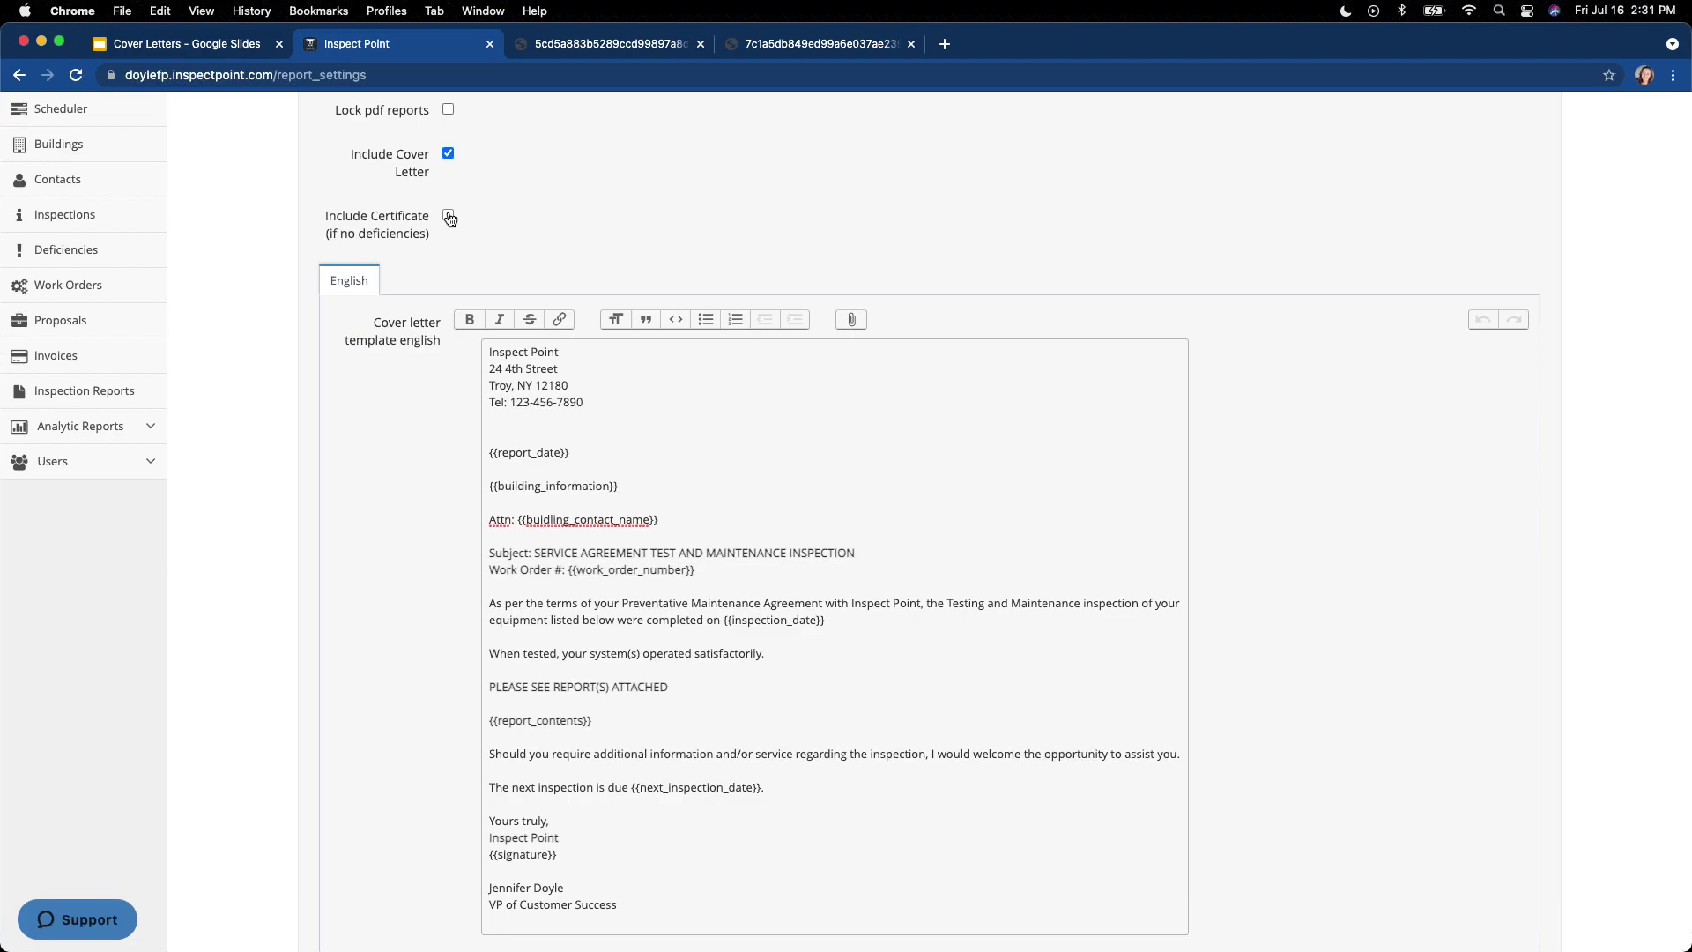
Step: Switch the certificate option for inspections without deficiencies on and off again, and look over the with-deficiencies cover letter template
{"action": "left_click", "coordinate": [449, 215]}
{"action": "left_click", "coordinate": [448, 216]}
{"action": "scroll", "coordinate": [424, 460], "scroll_direction": "down", "scroll_amount": 10}
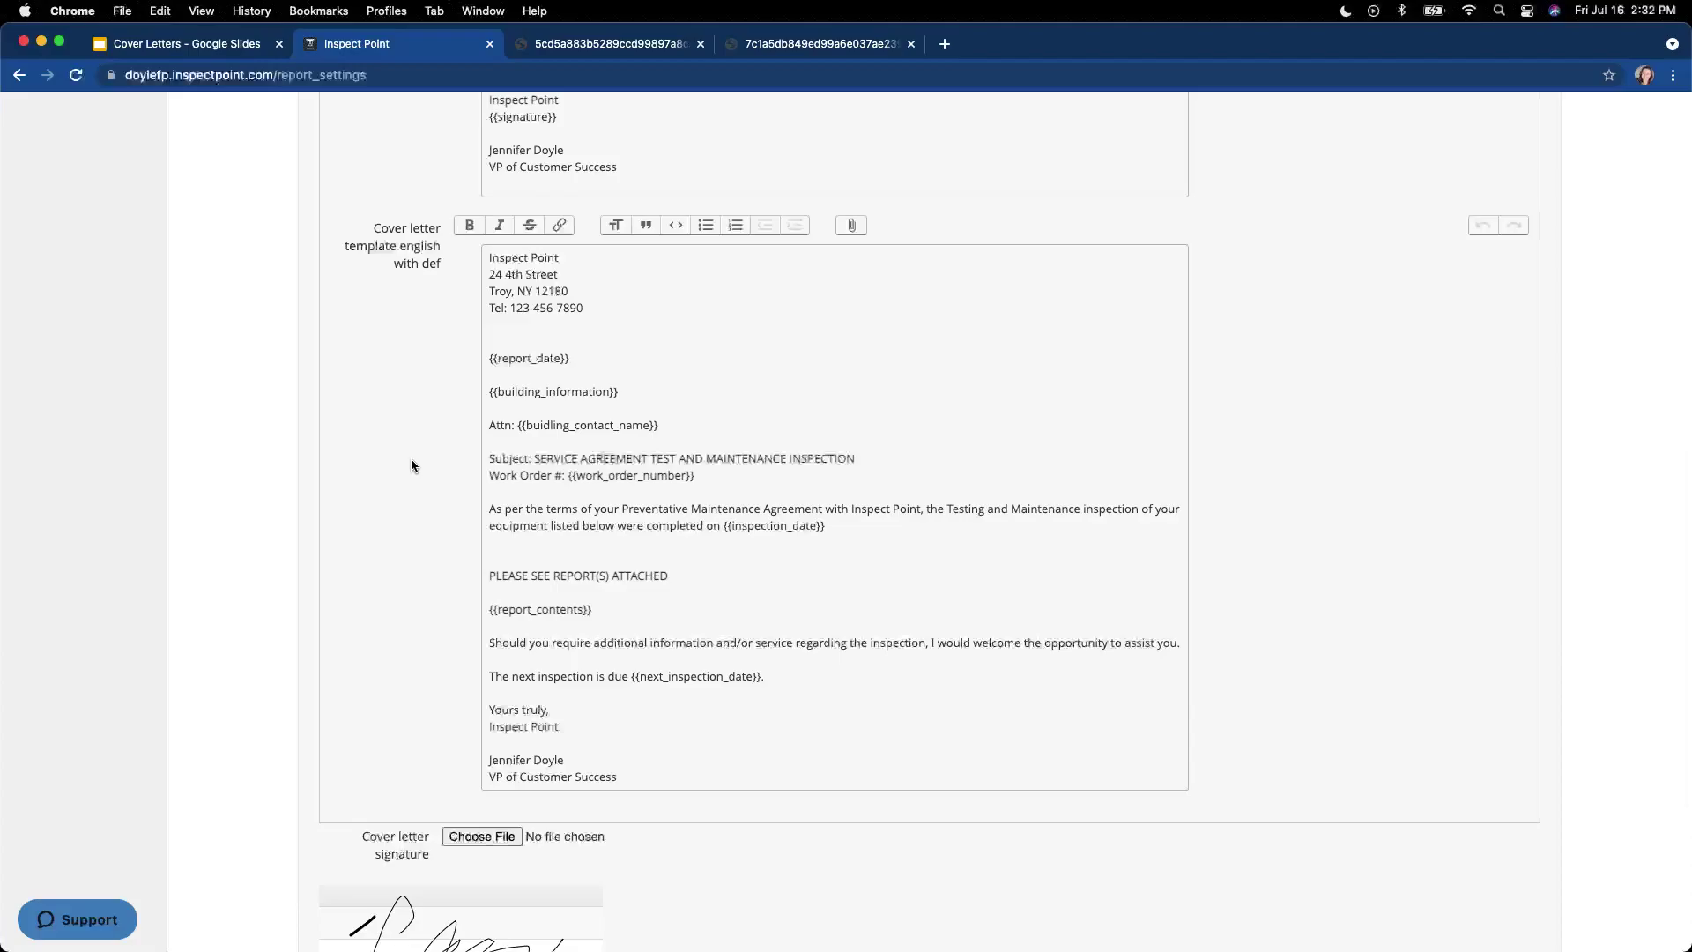
{"action": "scroll", "coordinate": [402, 421], "scroll_direction": "up", "scroll_amount": 10}
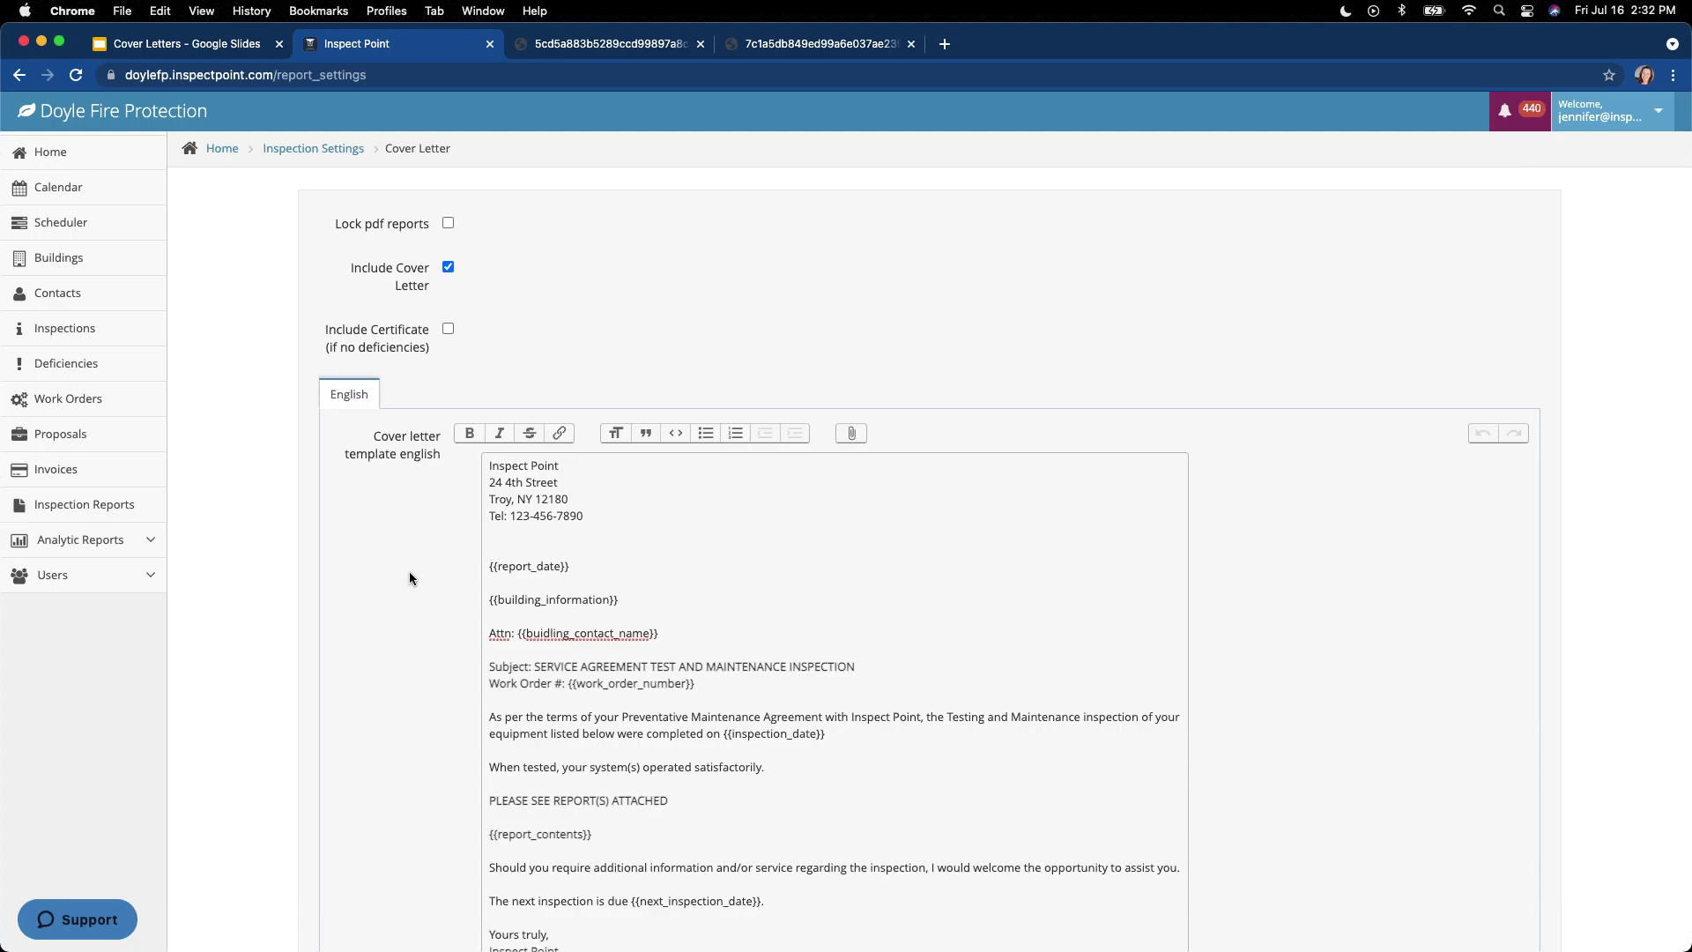
Step: Compare the standard cover letter template with the with-deficiencies template from heading to closing
{"action": "scroll", "coordinate": [408, 571], "scroll_direction": "down", "scroll_amount": 1}
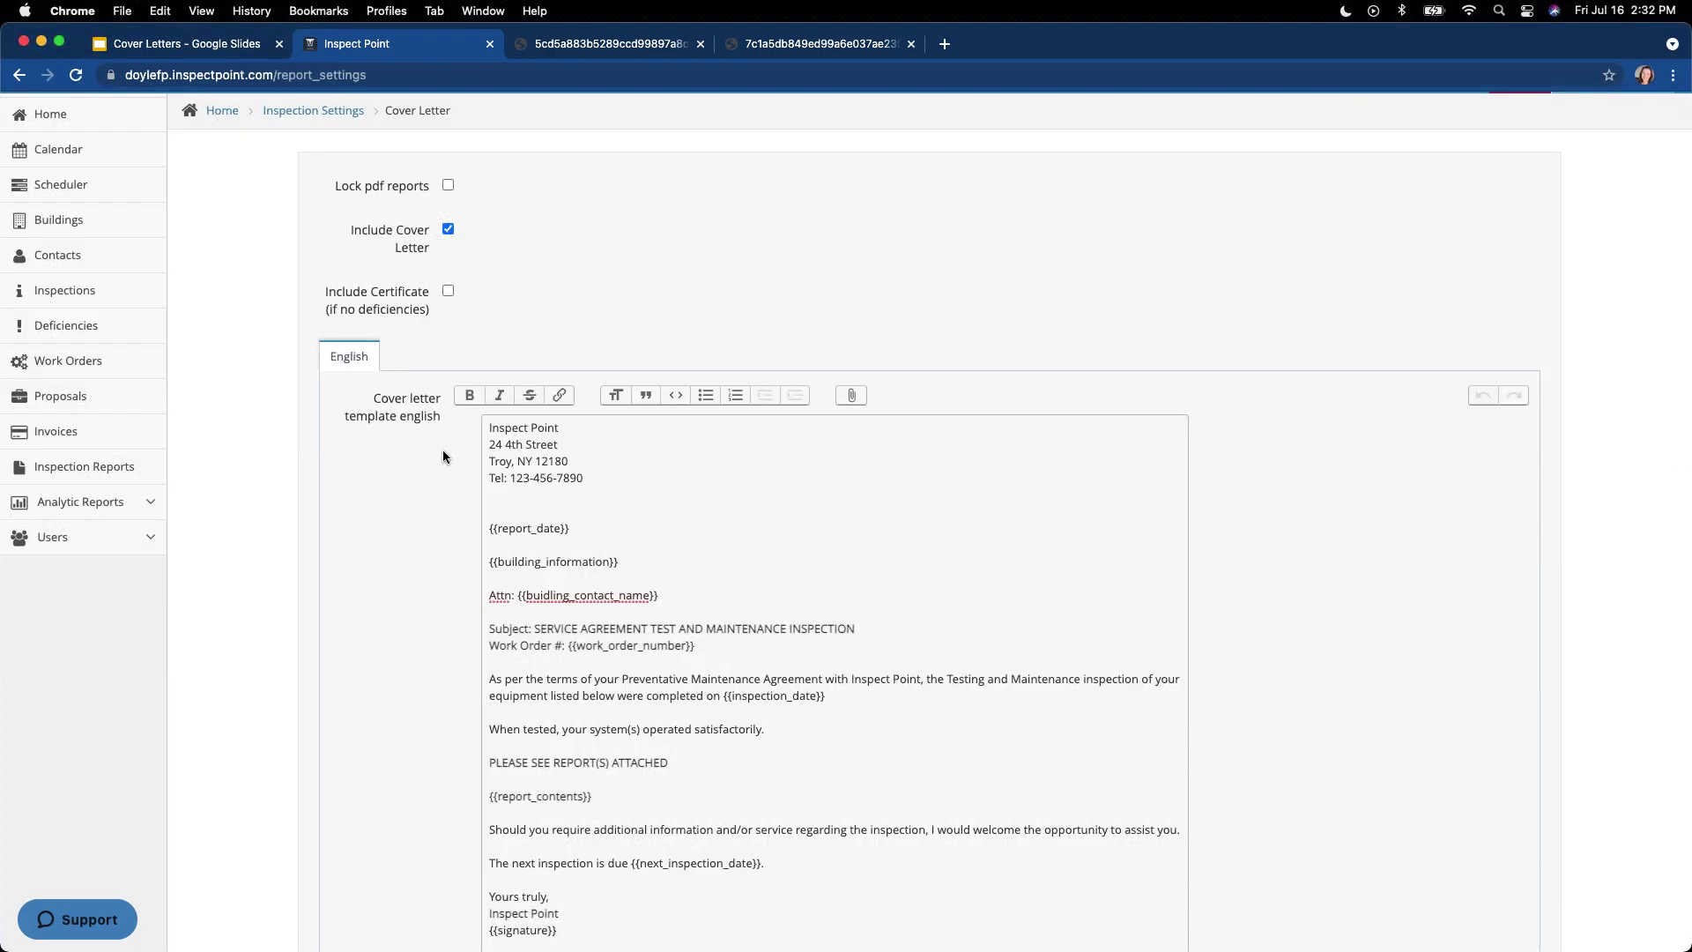
{"action": "scroll", "coordinate": [443, 467], "scroll_direction": "down", "scroll_amount": 2}
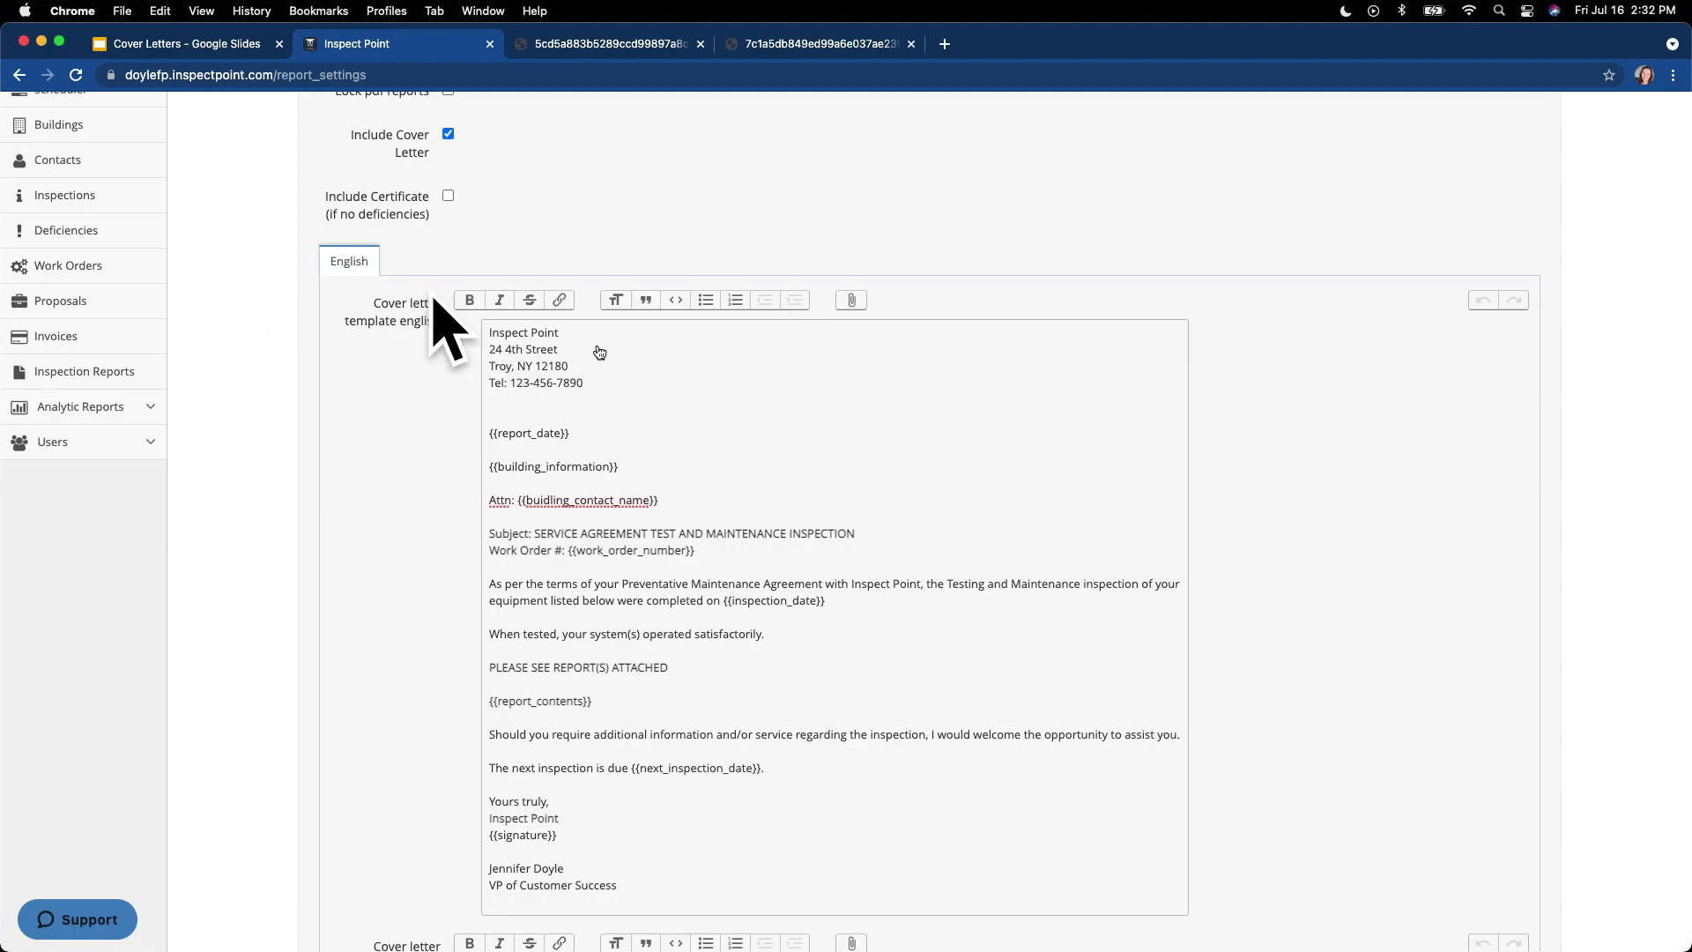
{"action": "scroll", "coordinate": [546, 499], "scroll_direction": "down", "scroll_amount": 7}
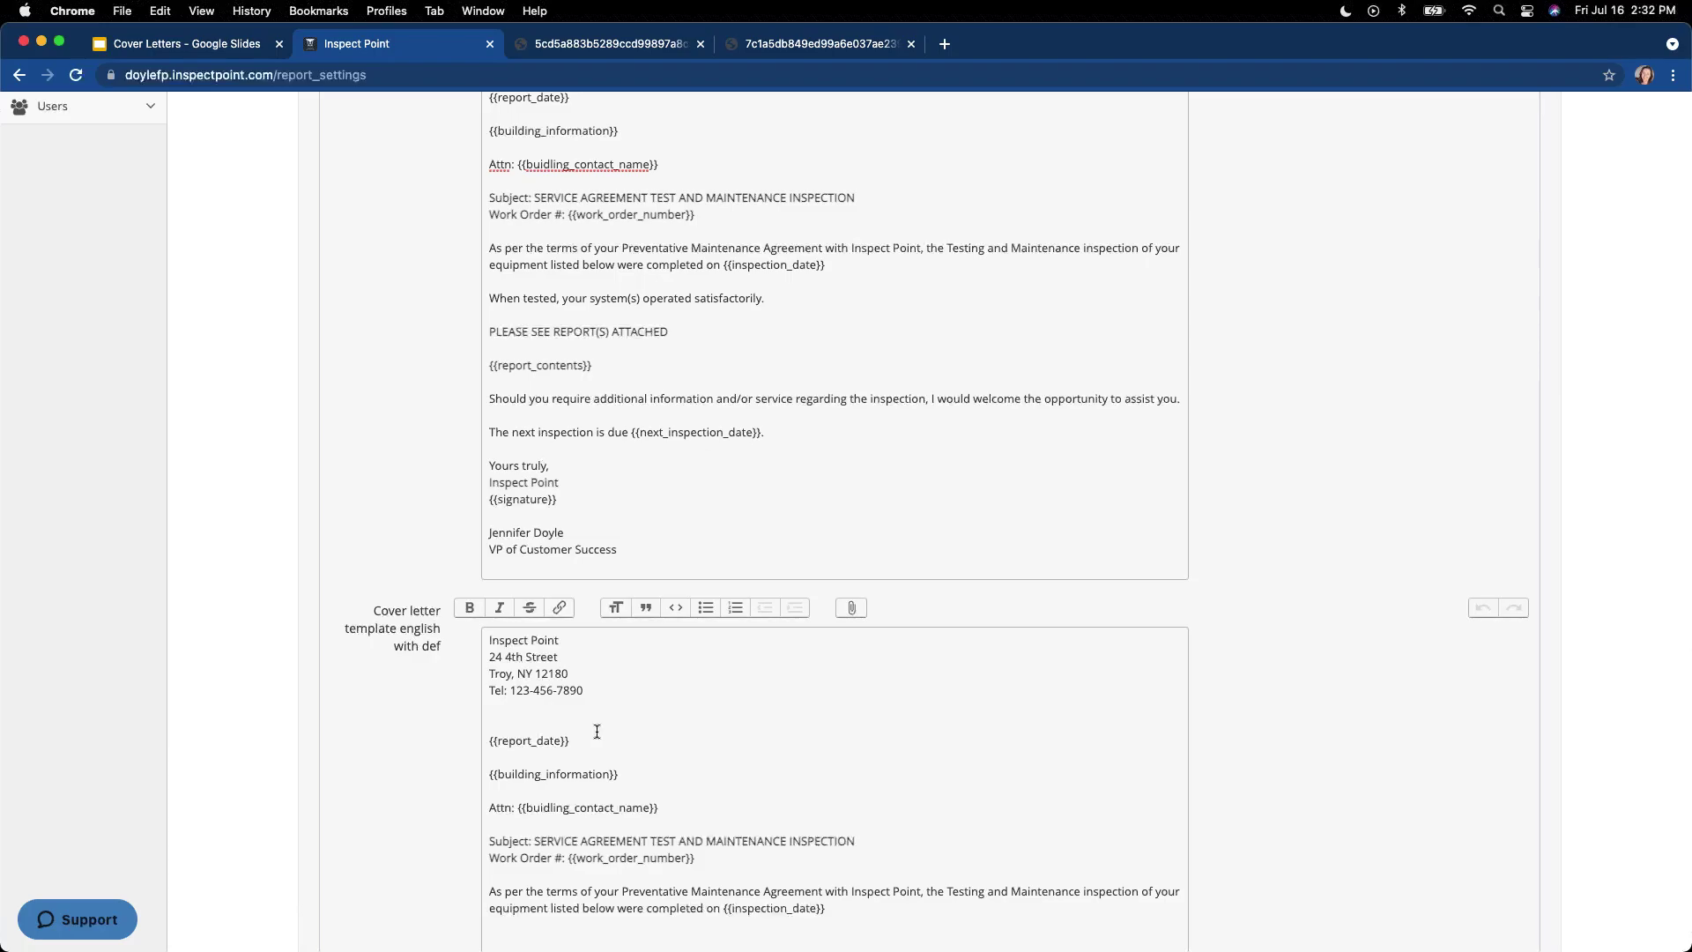
{"action": "scroll", "coordinate": [592, 729], "scroll_direction": "down", "scroll_amount": 6}
{"action": "scroll", "coordinate": [573, 547], "scroll_direction": "up", "scroll_amount": 15}
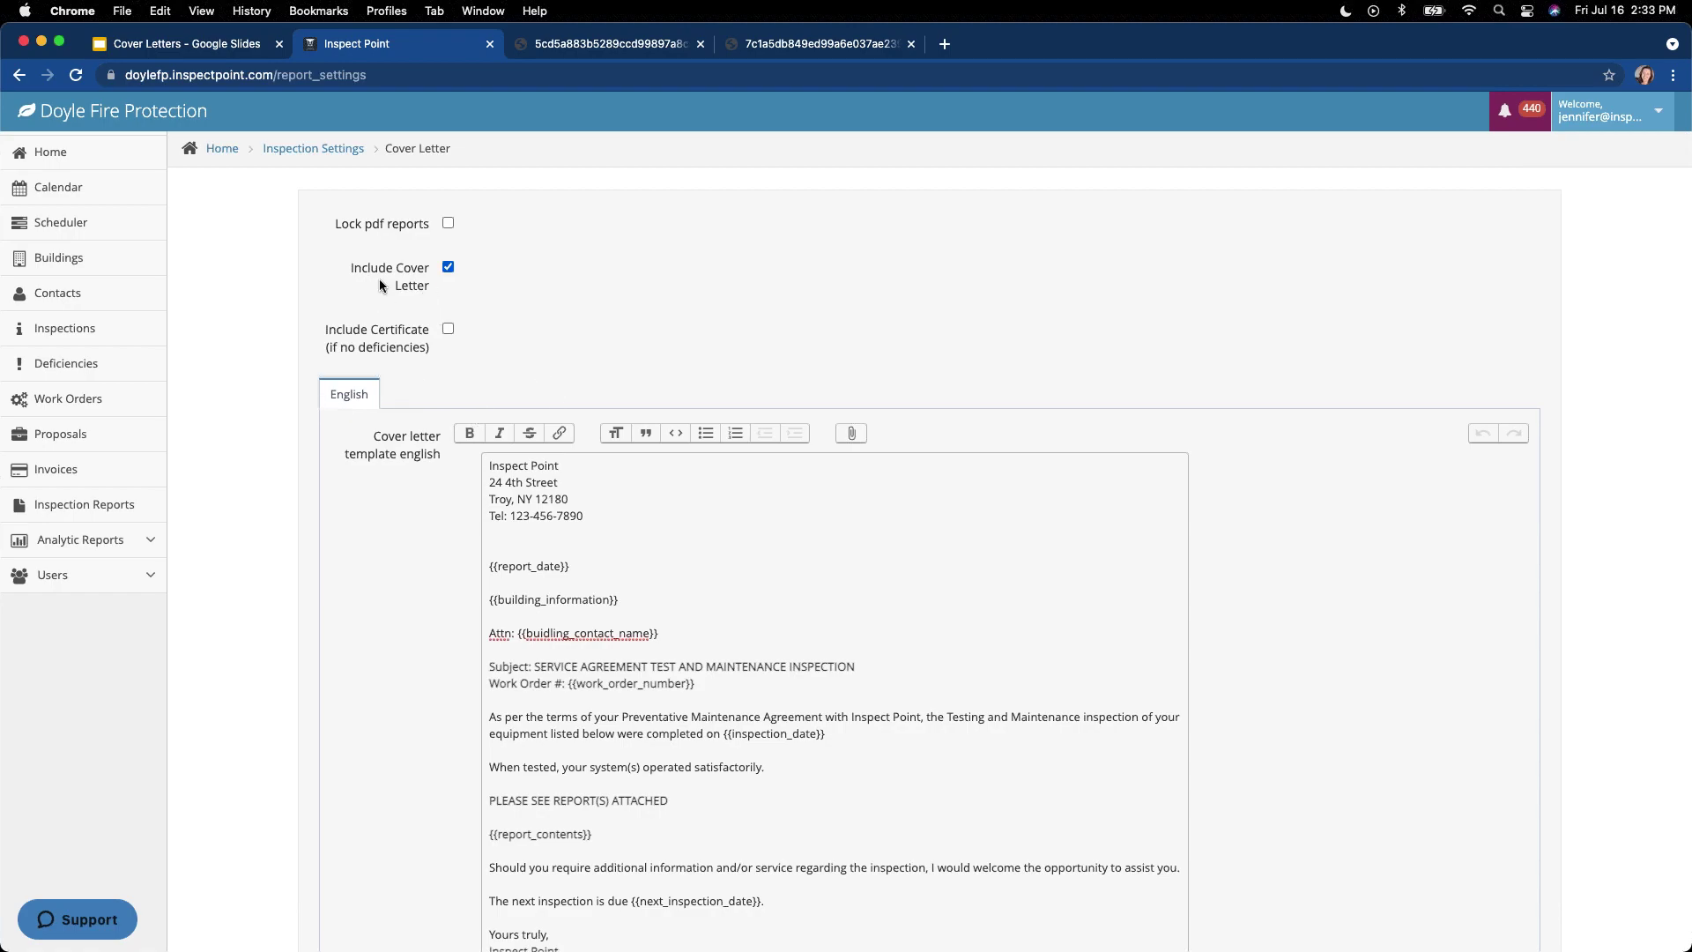
Step: Review the standard template's text and highlight the bold company name in its closing
{"action": "scroll", "coordinate": [580, 582], "scroll_direction": "down", "scroll_amount": 4}
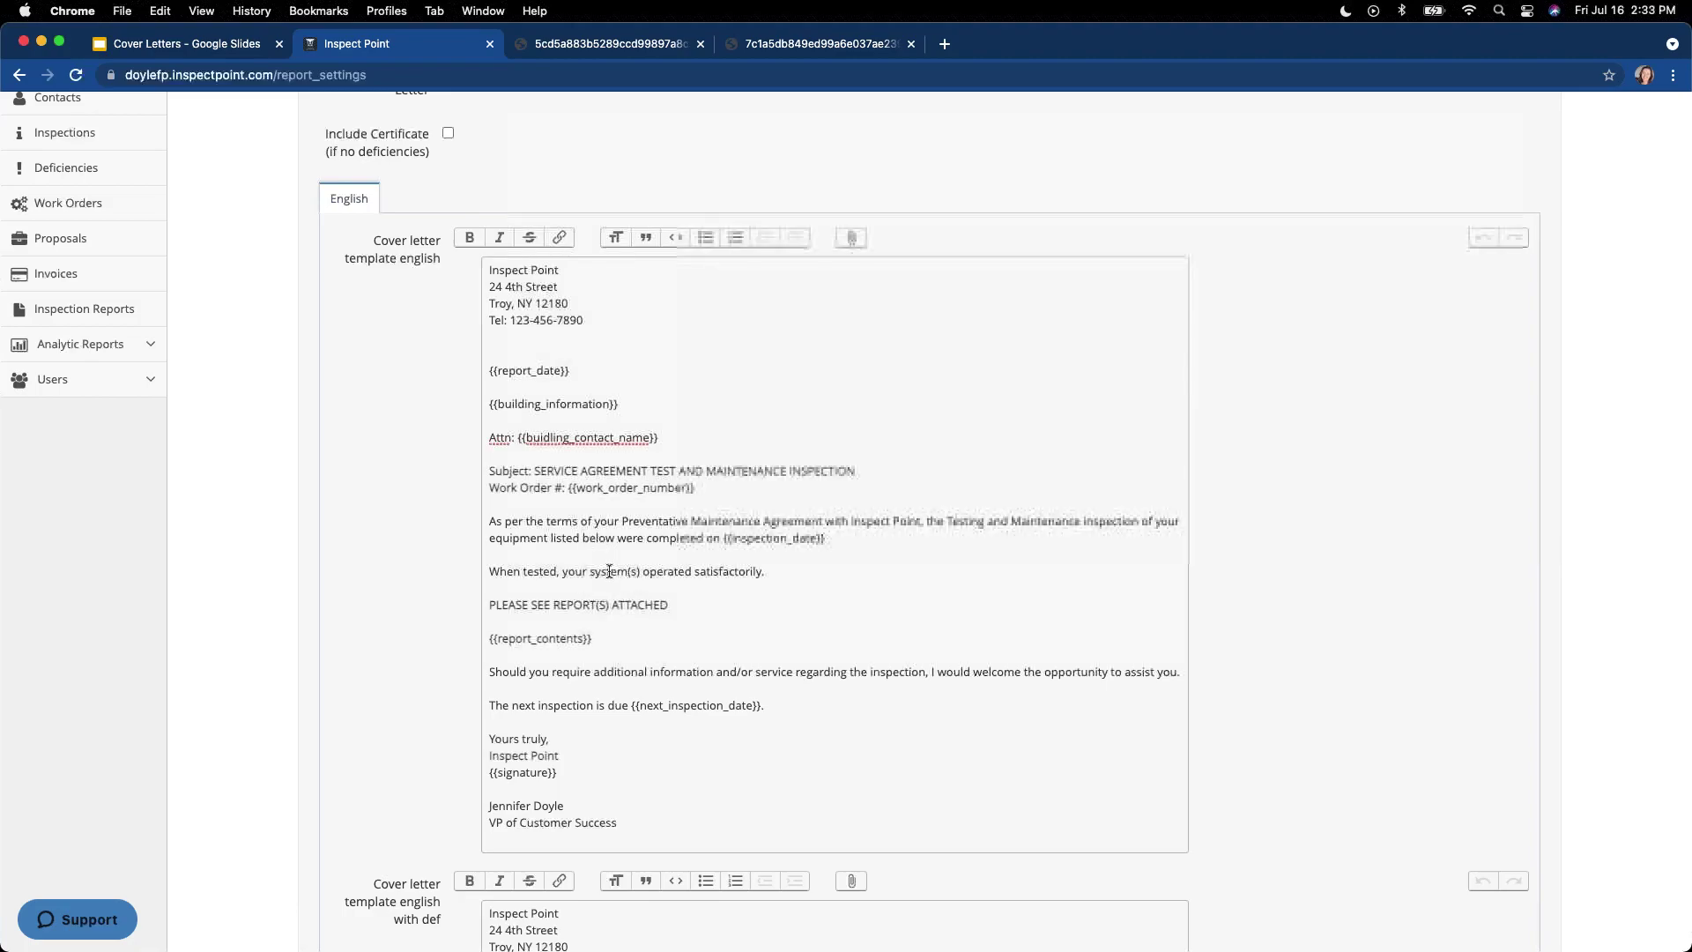
{"action": "scroll", "coordinate": [673, 679], "scroll_direction": "down", "scroll_amount": 1}
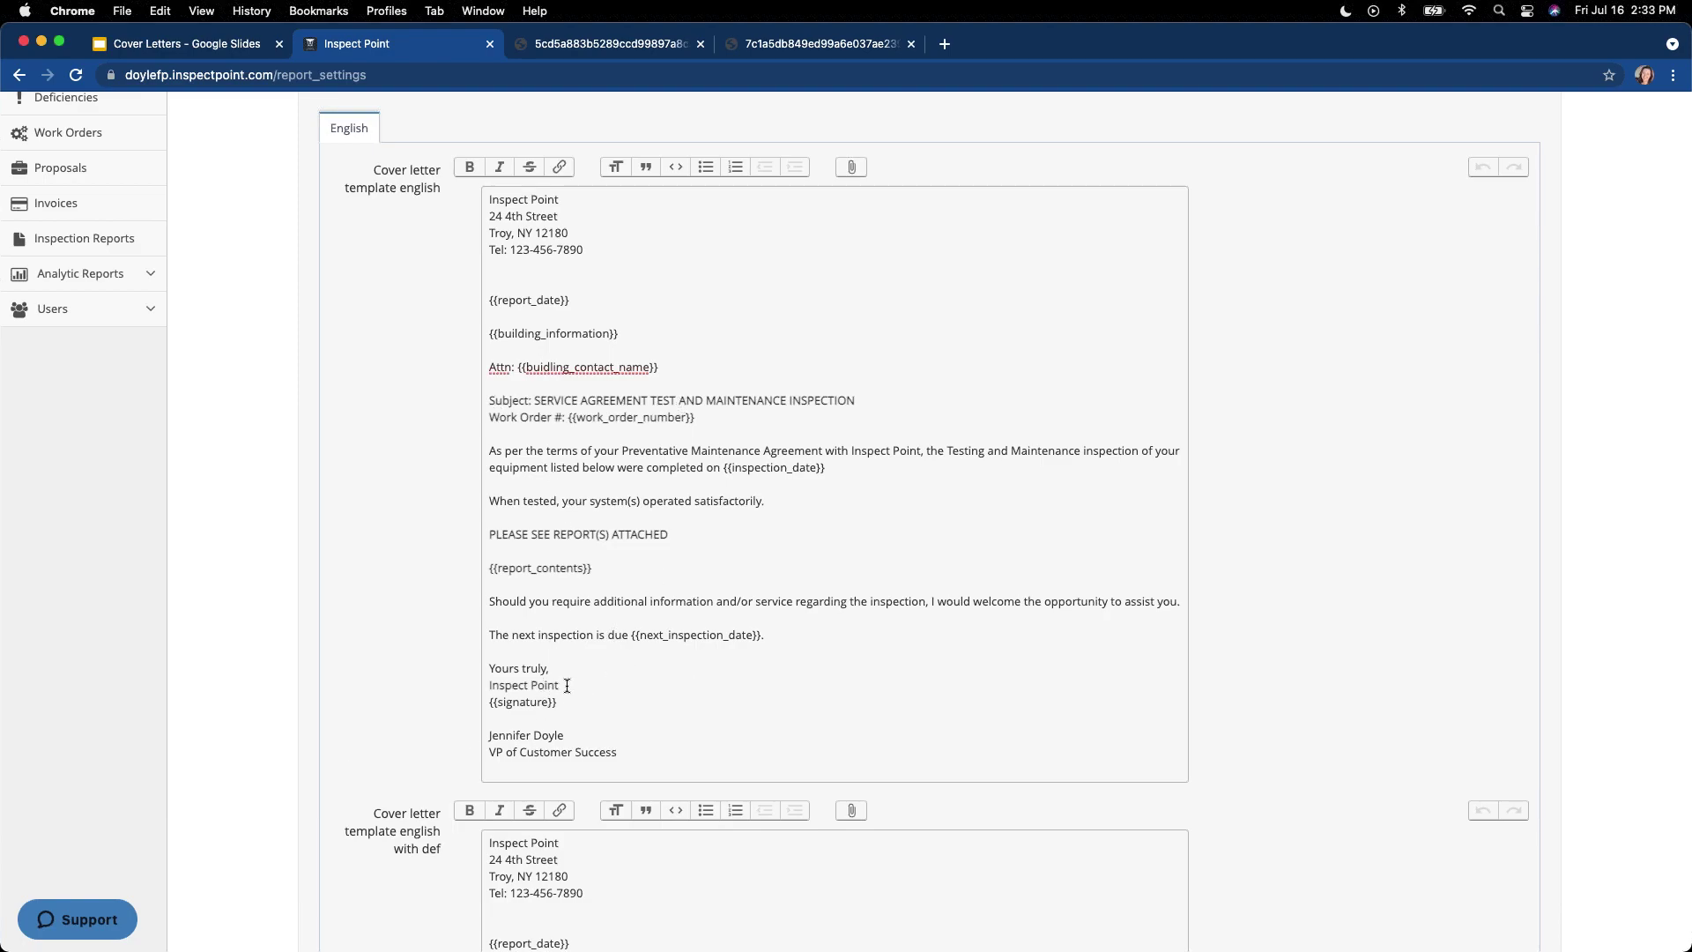
{"action": "left_click_drag", "start_coordinate": [561, 685], "coordinate": [490, 687]}
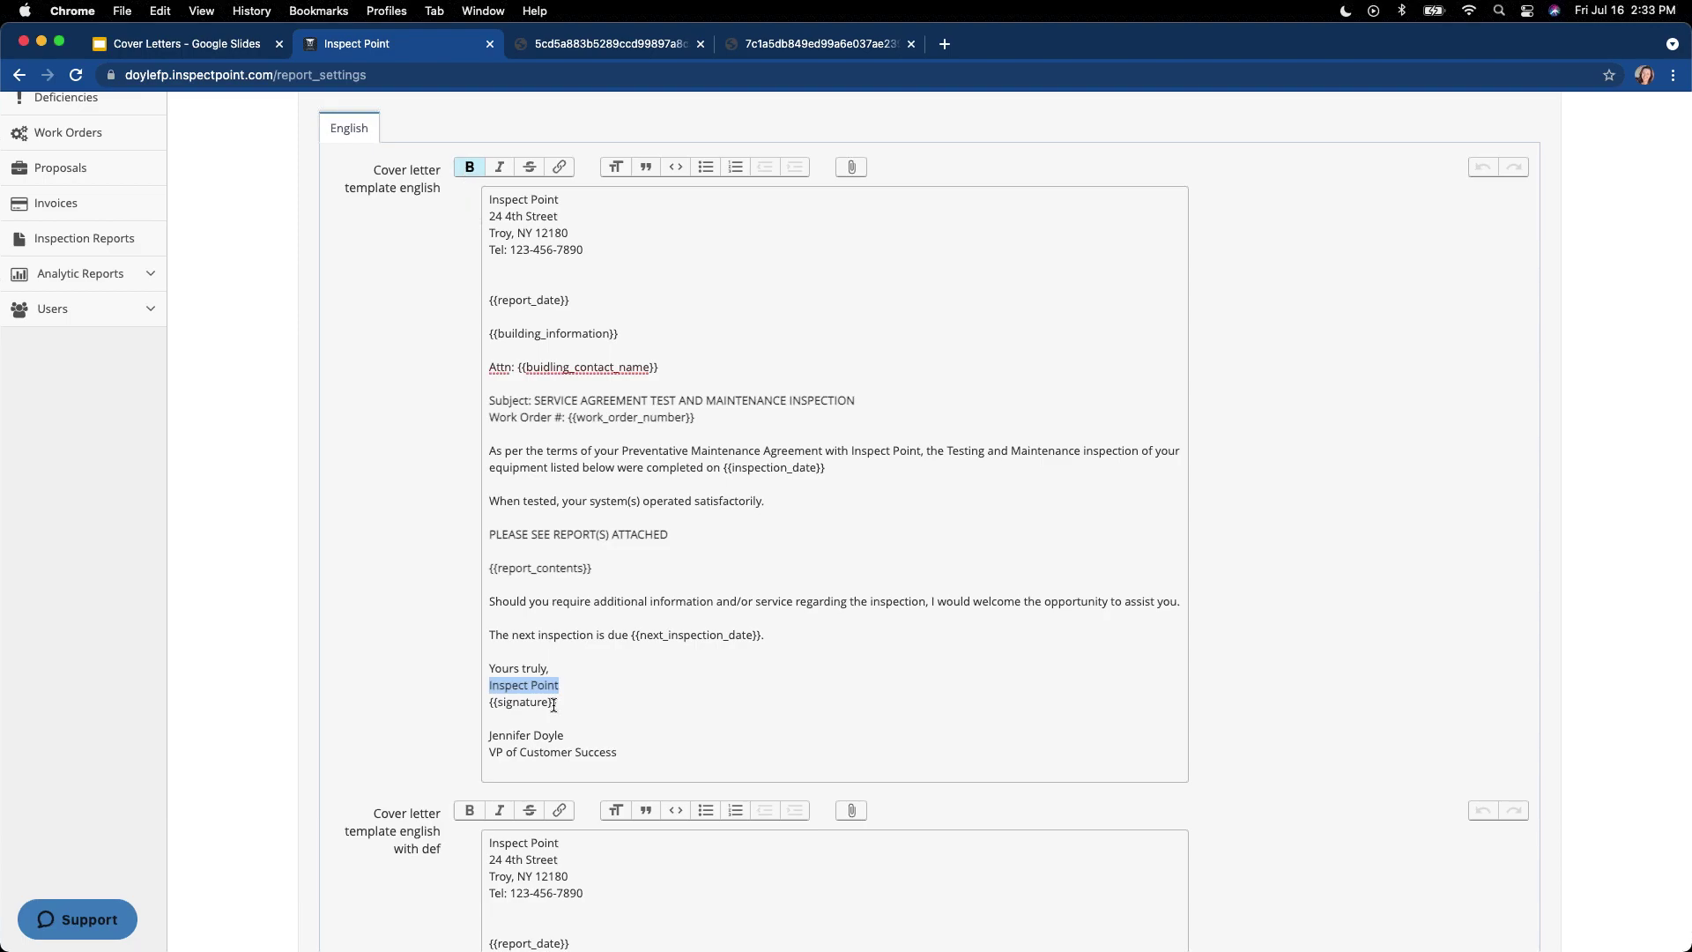
{"action": "scroll", "coordinate": [568, 732], "scroll_direction": "down", "scroll_amount": 1}
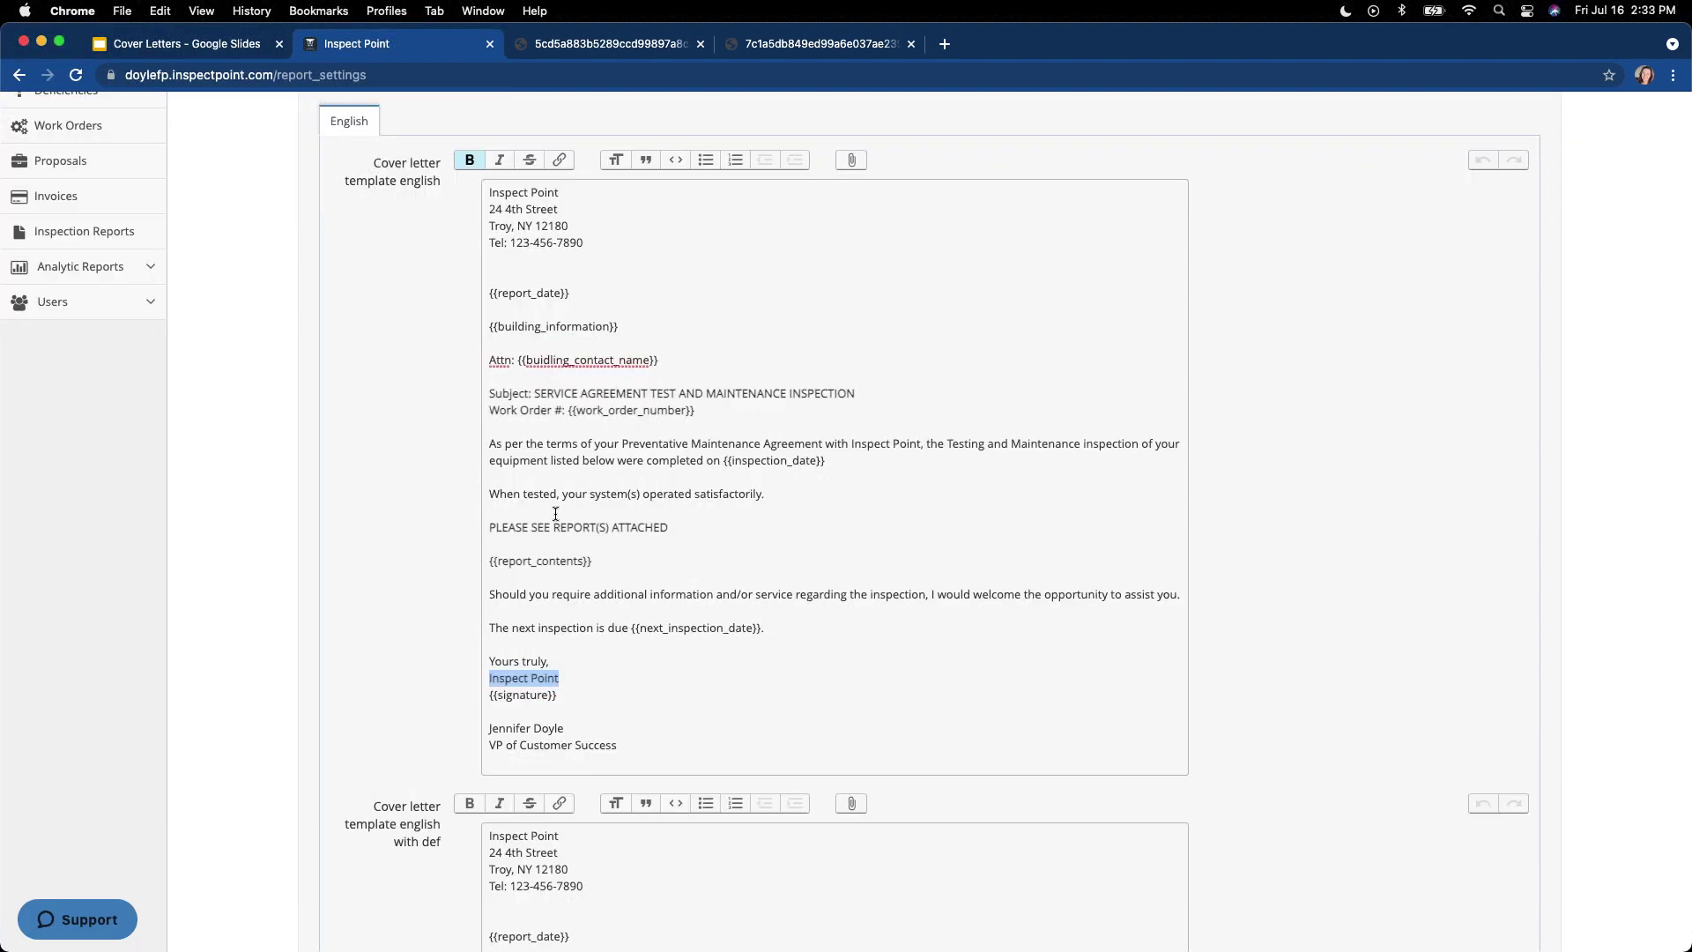
Step: Italicize the {{report_contents}} placeholder in the standard cover letter template and save the report settings
{"action": "left_click_drag", "start_coordinate": [600, 563], "coordinate": [467, 562]}
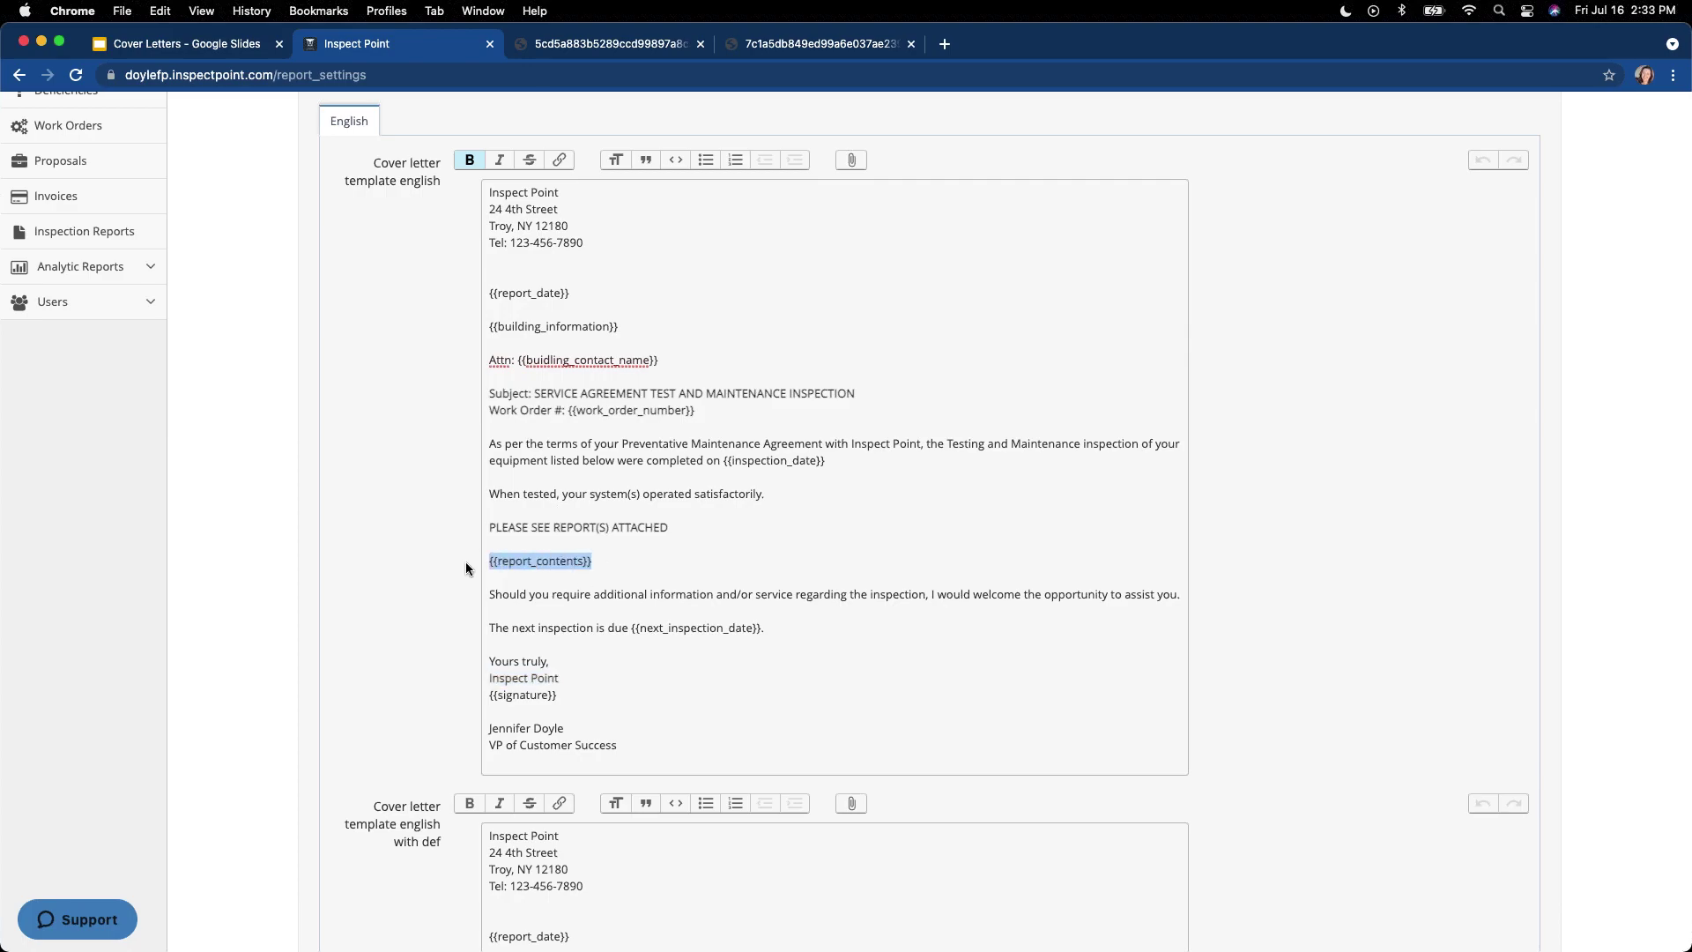
{"action": "left_click", "coordinate": [498, 161]}
{"action": "scroll", "coordinate": [679, 578], "scroll_direction": "down", "scroll_amount": 7}
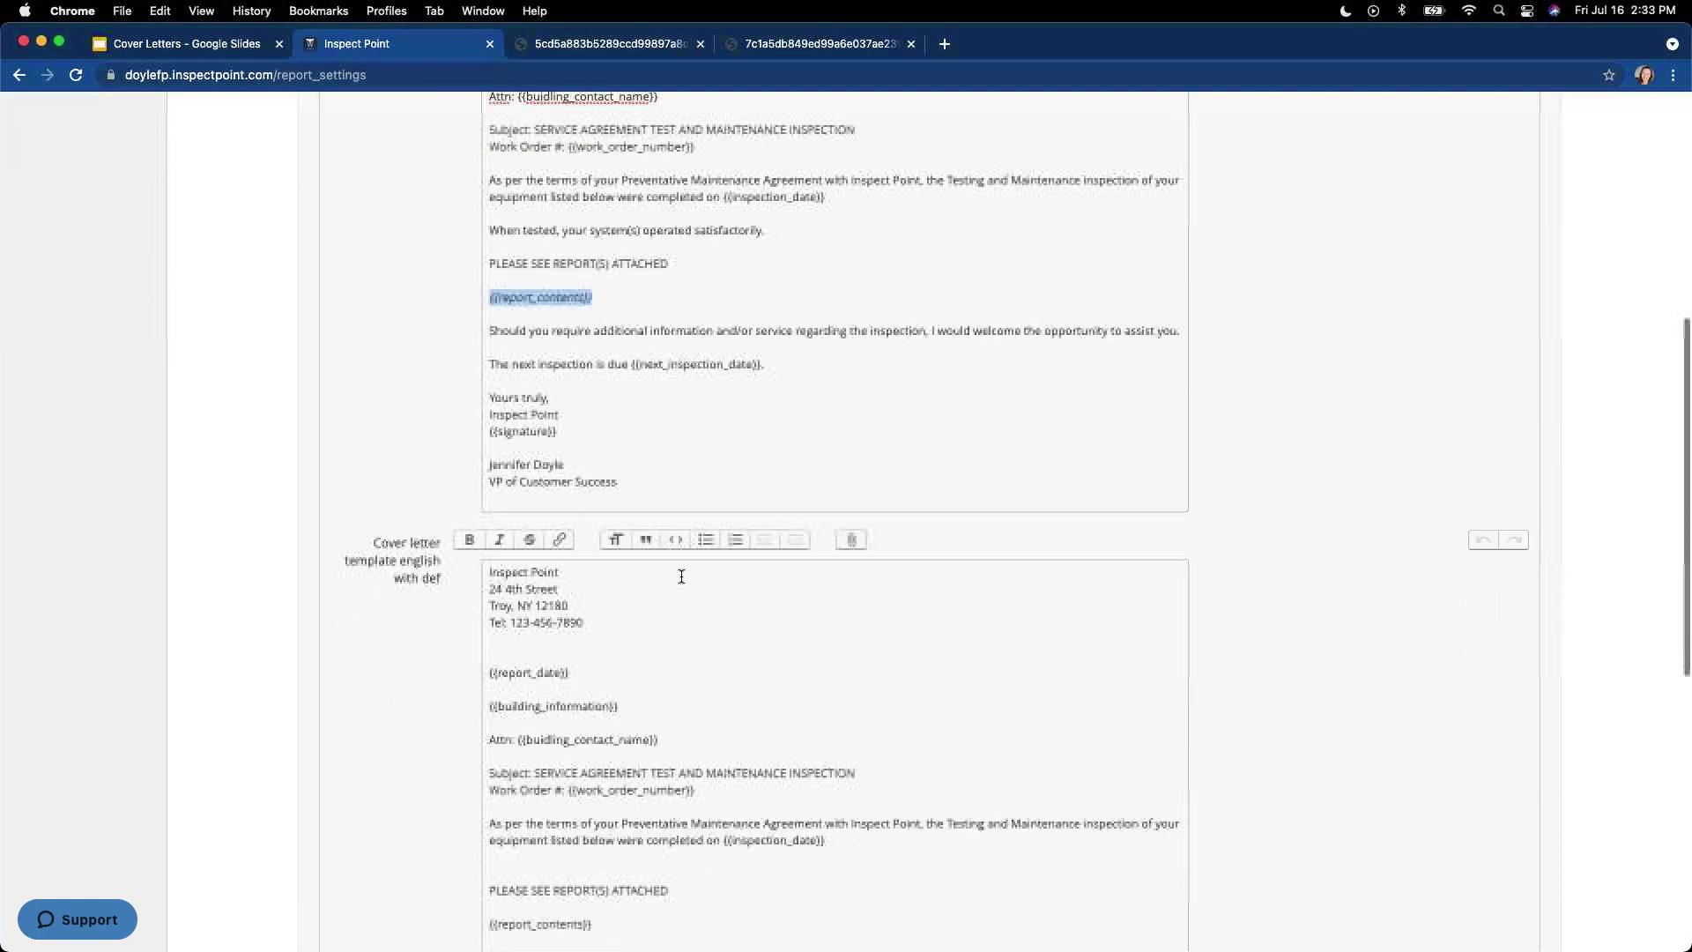
{"action": "scroll", "coordinate": [1200, 756], "scroll_direction": "down", "scroll_amount": 4}
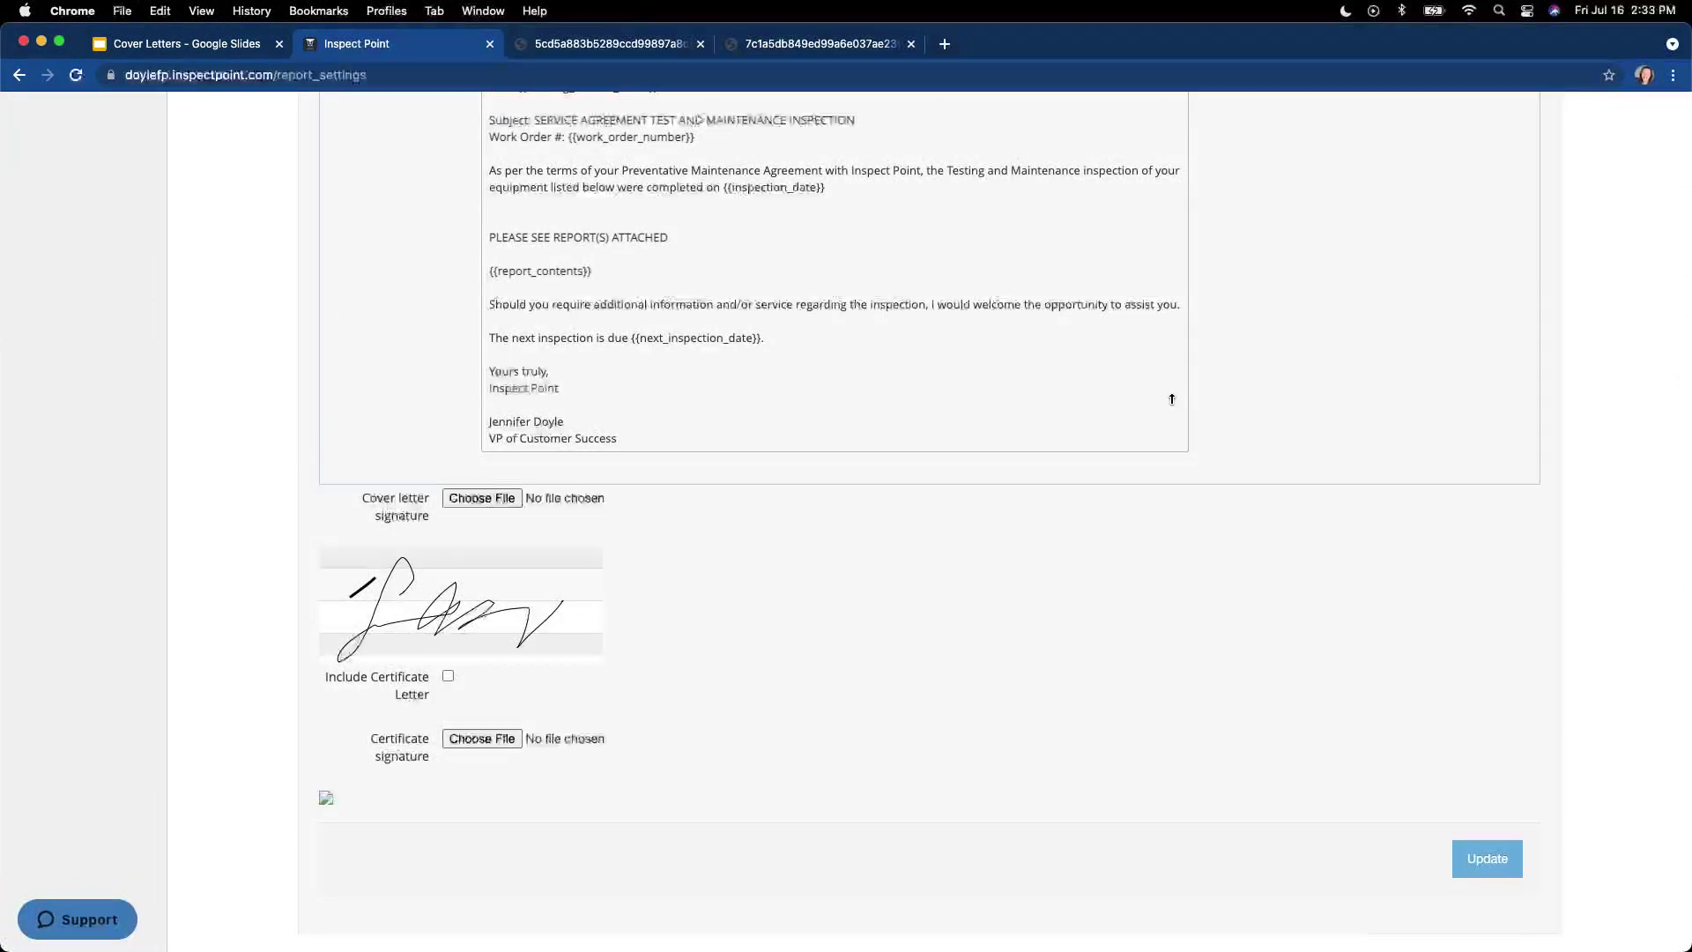
{"action": "left_click", "coordinate": [1481, 857]}
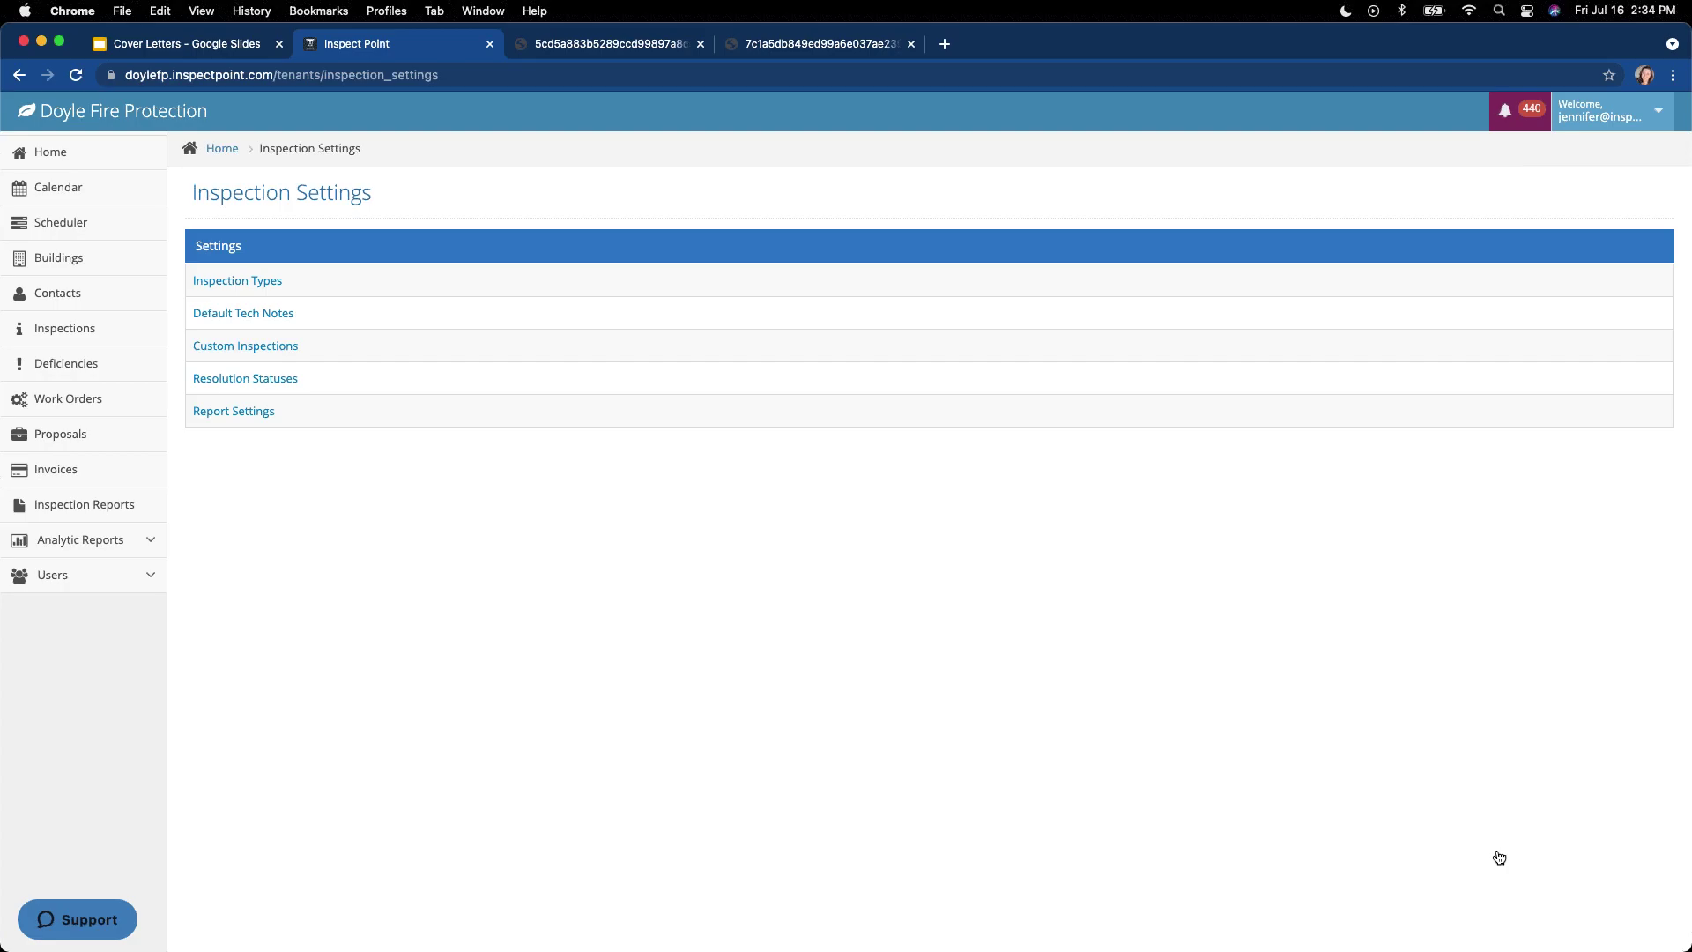
Step: Check the reported deficiencies of the Barry's Bungalow inspection dated 03/01/2021 and generate its full report
{"action": "left_click", "coordinate": [62, 516]}
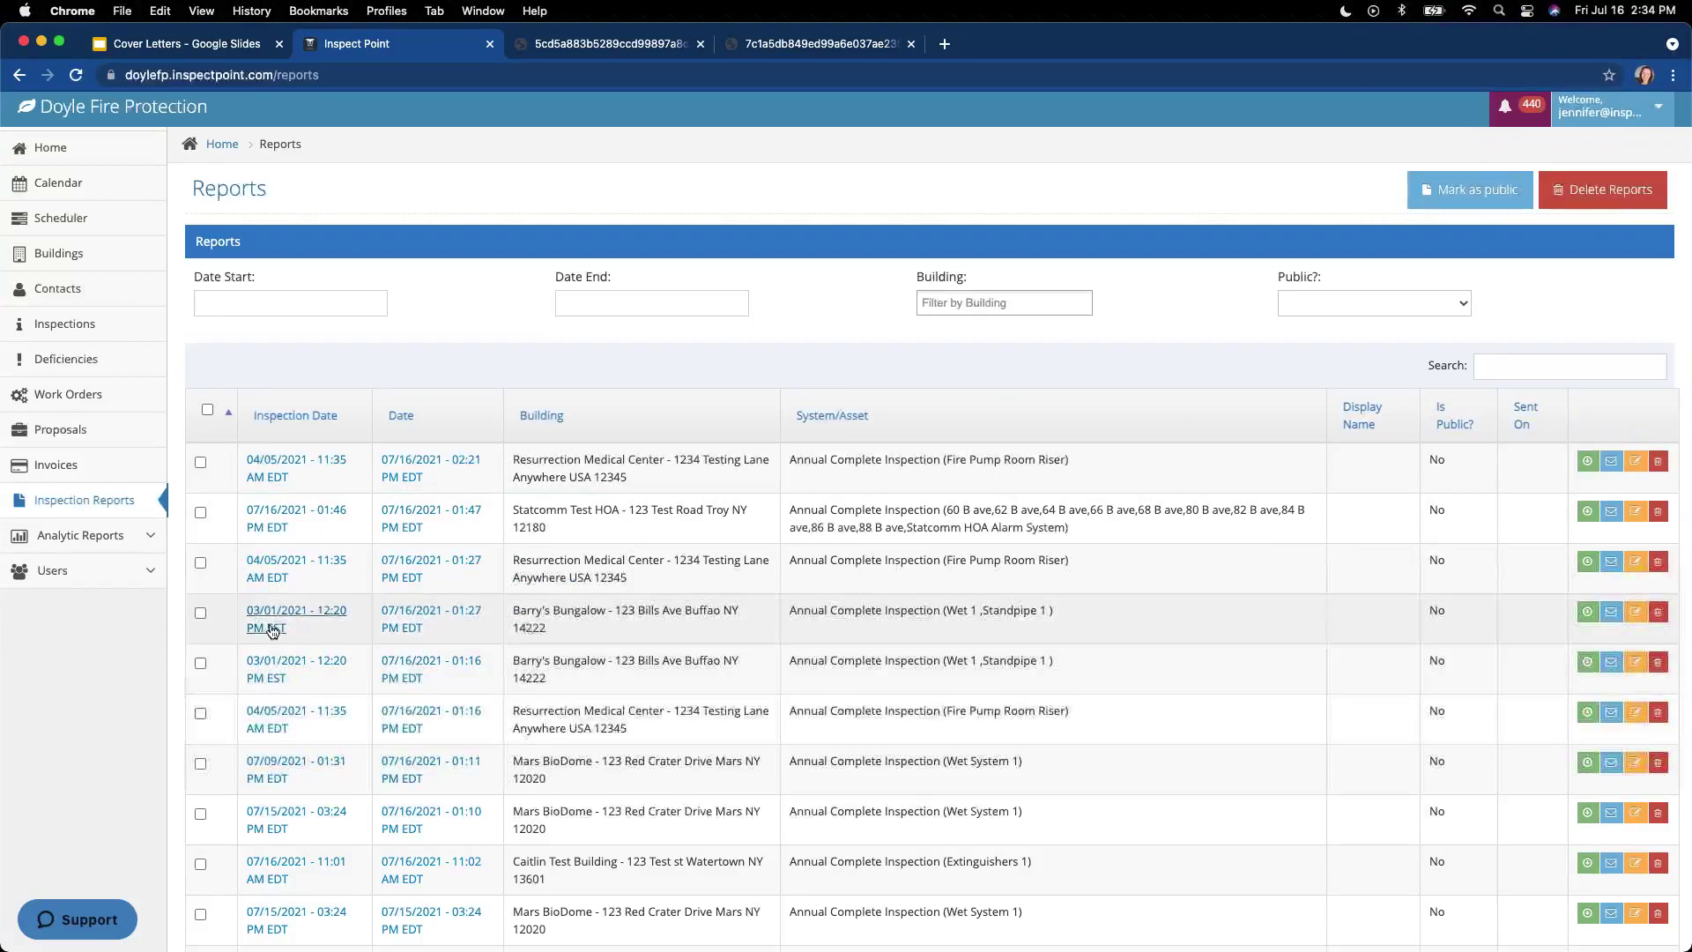
{"action": "left_click", "coordinate": [273, 629]}
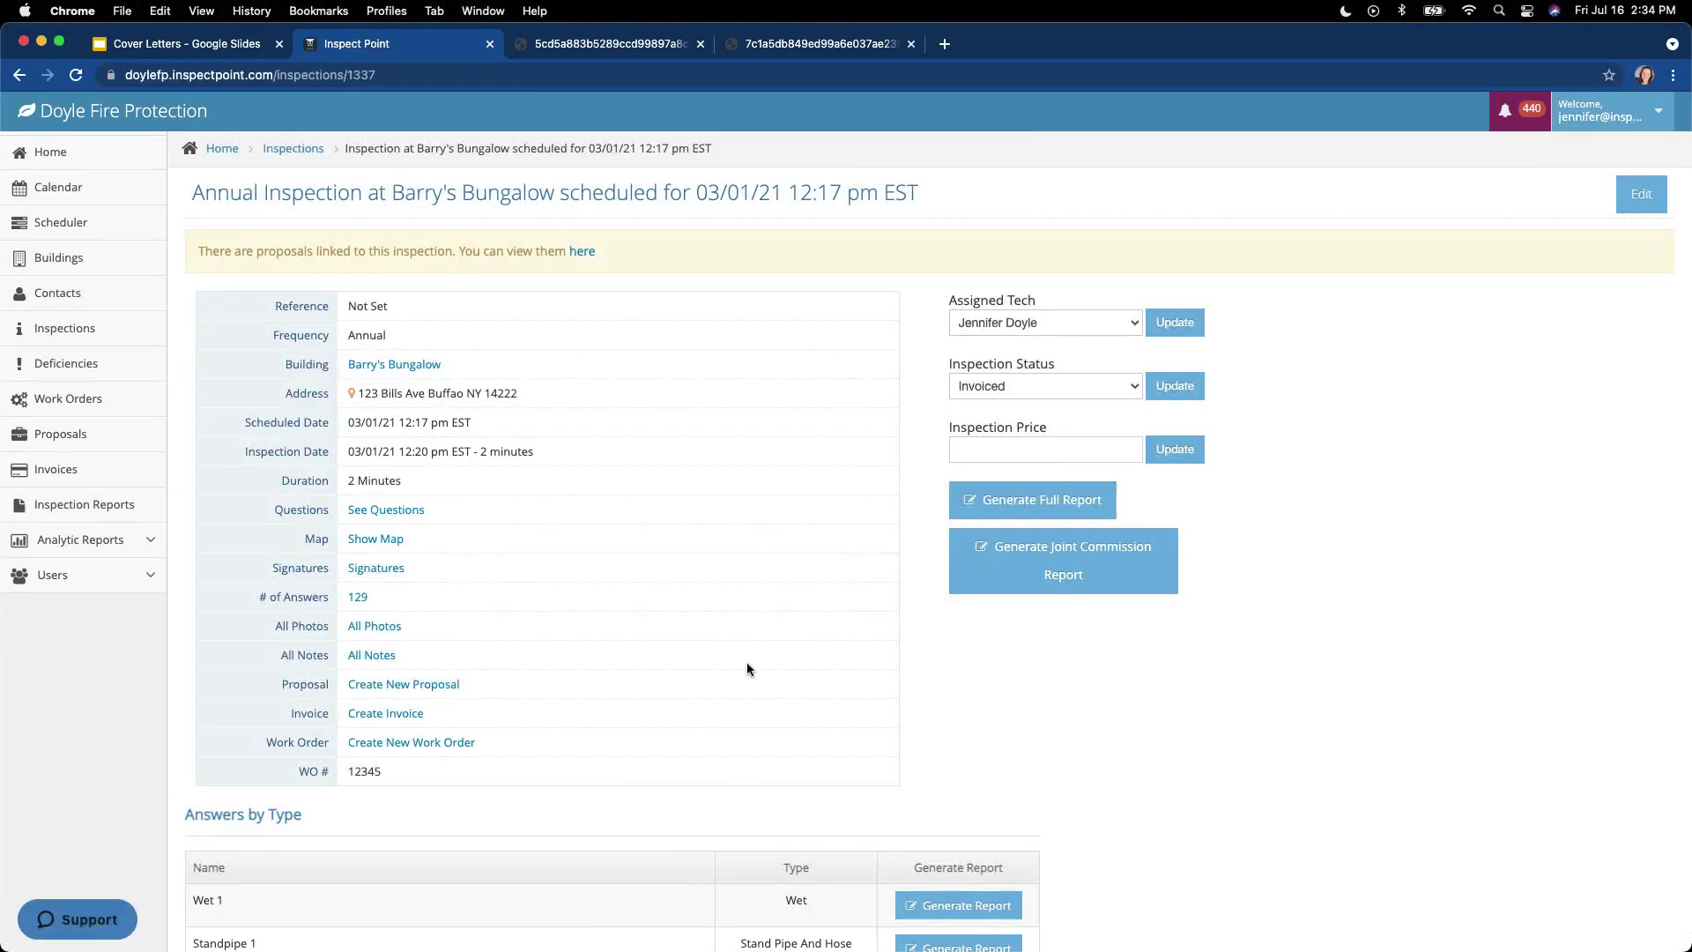
{"action": "scroll", "coordinate": [827, 751], "scroll_direction": "down", "scroll_amount": 10}
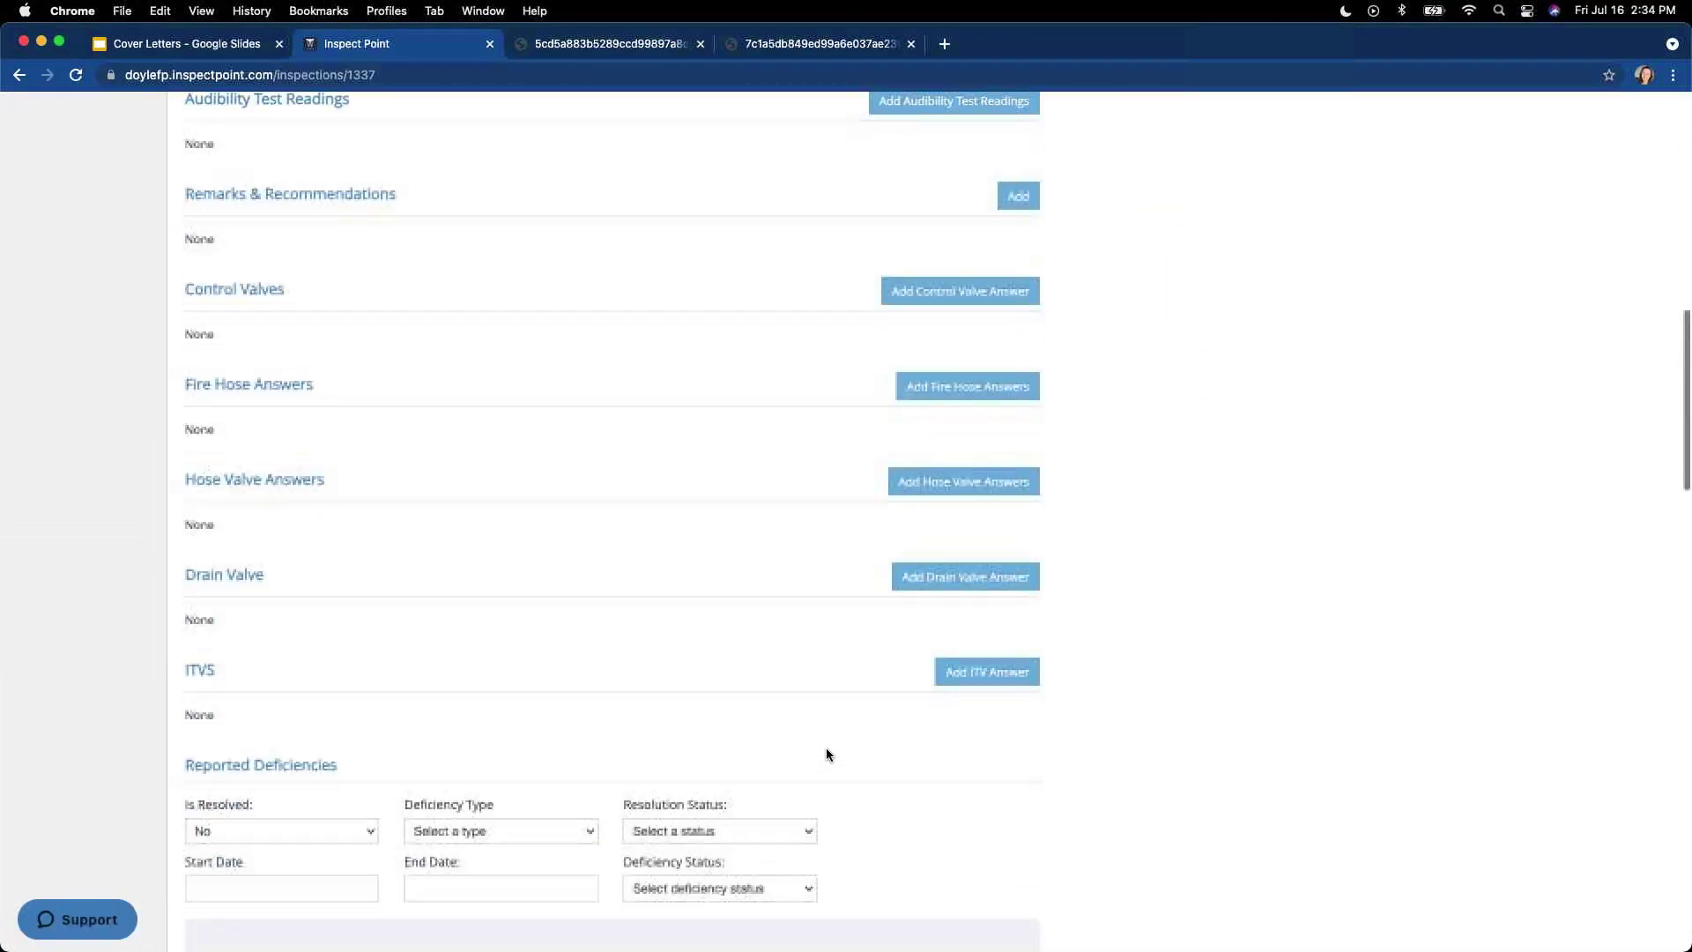
{"action": "scroll", "coordinate": [827, 754], "scroll_direction": "down", "scroll_amount": 8}
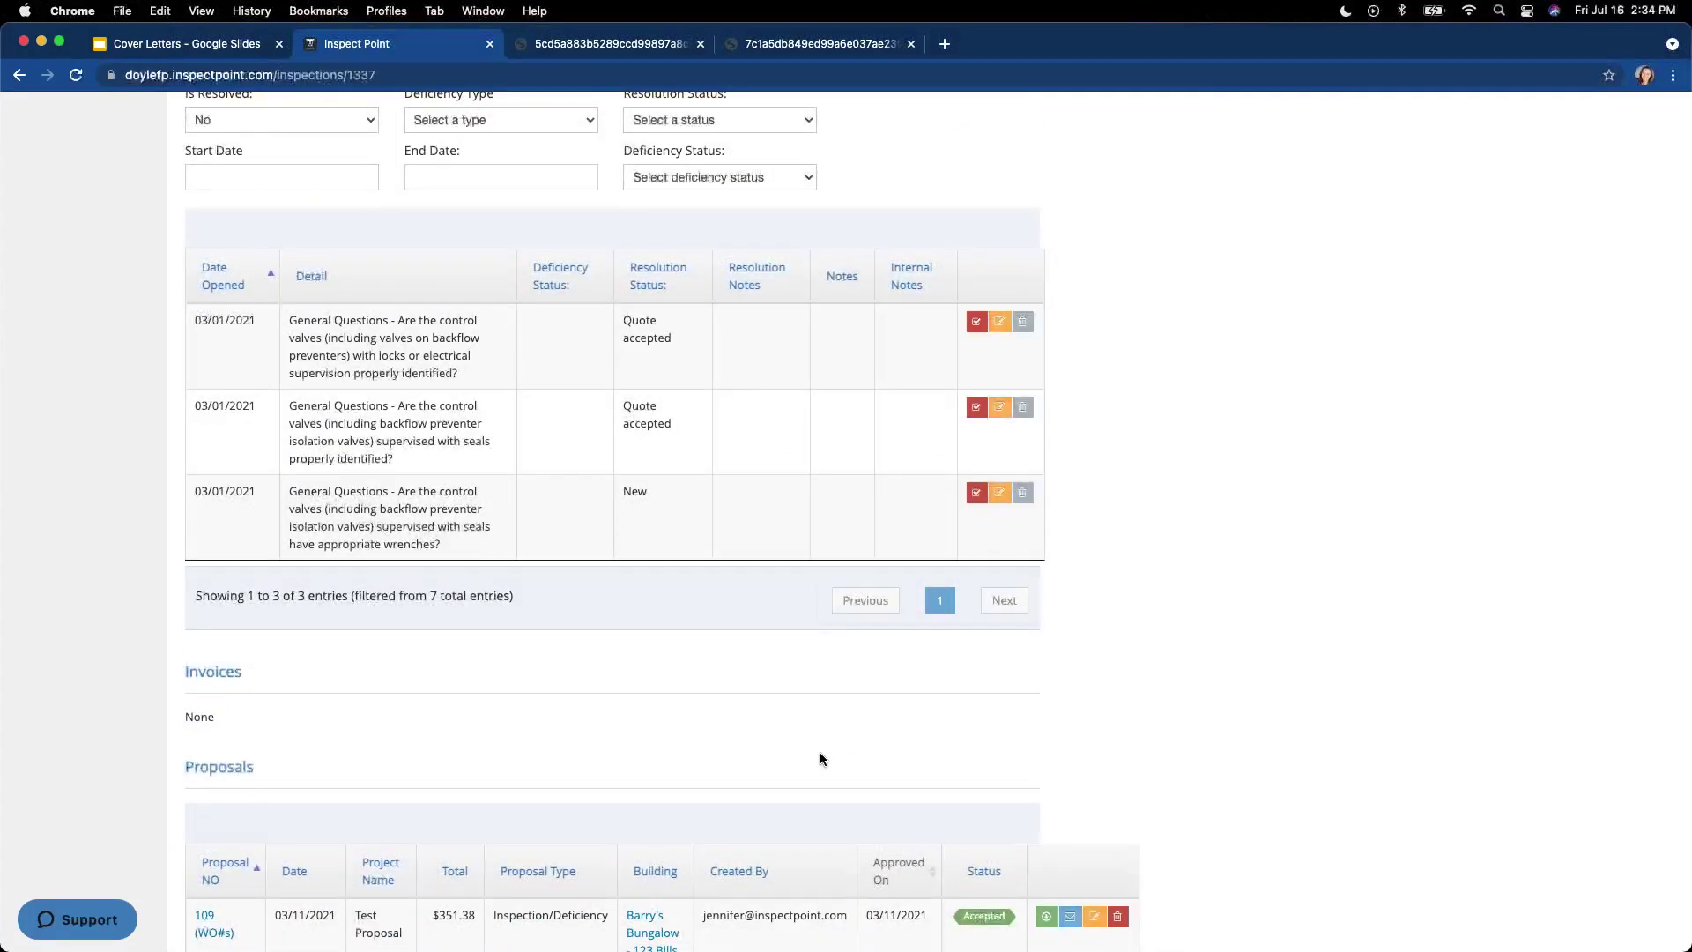
{"action": "scroll", "coordinate": [729, 719], "scroll_direction": "up", "scroll_amount": 1}
{"action": "scroll", "coordinate": [724, 712], "scroll_direction": "up", "scroll_amount": 5}
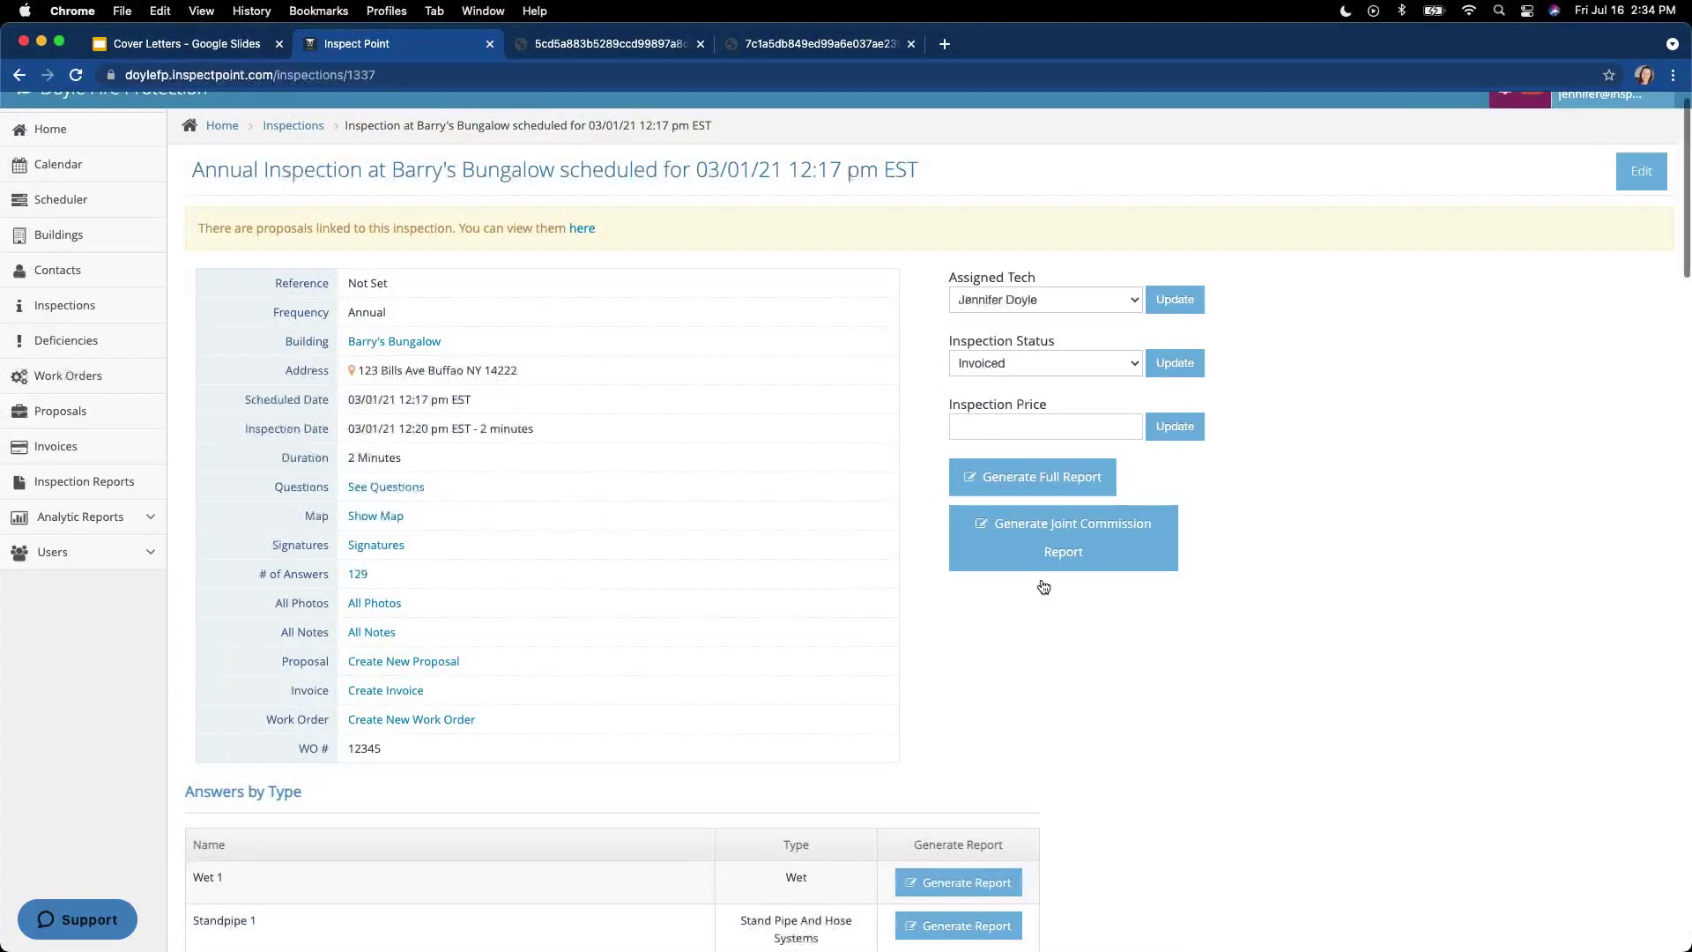
{"action": "left_click", "coordinate": [1016, 476]}
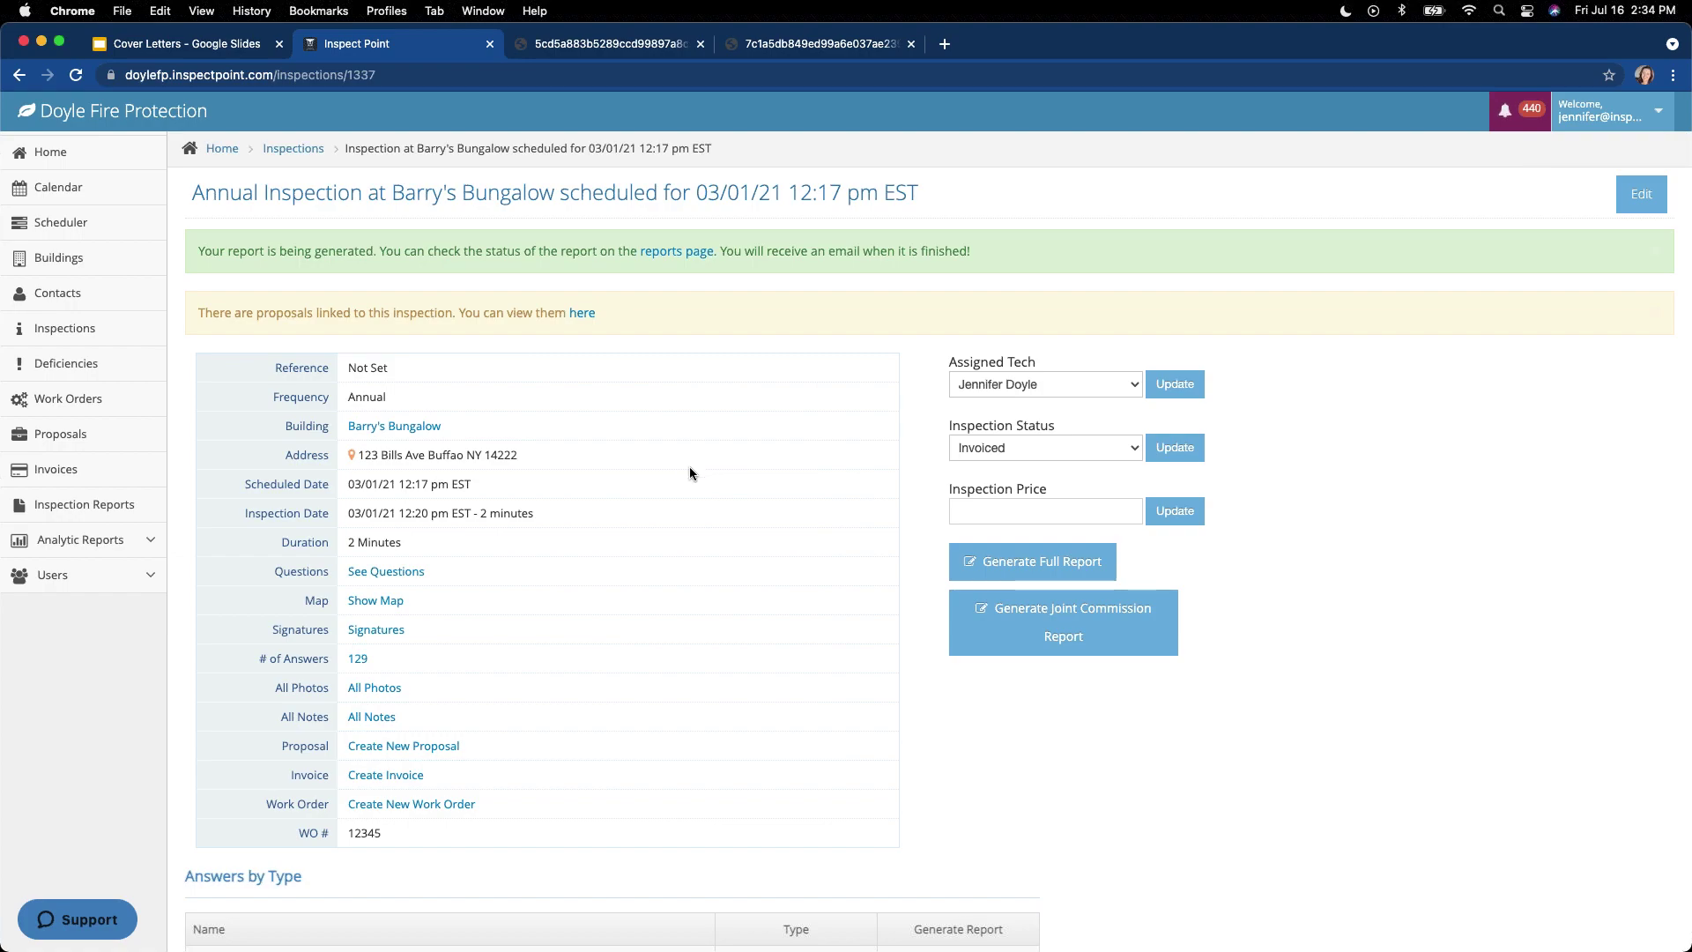
Step: Check the Resurrection Medical Center inspection dated 04/05/2021 for reported deficiencies and generate its full report
{"action": "left_click", "coordinate": [78, 511]}
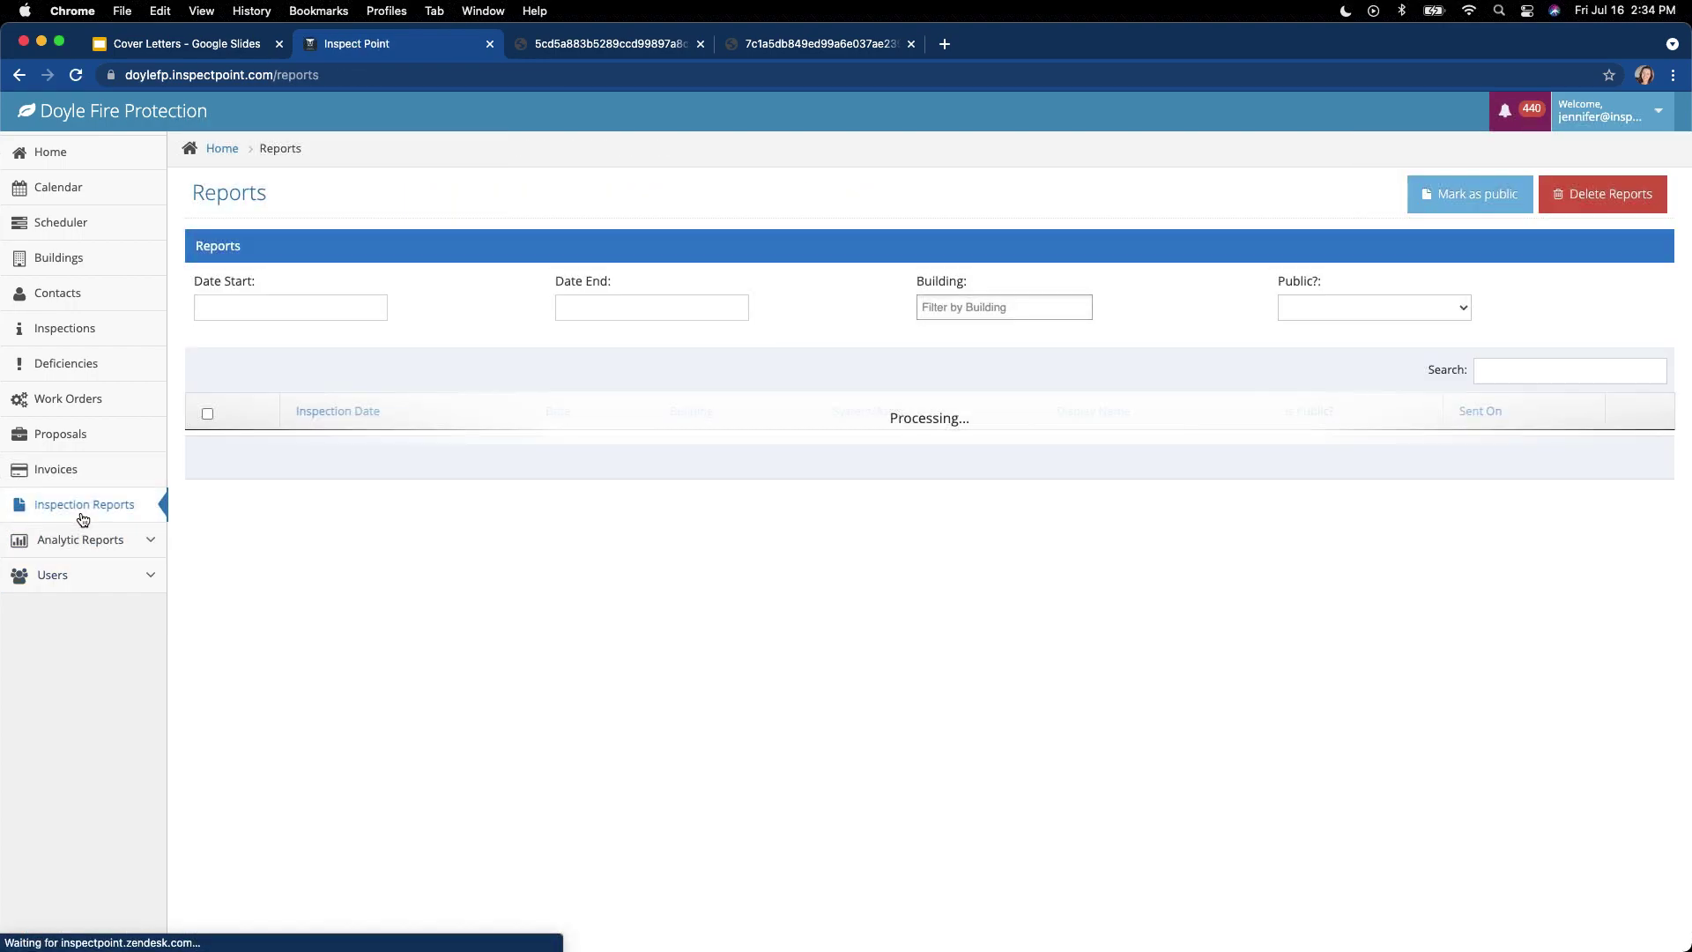
{"action": "left_click", "coordinate": [337, 519]}
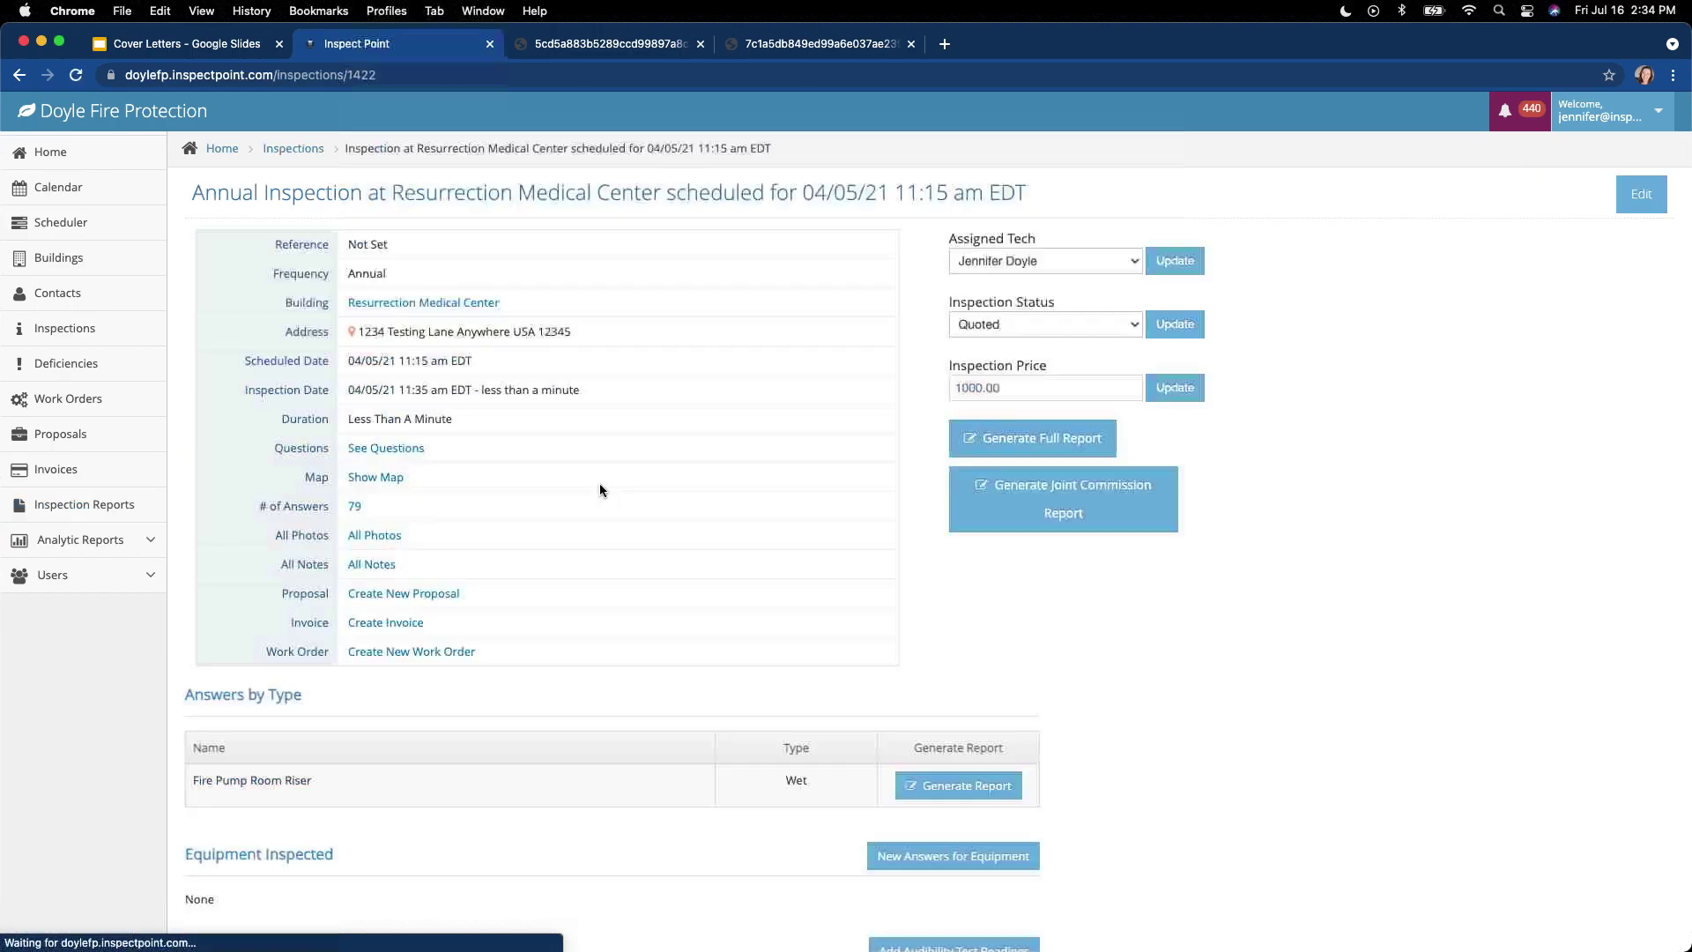
{"action": "scroll", "coordinate": [835, 620], "scroll_direction": "down", "scroll_amount": 20}
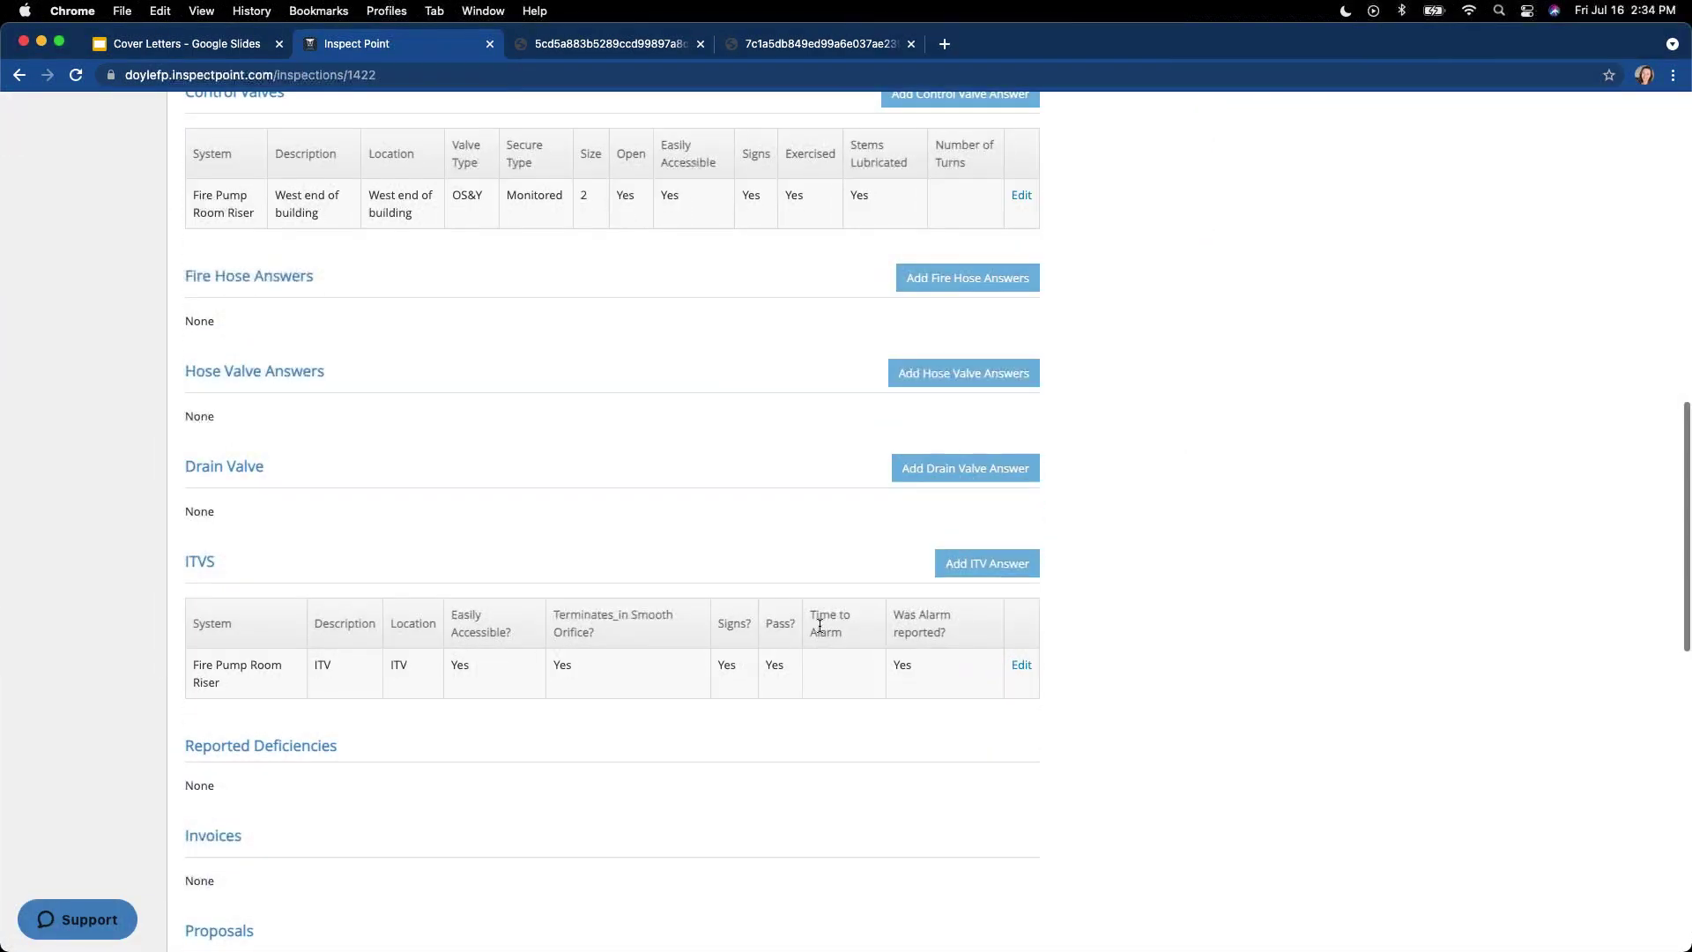
{"action": "scroll", "coordinate": [818, 631], "scroll_direction": "down", "scroll_amount": 4}
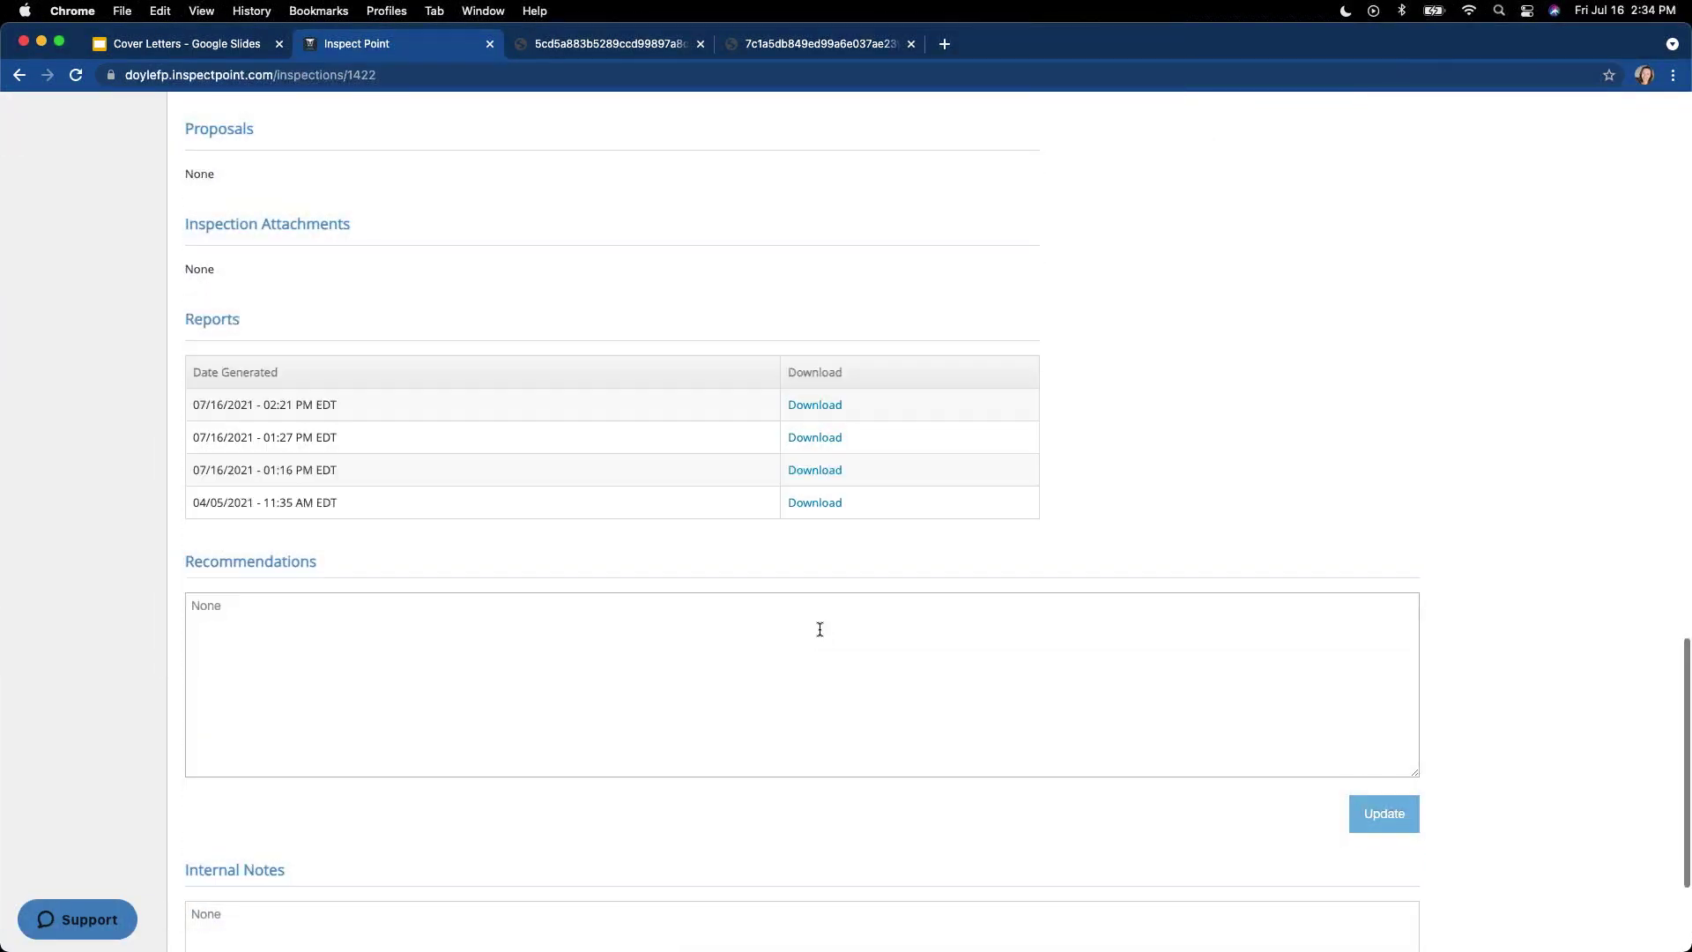
{"action": "scroll", "coordinate": [816, 631], "scroll_direction": "down", "scroll_amount": 3}
{"action": "scroll", "coordinate": [816, 621], "scroll_direction": "up", "scroll_amount": 20}
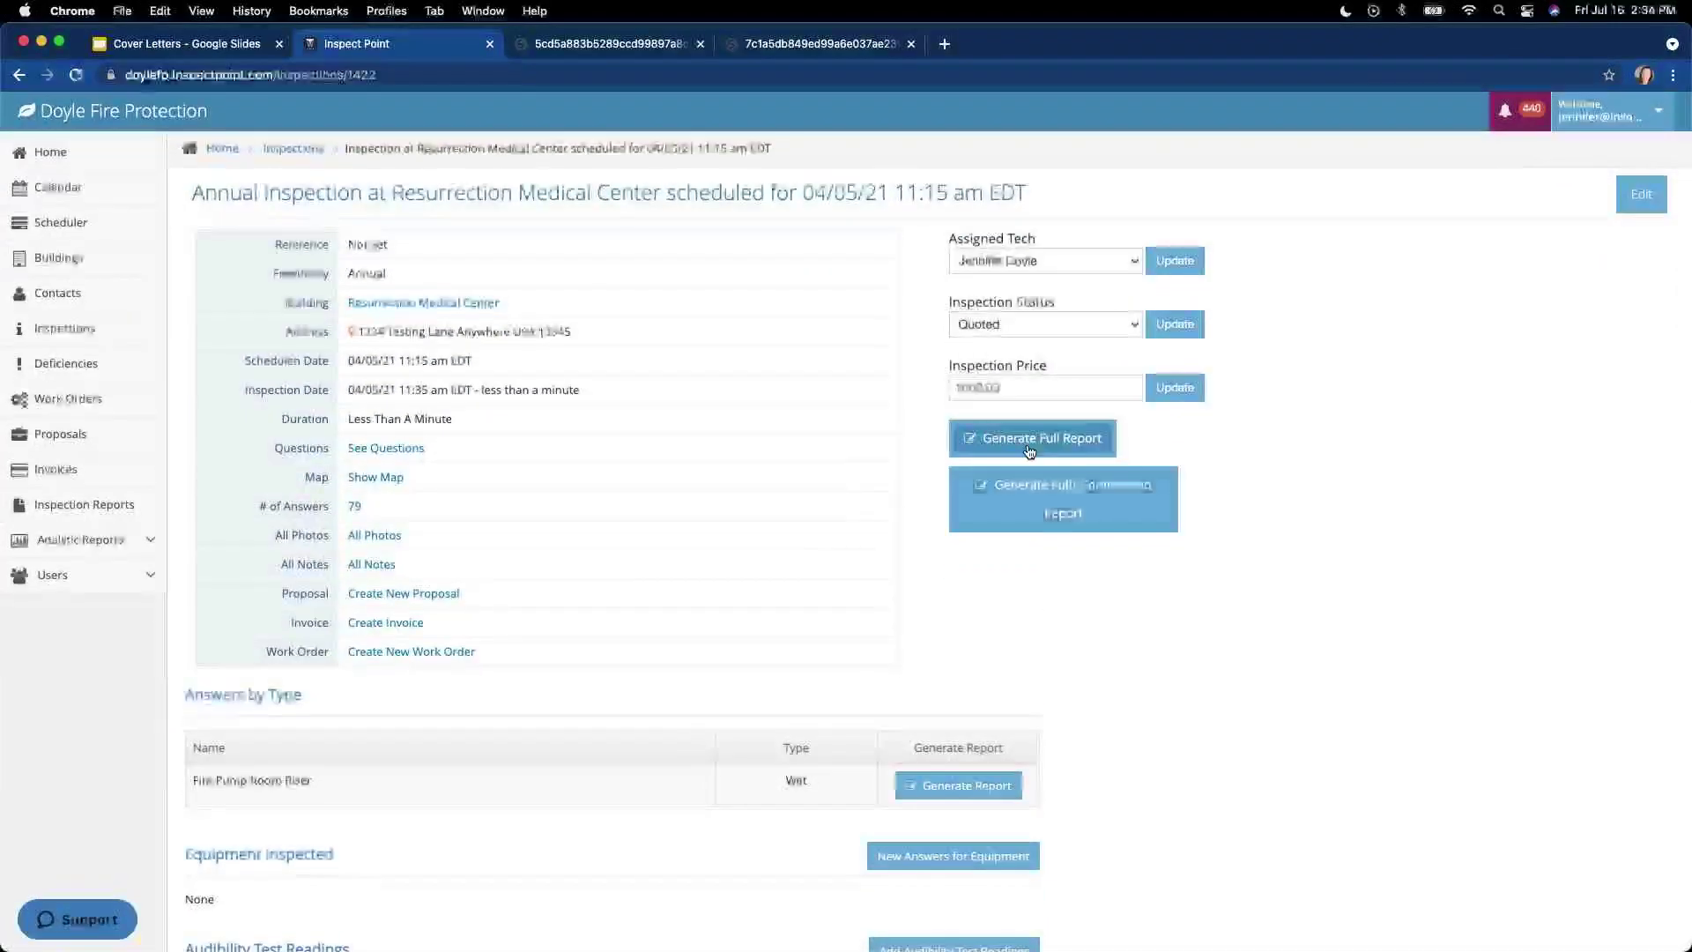
{"action": "left_click", "coordinate": [1027, 449]}
Step: Close the two open PDF reports, and bring up the inspection reports list with its latest entries
{"action": "left_click", "coordinate": [700, 43]}
{"action": "left_click", "coordinate": [696, 44]}
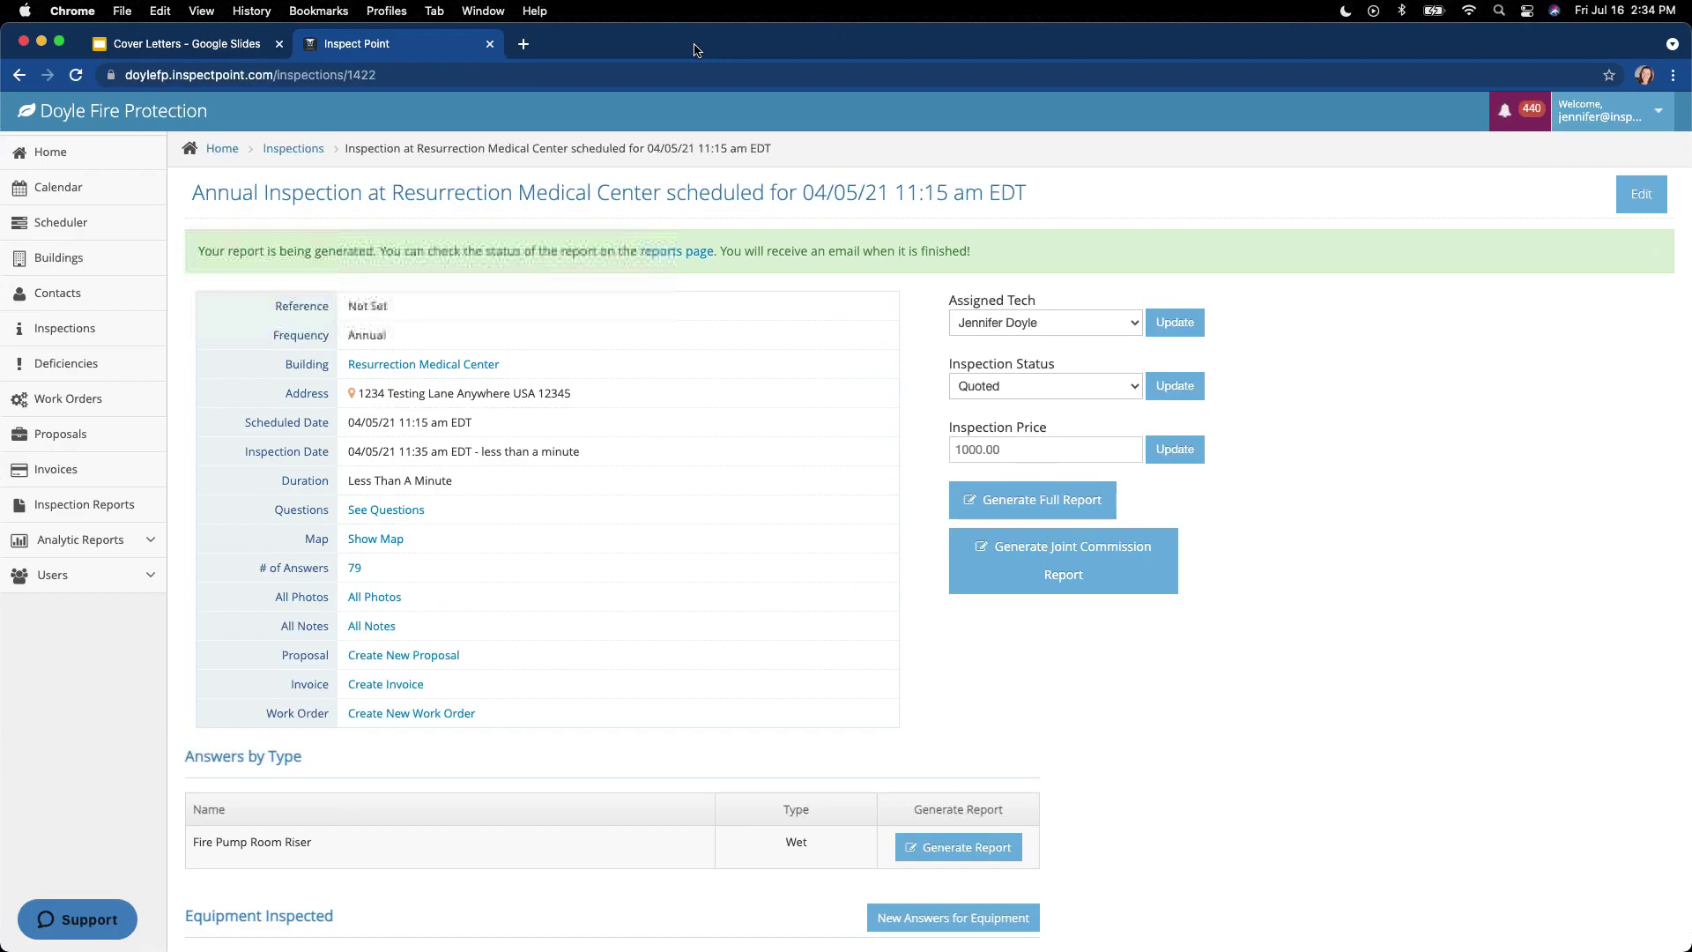
{"action": "left_click", "coordinate": [97, 514]}
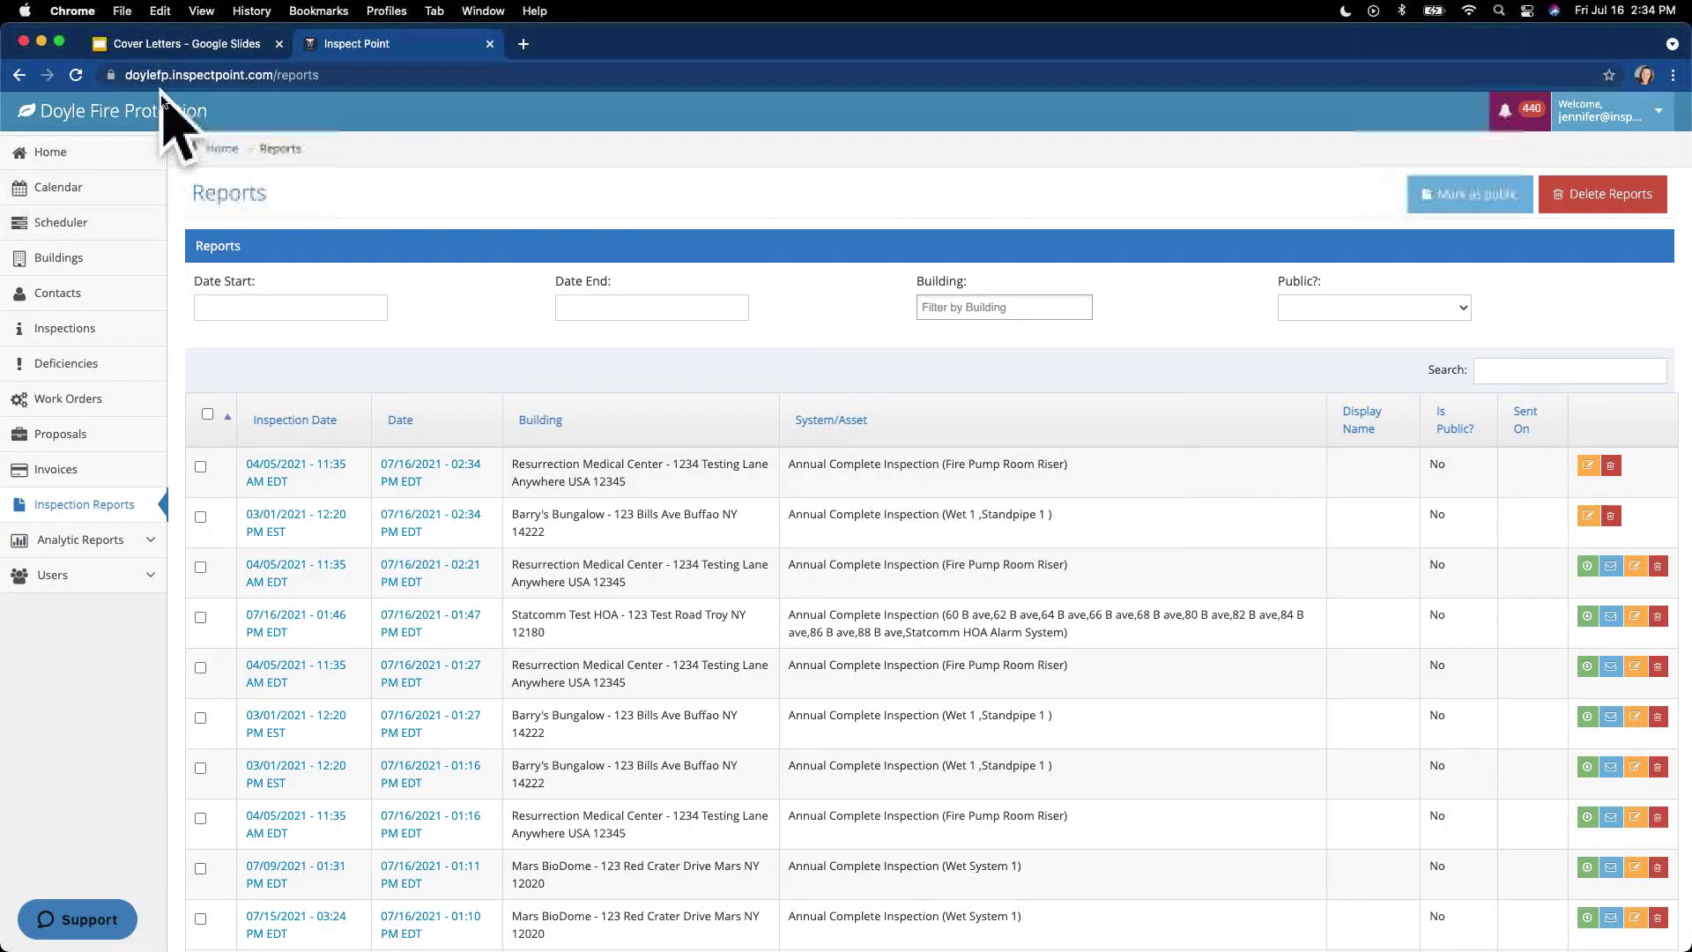
{"action": "left_click", "coordinate": [76, 76]}
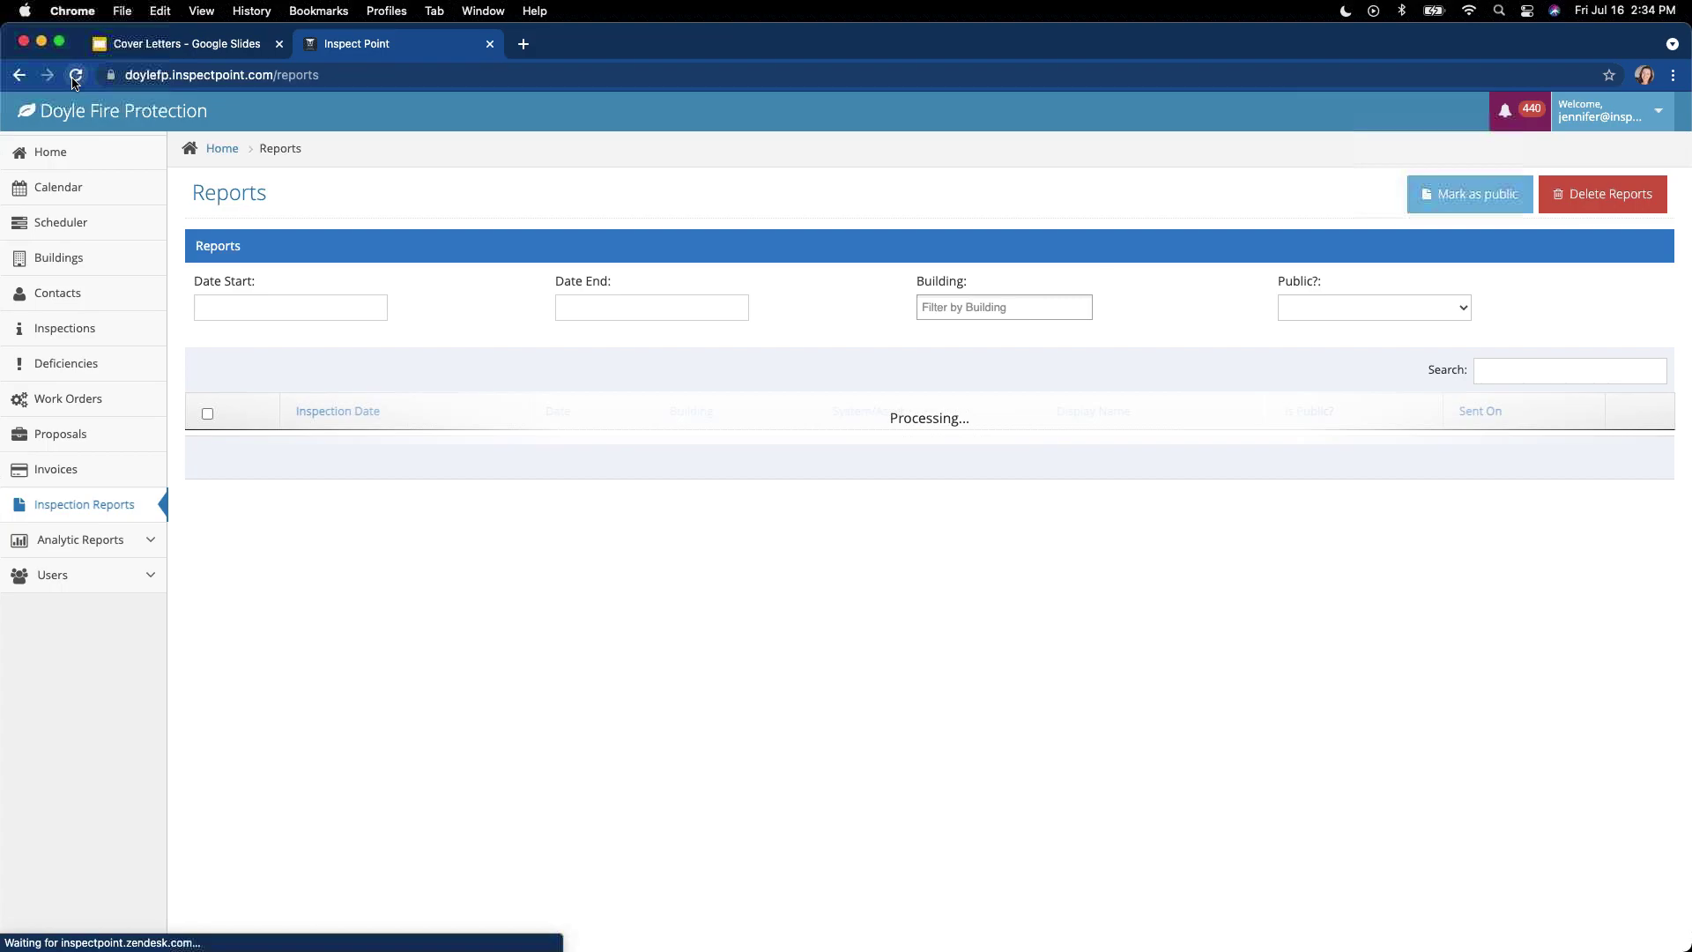
{"action": "left_click", "coordinate": [76, 77]}
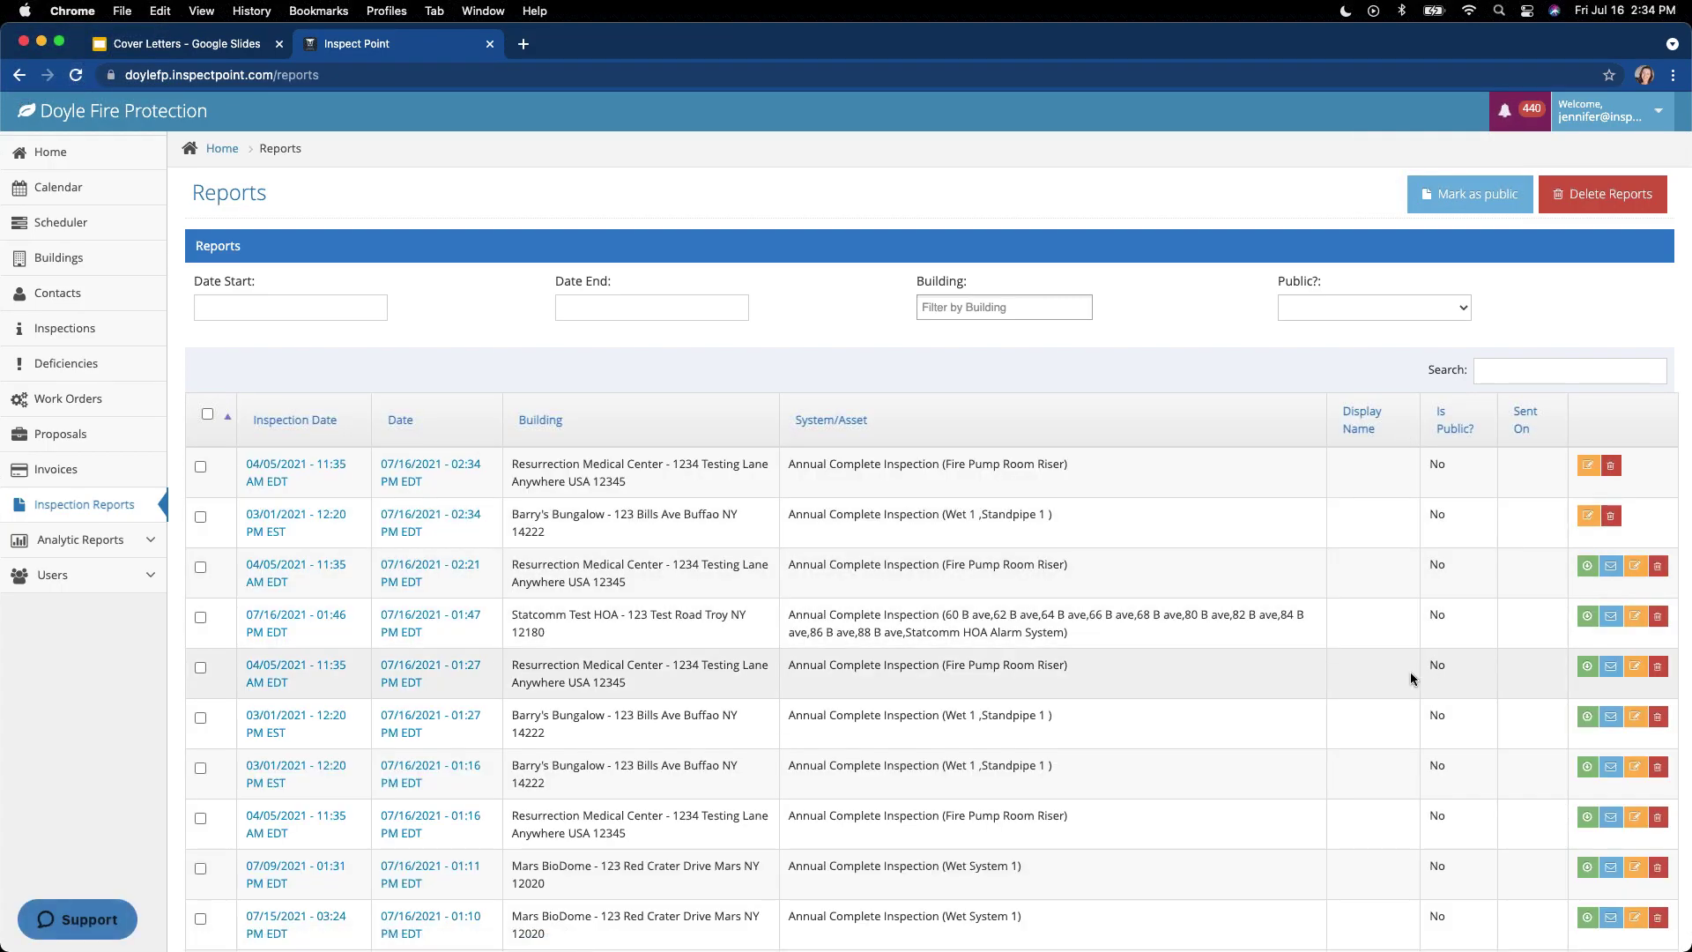
Step: Open the Resurrection Medical Center report PDF generated on 07/16/2021 at 02:21 PM from the inspection reports
{"action": "left_click", "coordinate": [1587, 666]}
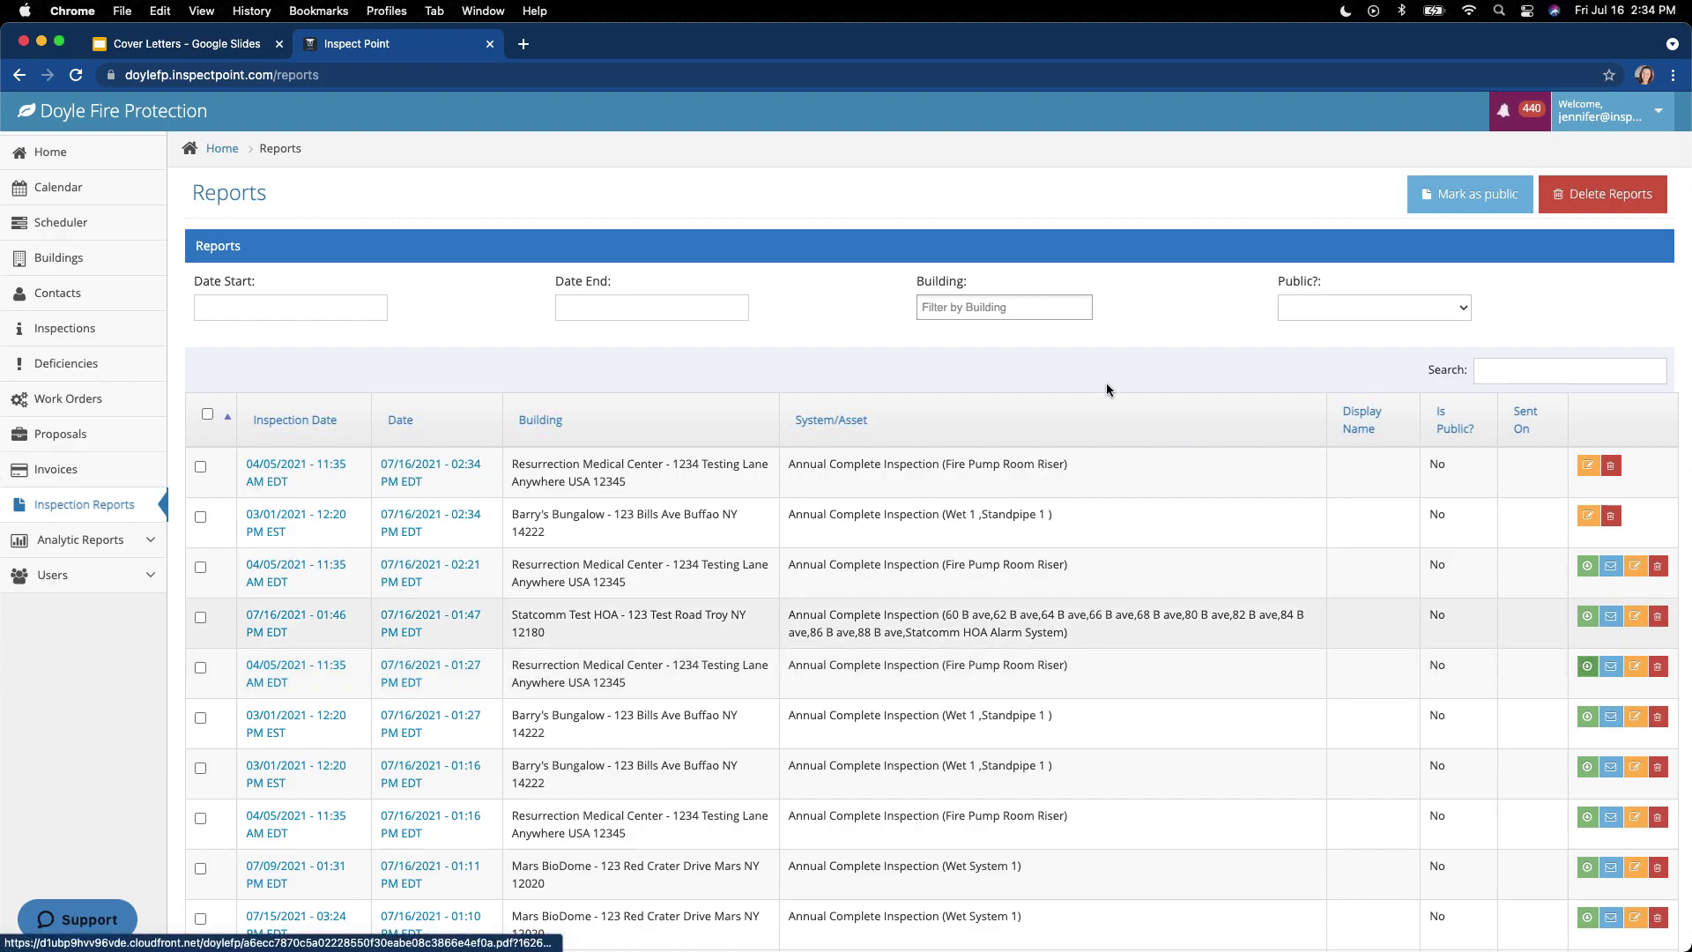
{"action": "left_click", "coordinate": [61, 470]}
{"action": "left_click", "coordinate": [73, 508]}
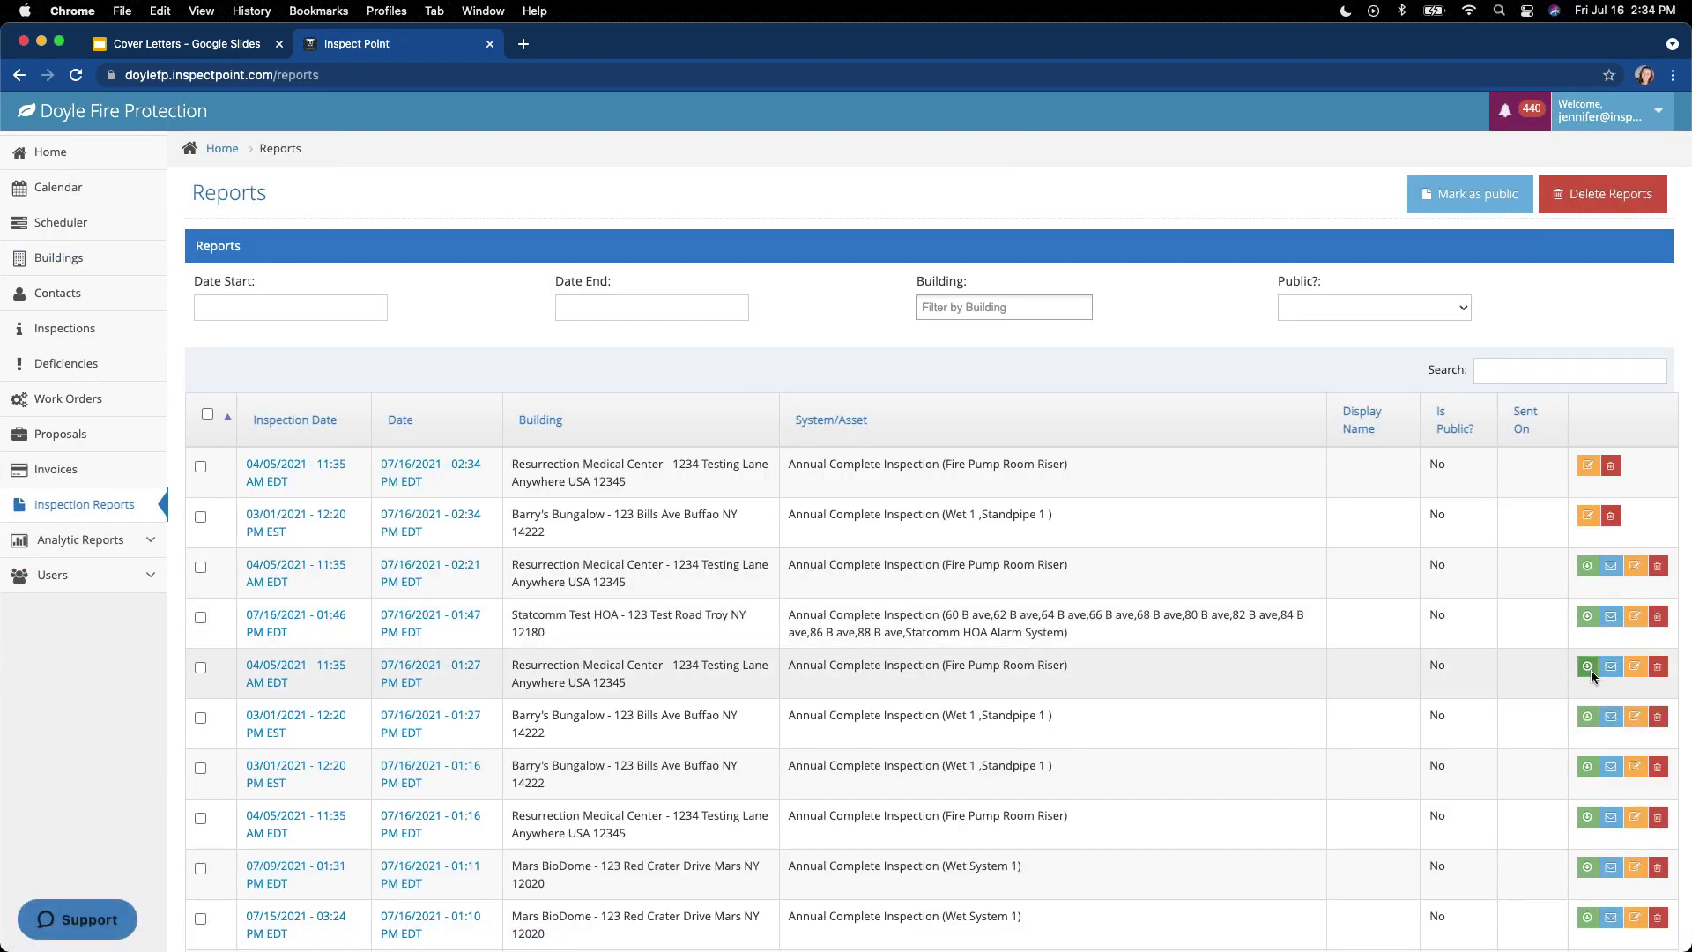
{"action": "scroll", "coordinate": [1589, 670], "scroll_direction": "down", "scroll_amount": 1}
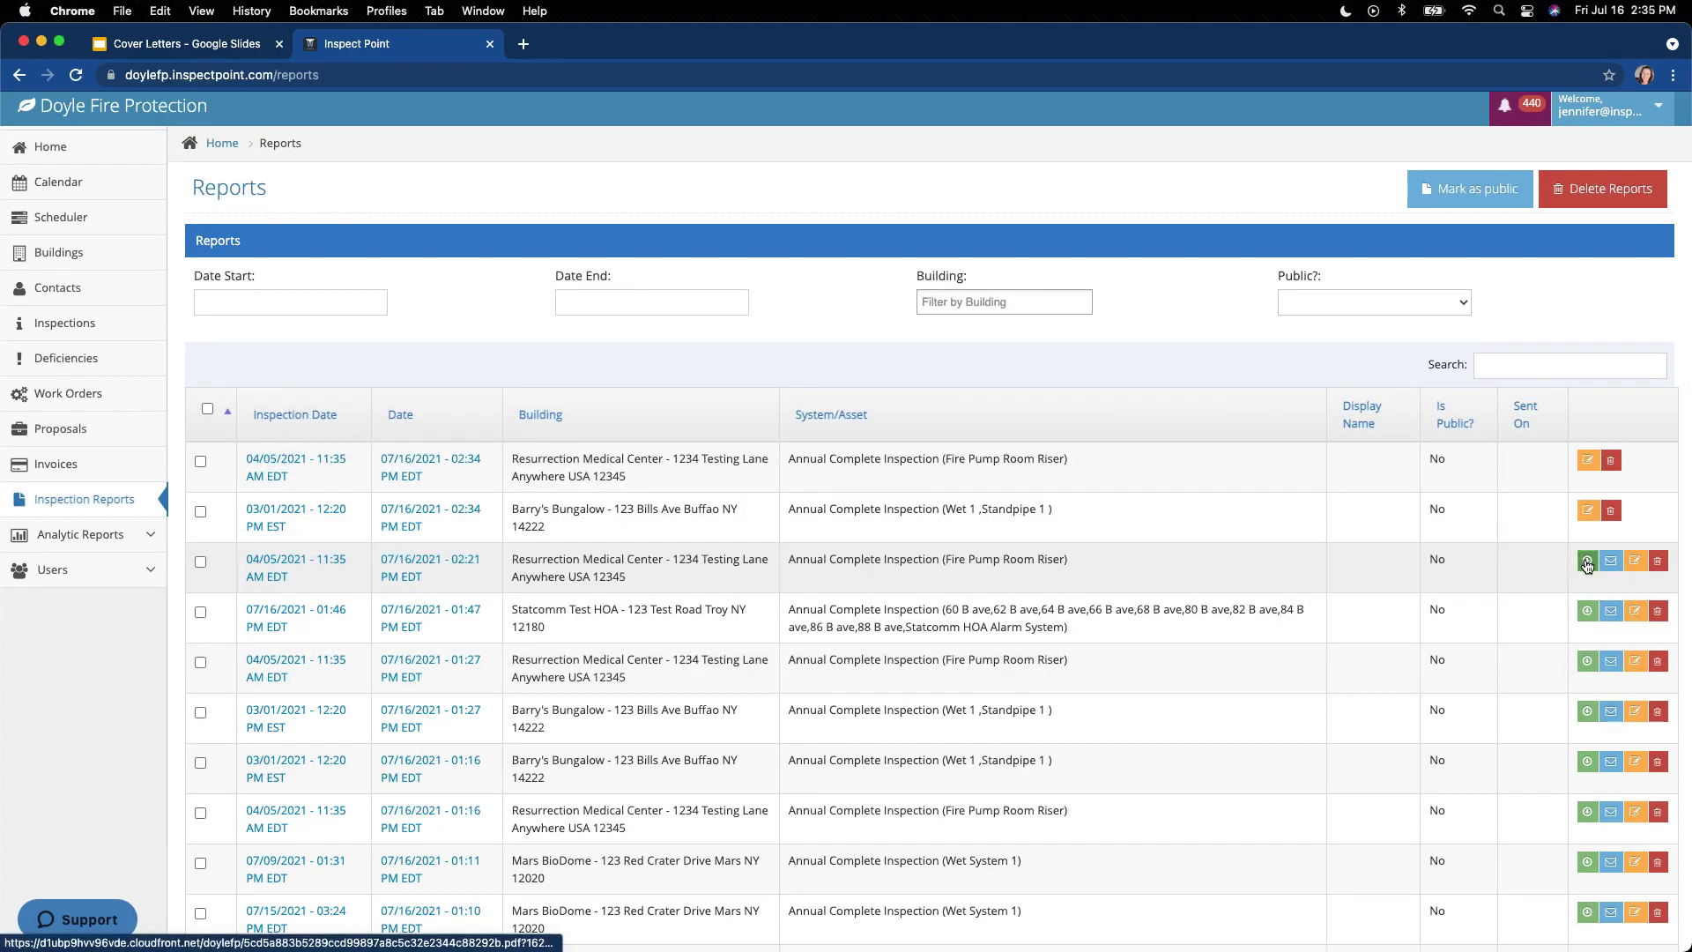
{"action": "left_click", "coordinate": [1587, 561]}
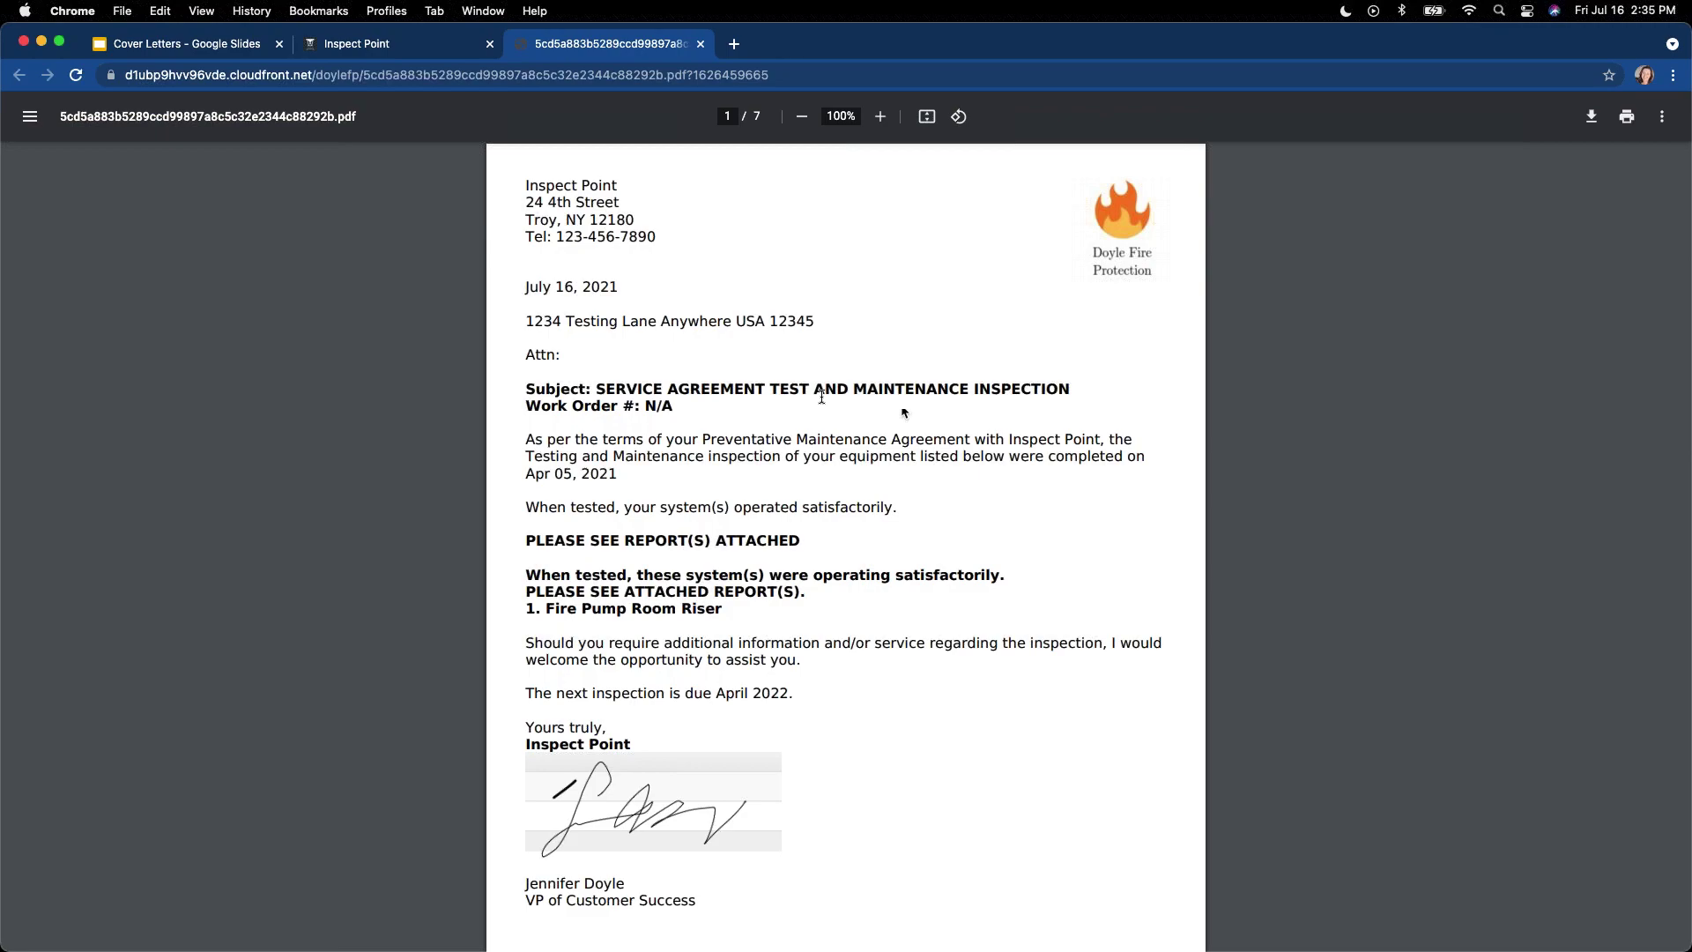
Step: Highlight the report date, the work order line and the inspection date in turn in the PDF's cover letter
{"action": "left_click_drag", "start_coordinate": [623, 287], "coordinate": [522, 286]}
{"action": "left_click", "coordinate": [596, 363]}
{"action": "left_click_drag", "start_coordinate": [677, 404], "coordinate": [525, 405]}
{"action": "left_click", "coordinate": [712, 410]}
{"action": "left_click_drag", "start_coordinate": [622, 474], "coordinate": [522, 474]}
{"action": "left_click", "coordinate": [664, 484]}
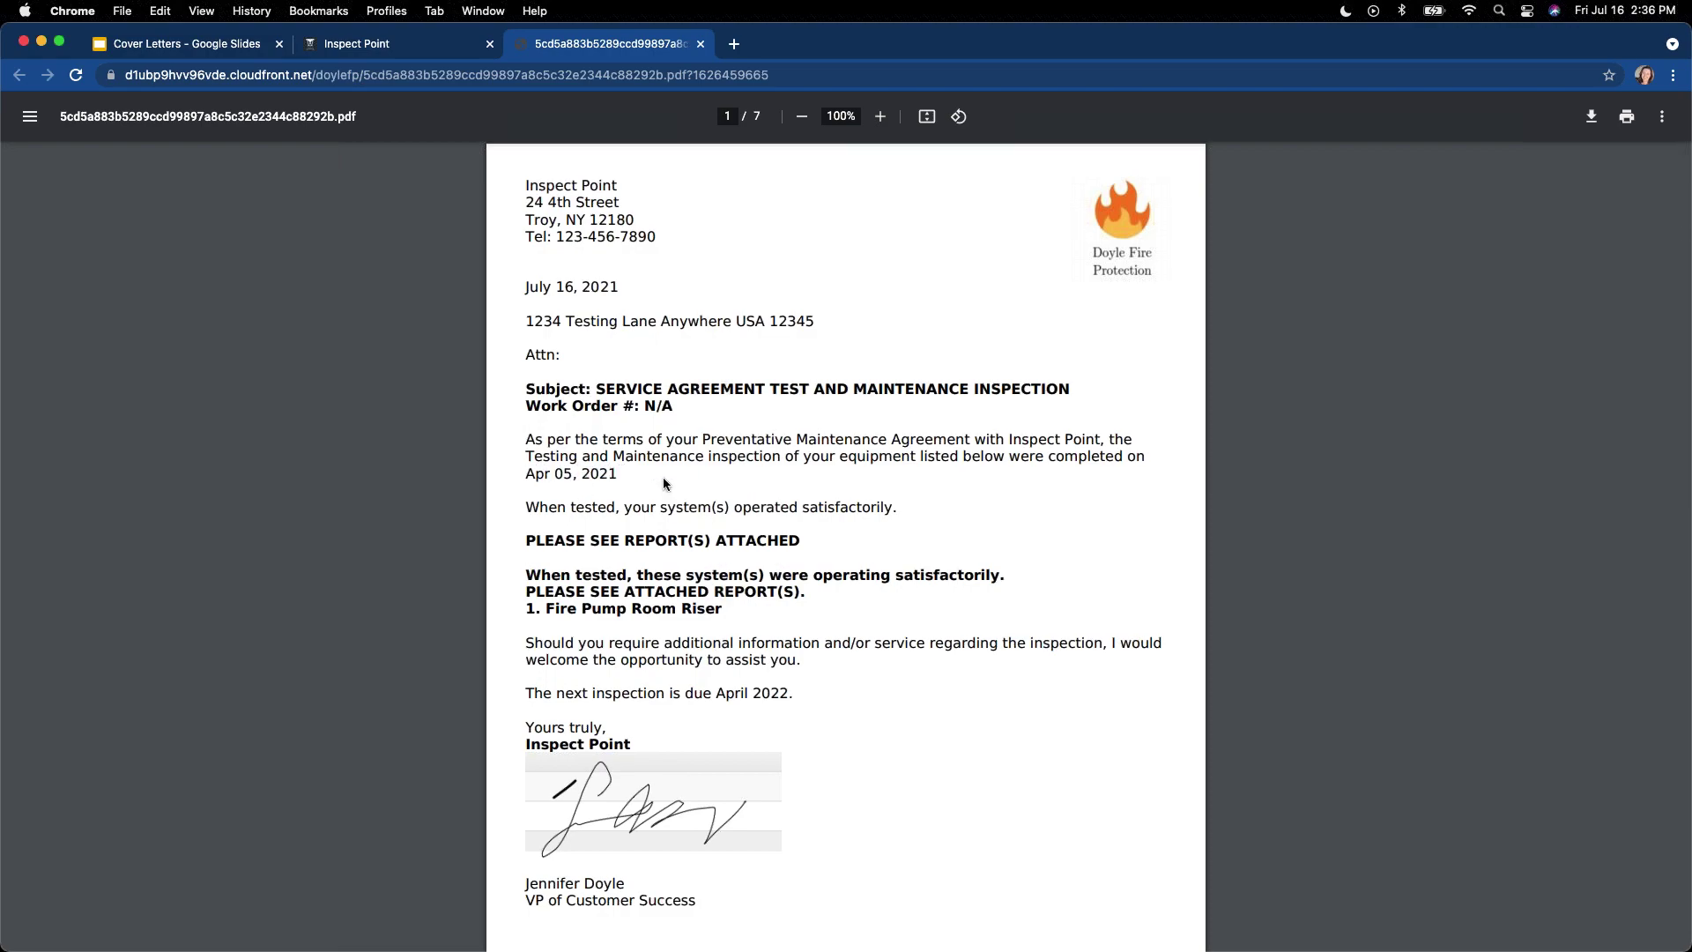